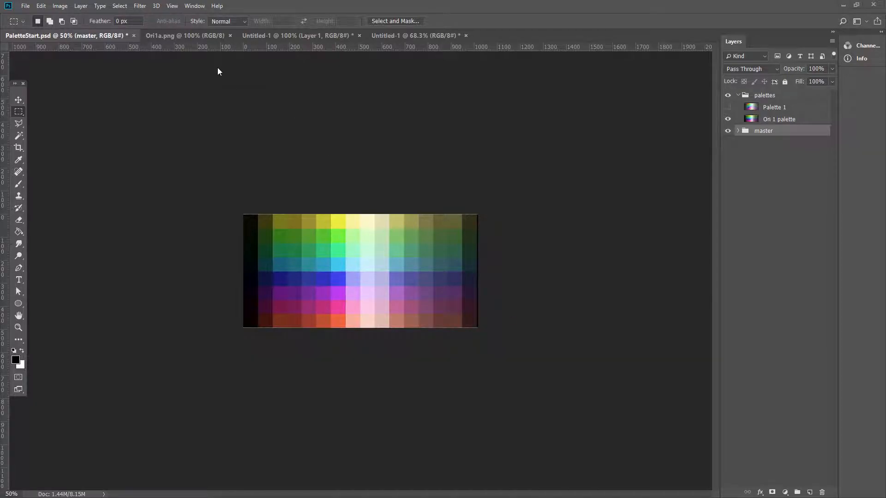
# View the Ori1a.png reference, and compare the Palette 1 and Ori 1 palette layers in PaletteStart.psd by toggling their visibility.
pyautogui.click(185, 35)
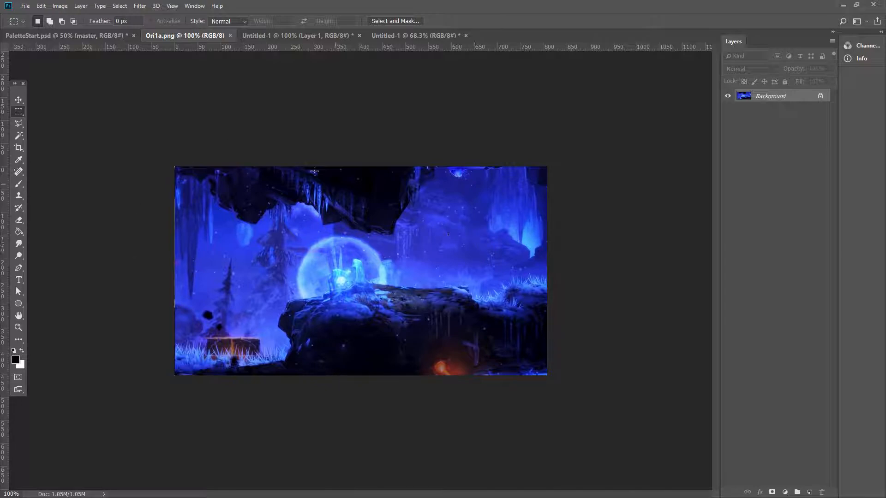
pyautogui.click(90, 35)
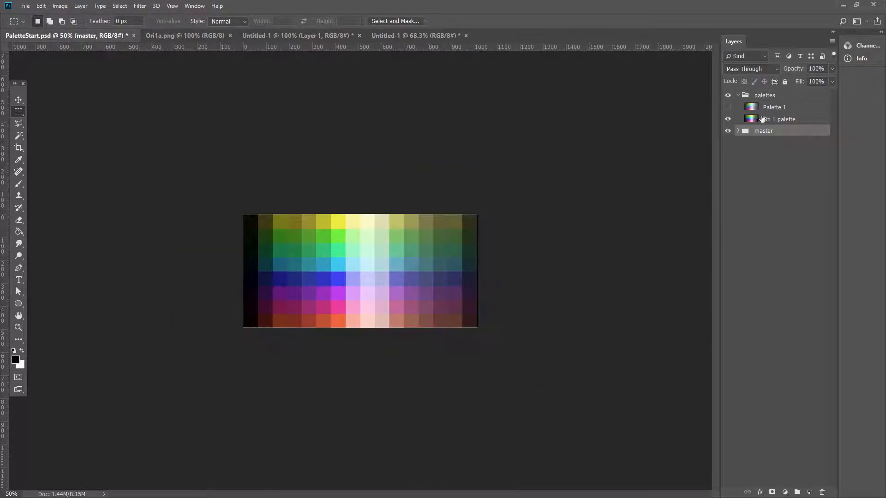
pyautogui.click(728, 107)
pyautogui.click(728, 119)
pyautogui.hotkey('ctrl', 'a')
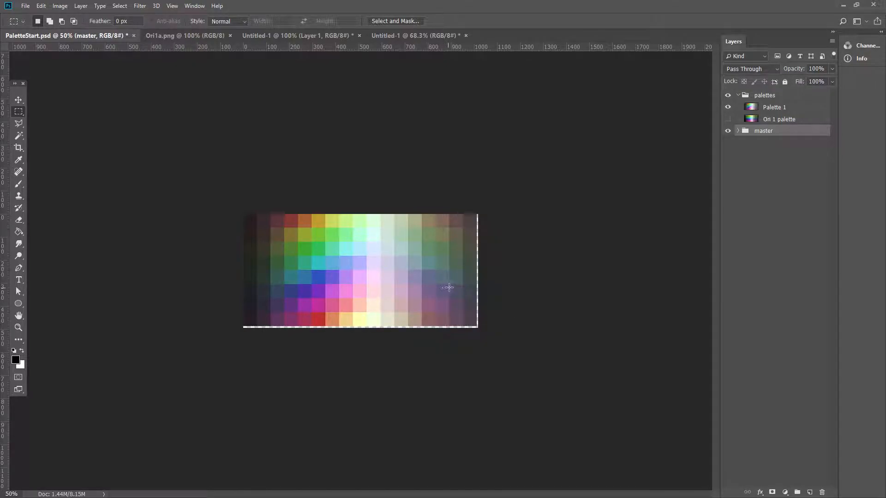
pyautogui.click(728, 107)
pyautogui.click(727, 119)
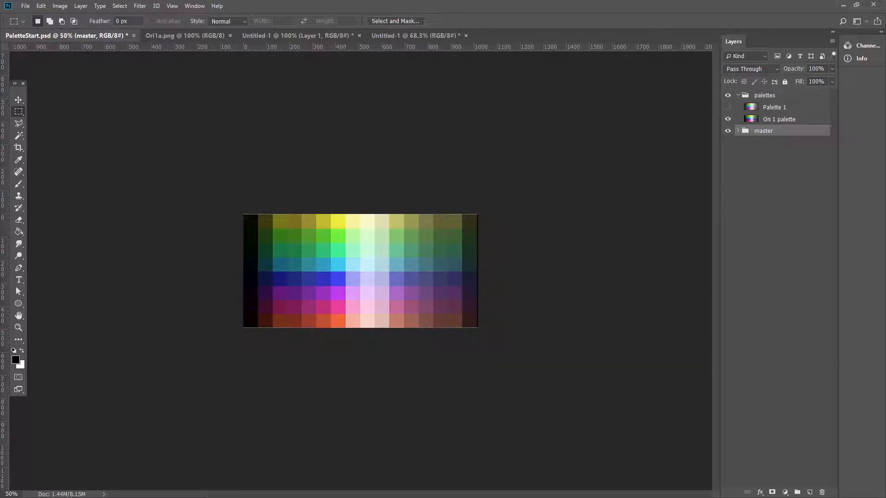
# Switch to the Chrome browser and review the Pixelblog article's sections on HSB, color ramps and choosing palette colors.
pyautogui.hotkey('alt', 'Tab')
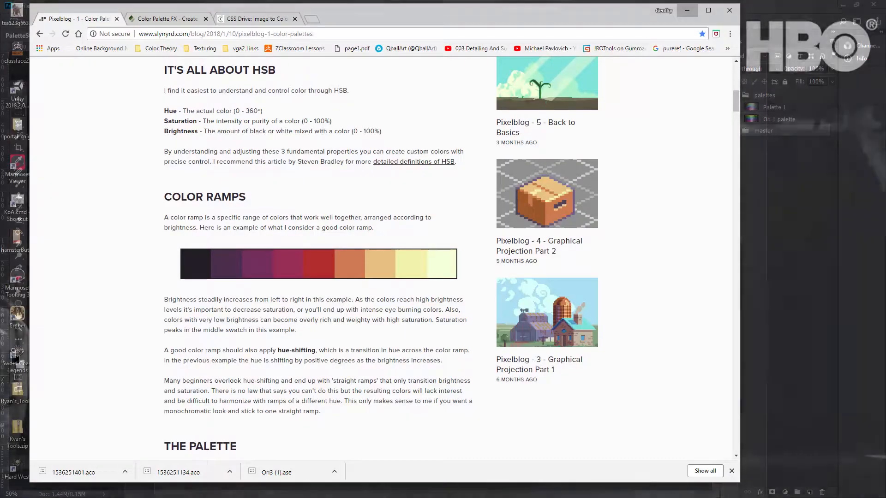
pyautogui.scroll(3, 235, 191)
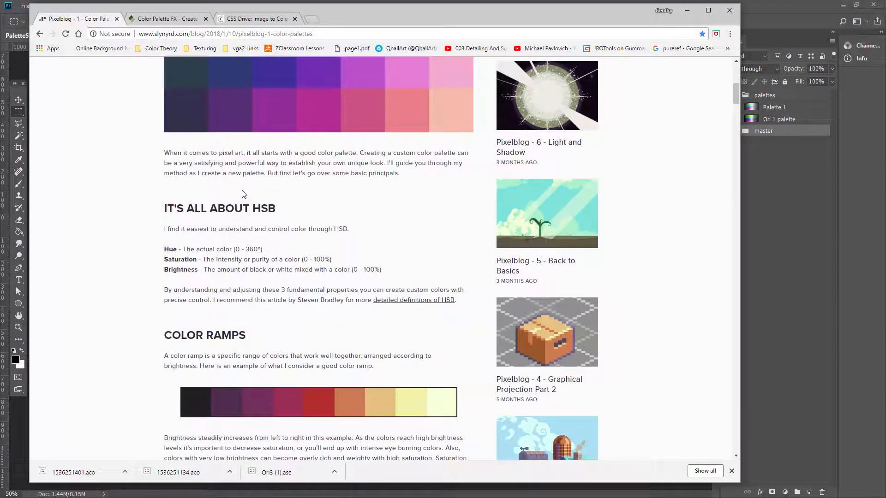
pyautogui.scroll(4, 251, 190)
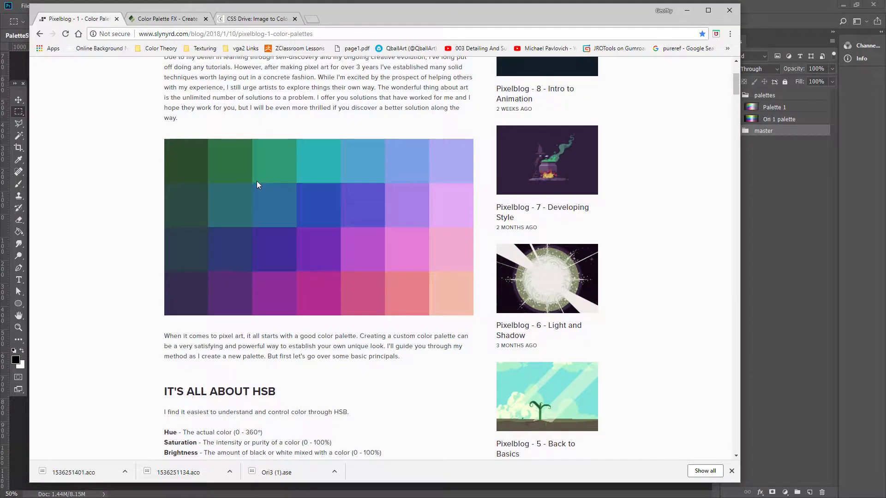
pyautogui.scroll(-9, 257, 181)
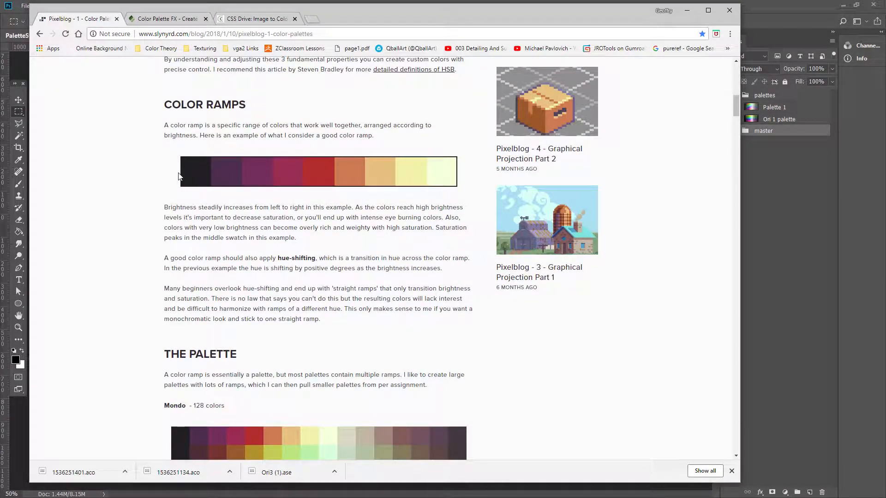
pyautogui.scroll(-4, 330, 231)
pyautogui.scroll(-17, 331, 234)
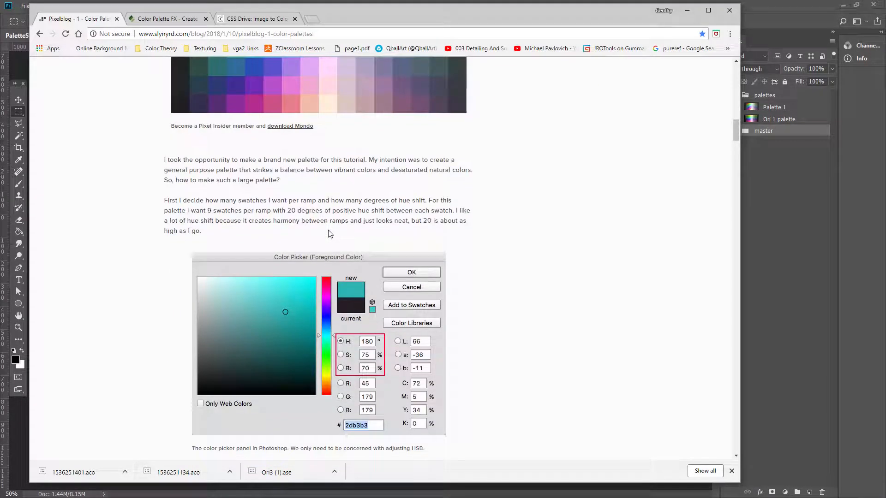
pyautogui.scroll(-1, 394, 184)
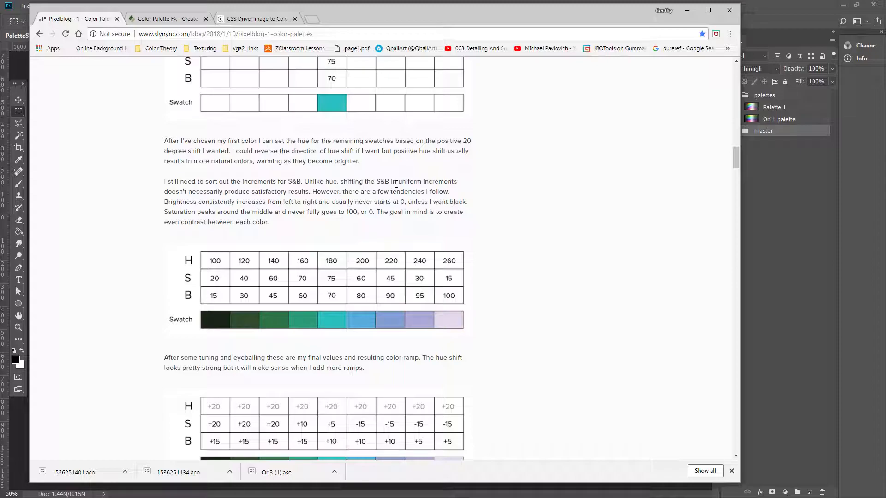
# Examine the article's HSB increment tables, saturation and brightness graph, and examples of hue-shifted ramps.
pyautogui.scroll(-3, 395, 190)
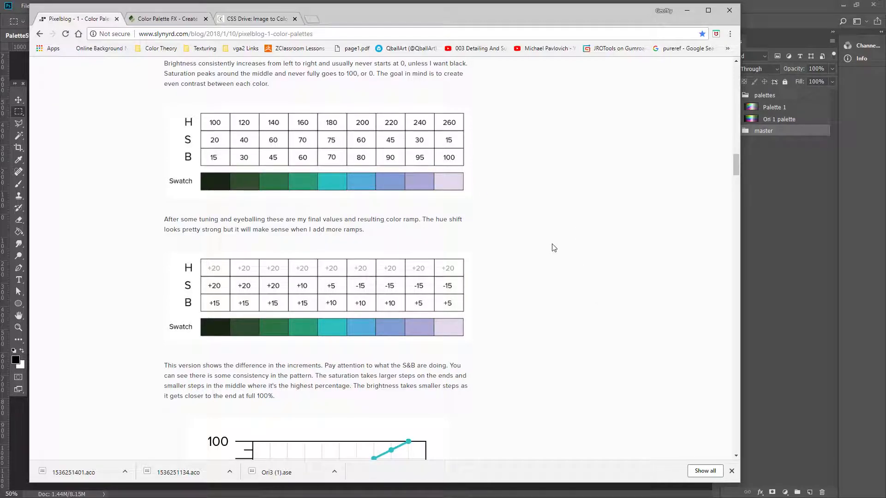
pyautogui.scroll(-5, 554, 245)
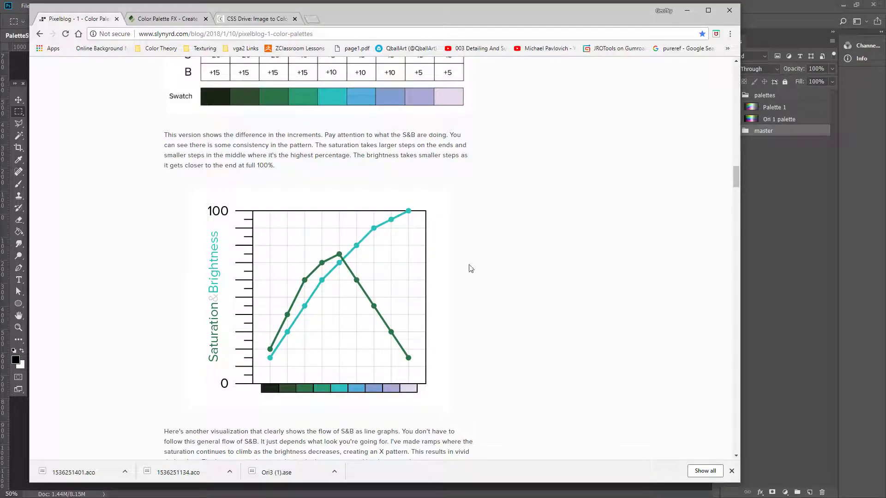
pyautogui.scroll(-8, 470, 268)
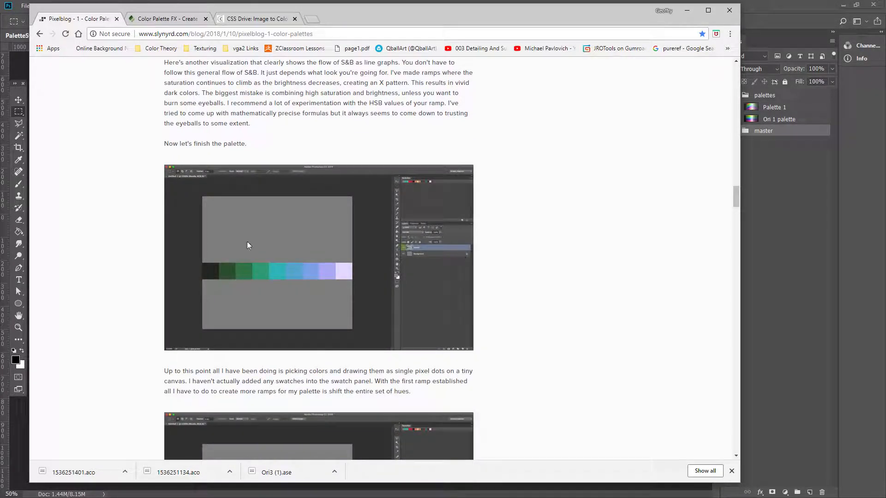
pyautogui.scroll(-7, 285, 258)
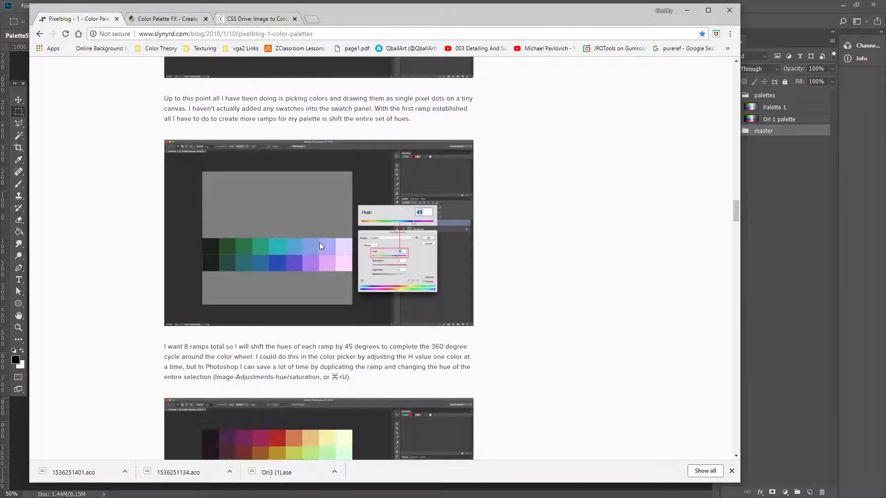
pyautogui.scroll(7, 321, 244)
pyautogui.scroll(8, 292, 216)
pyautogui.scroll(-10, 306, 180)
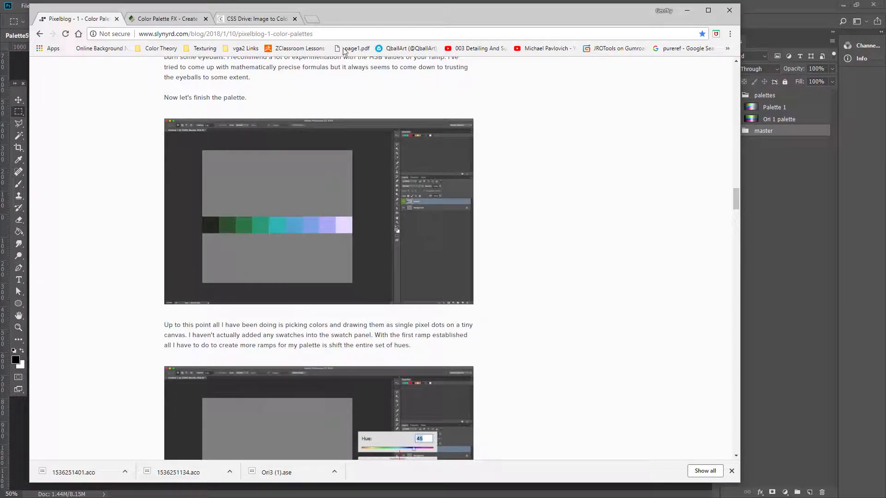
# Inspect several swatches of the color palette extracted from the blue Ori screenshot on the Color Palette FX site.
pyautogui.click(154, 20)
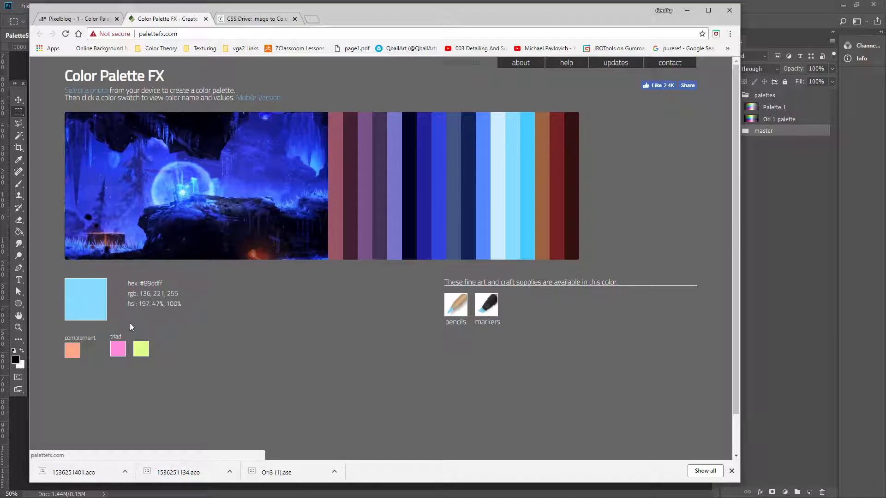
pyautogui.click(395, 155)
pyautogui.click(481, 162)
pyautogui.click(548, 159)
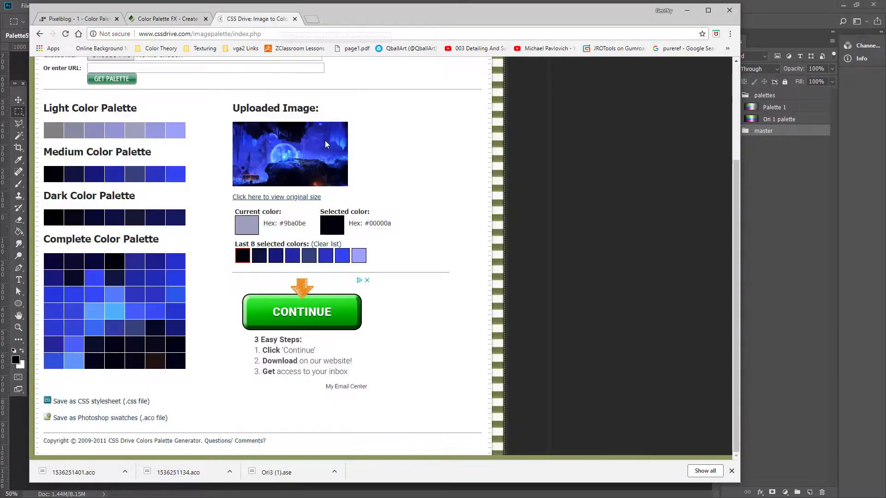
# Compare the CSS Drive palettes extracted from the blue Ori screenshot with the Photoshop palette by moving the browser window aside and back.
pyautogui.click(270, 20)
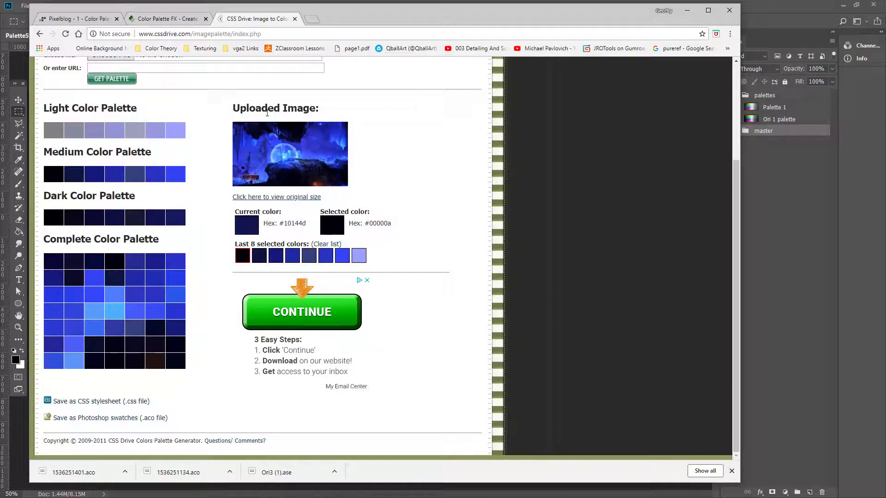
pyautogui.moveTo(369, 17); pyautogui.dragTo(737, 12)
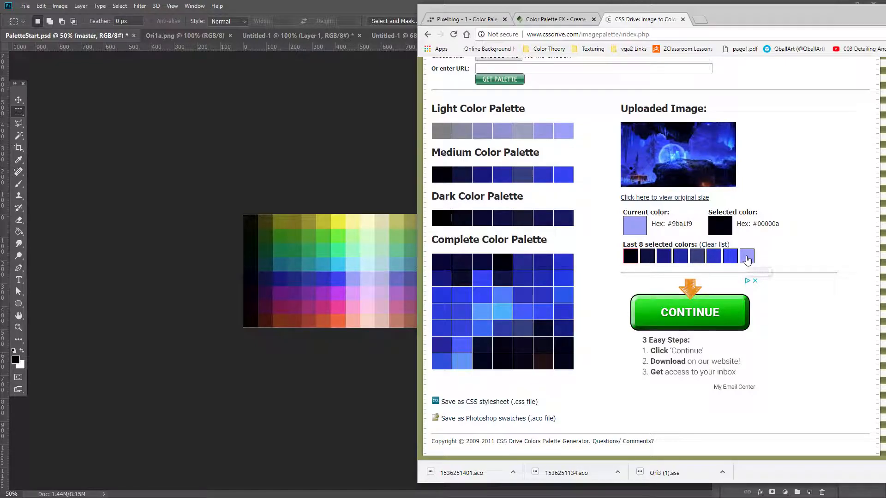
pyautogui.moveTo(757, 19); pyautogui.dragTo(386, 16)
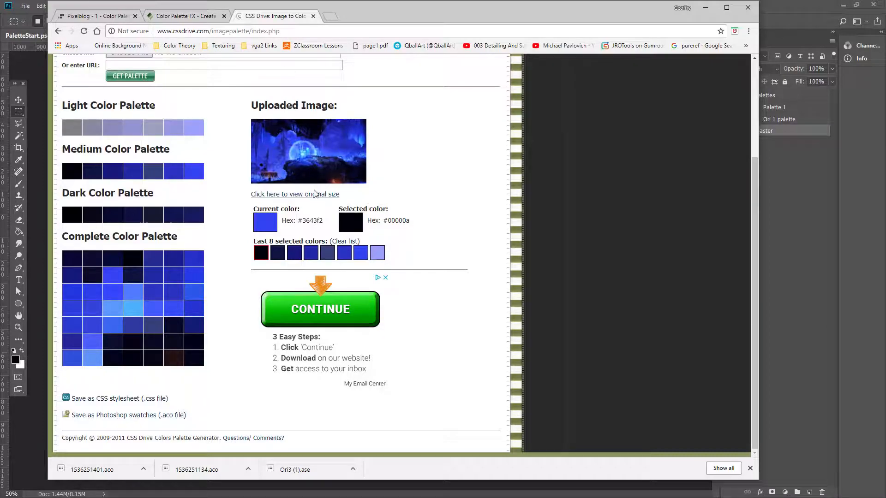
# Choose Ori2.png as the image file to upload to the CSS Drive palette generator.
pyautogui.scroll(3, 313, 200)
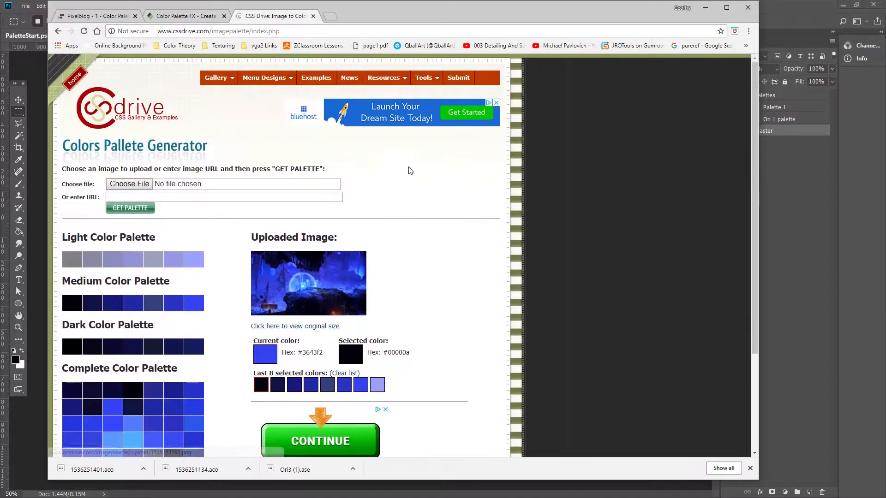
pyautogui.click(148, 186)
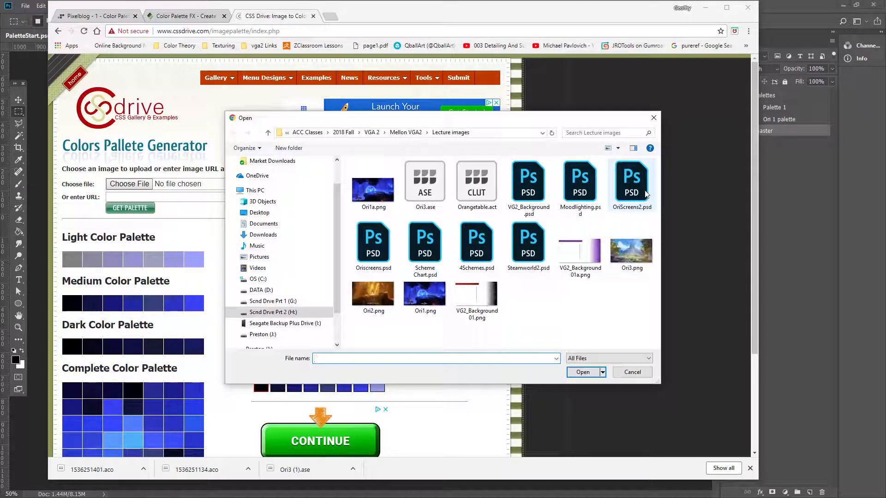
pyautogui.click(378, 298)
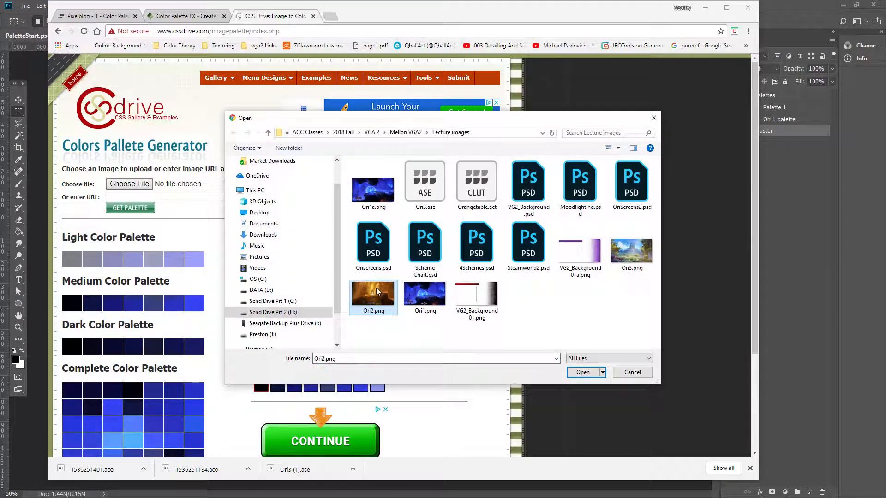
pyautogui.click(589, 375)
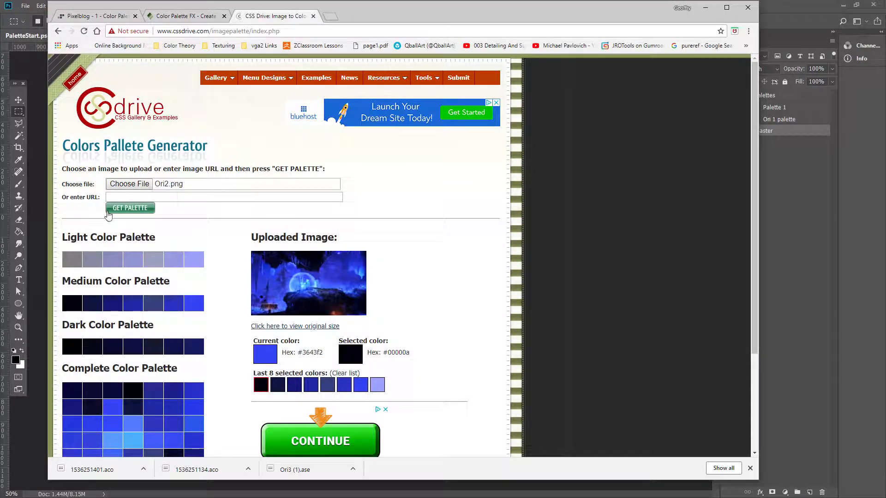
# Return to Photoshop and close the untitled document containing the vertical color stripes without saving it.
pyautogui.click(25, 82)
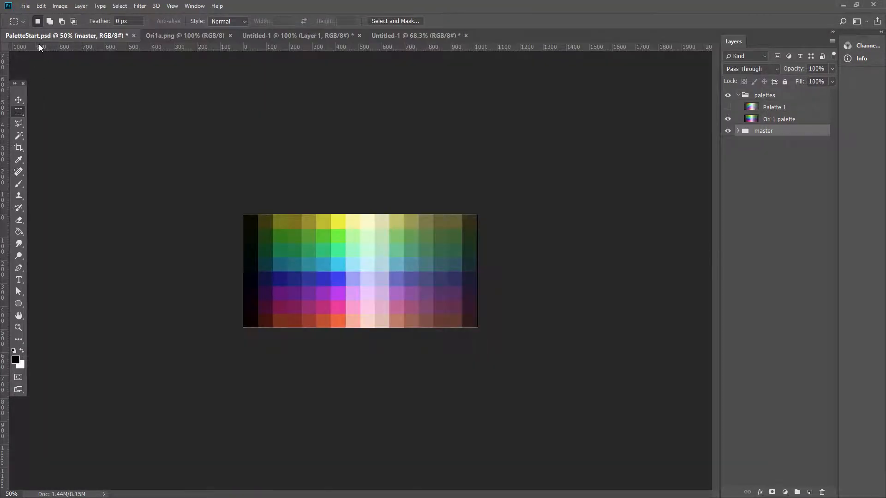
pyautogui.click(174, 38)
pyautogui.click(270, 35)
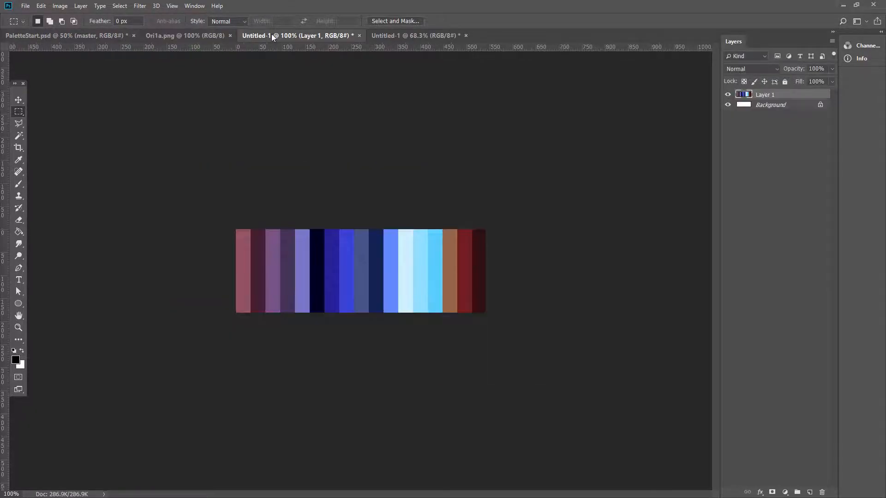
pyautogui.click(207, 37)
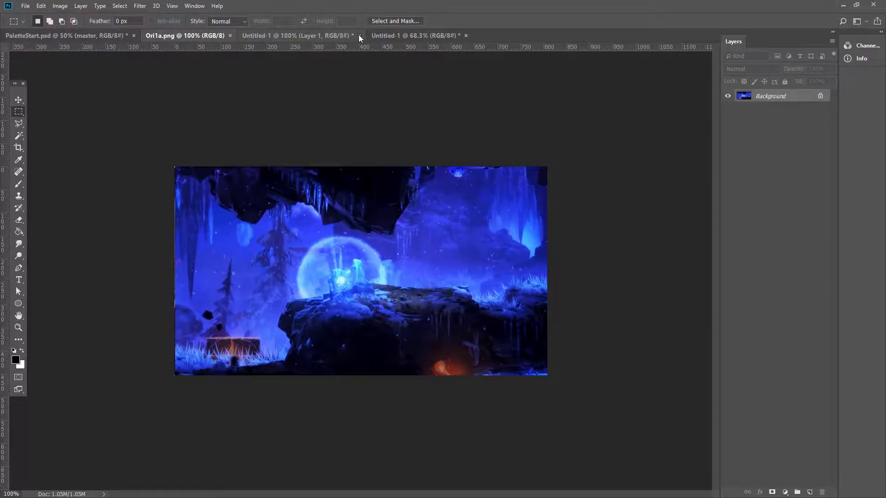
pyautogui.click(359, 35)
pyautogui.click(466, 188)
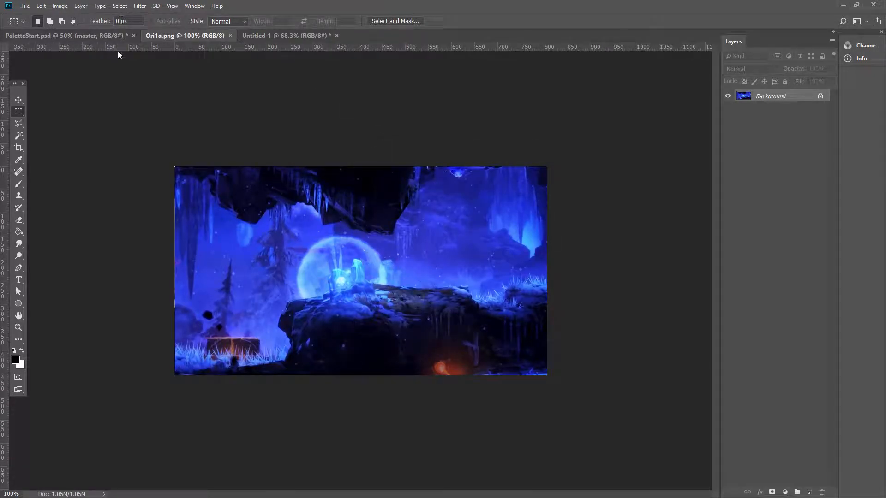
# Open Ori2.png from the Lecture images folder in its own document.
pyautogui.click(25, 5)
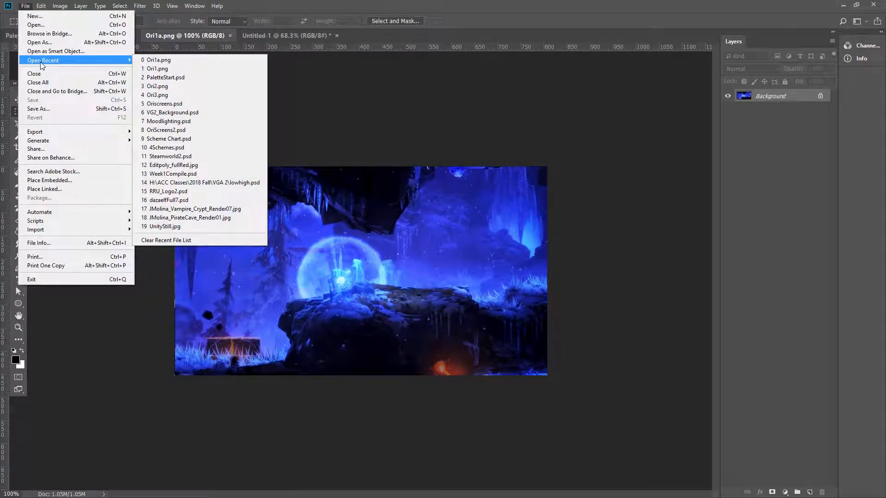
pyautogui.click(37, 25)
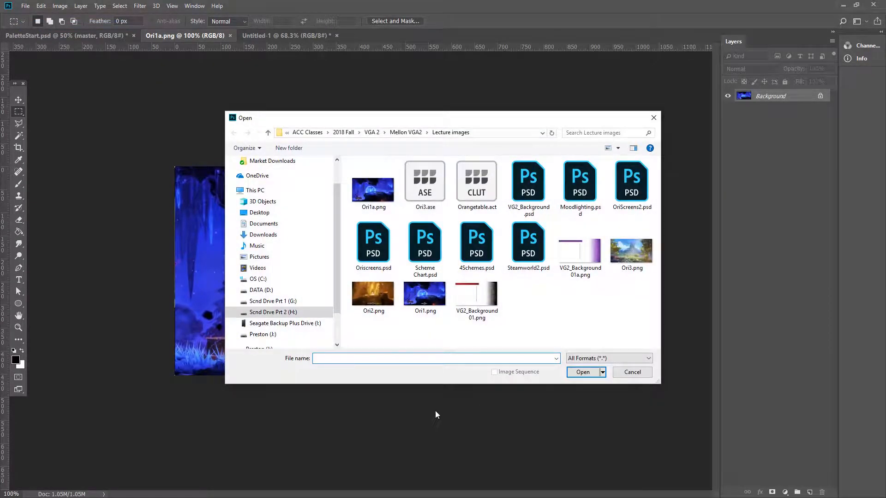
pyautogui.doubleClick(381, 304)
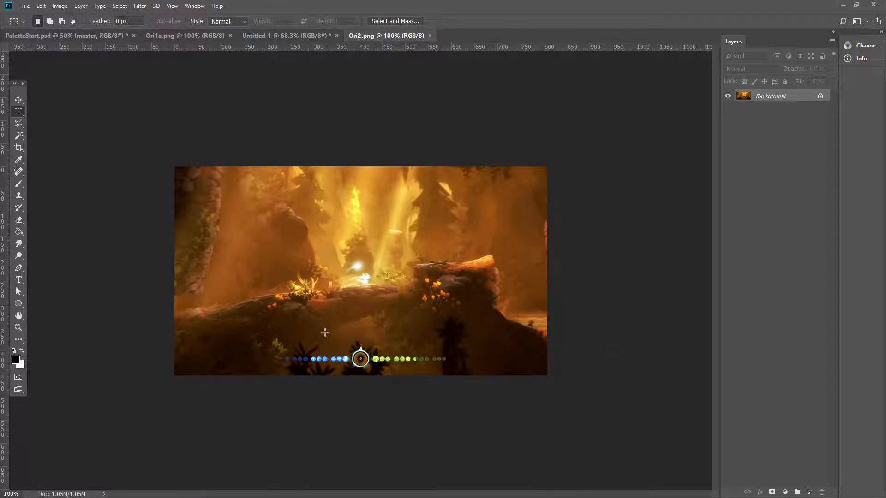
# Crop the strip containing the game's interface orbs off the lower edge of the Ori2.png image.
pyautogui.press('c')
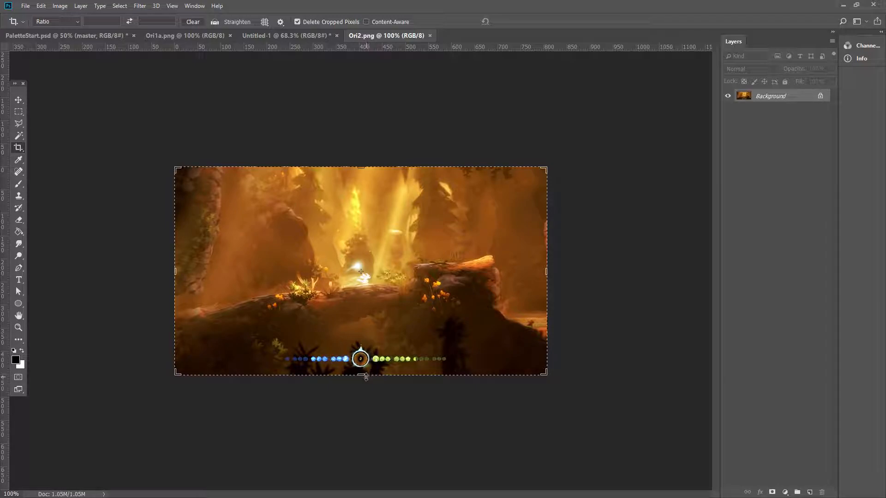
pyautogui.moveTo(364, 374); pyautogui.dragTo(365, 359)
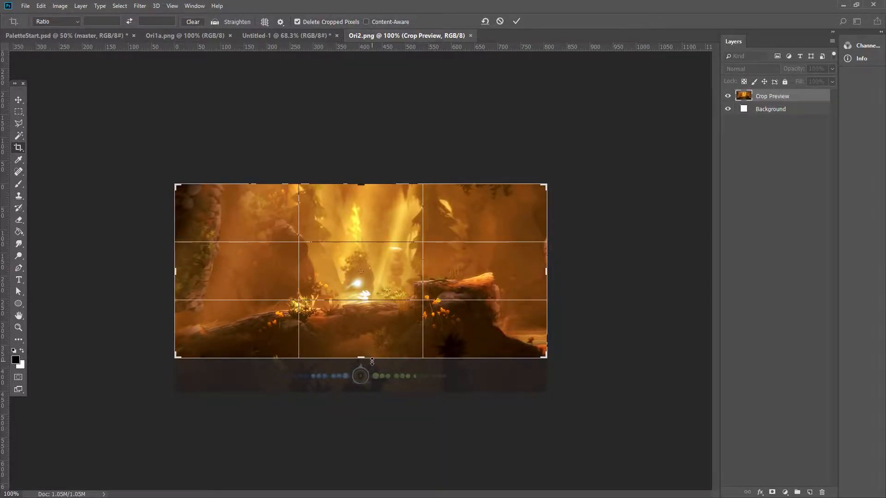
pyautogui.press('Return')
# Save the cropped image as a PNG named Ori2a.png in the Lecture images folder, accepting the PNG options.
pyautogui.hotkey('ctrl', 'shift', 's')
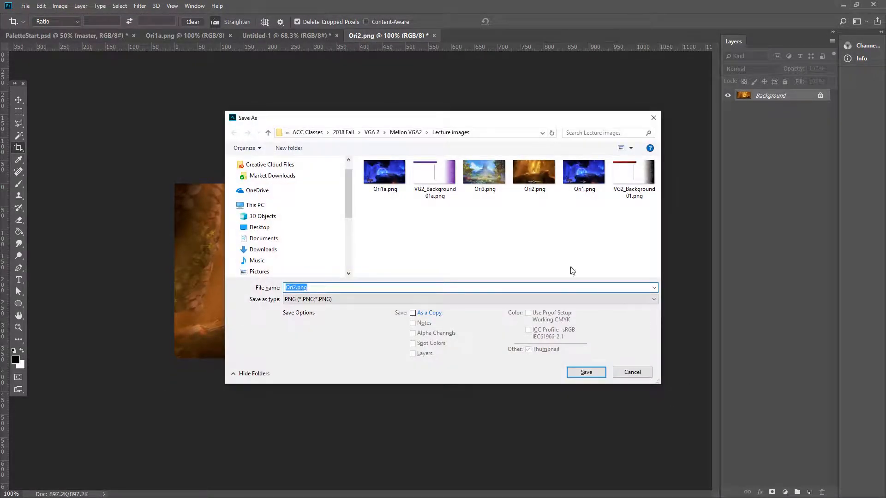
pyautogui.click(297, 287)
pyautogui.click(584, 372)
pyautogui.click(492, 164)
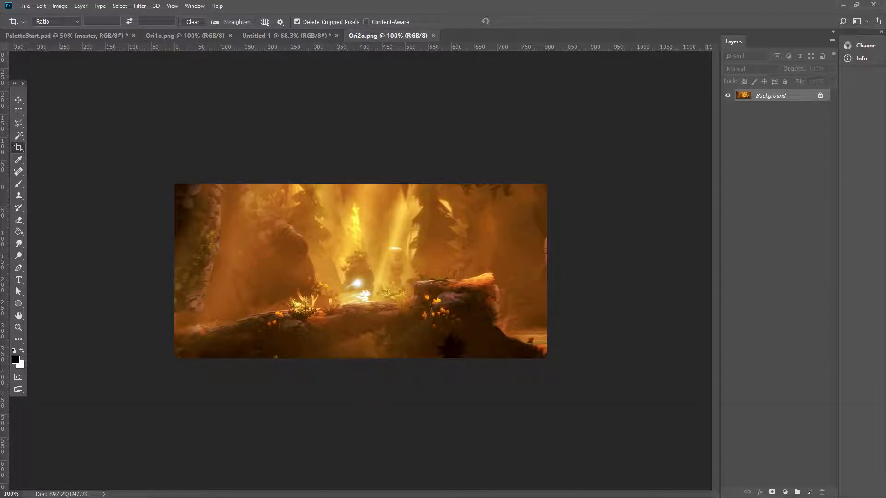
# Switch to the CSS Drive palette generator in the browser and generate a palette from Ori2a.png.
pyautogui.hotkey('alt', 'Tab')
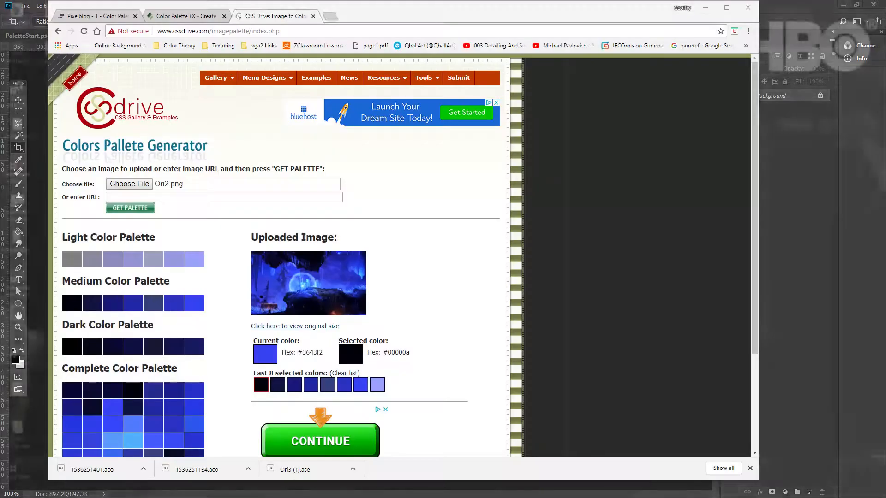
pyautogui.click(129, 184)
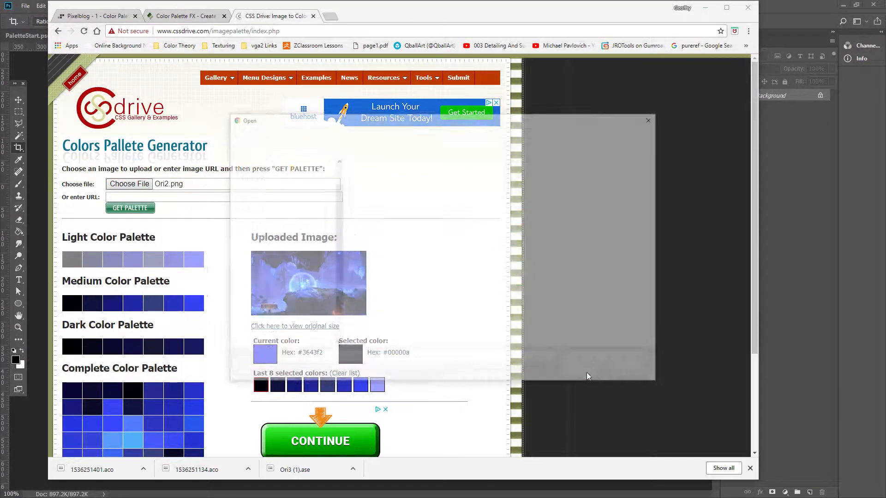
pyautogui.click(381, 207)
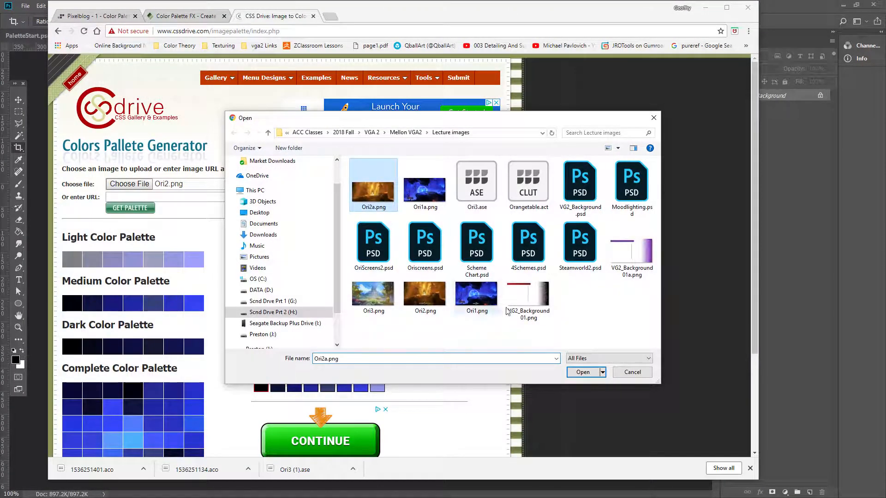
pyautogui.click(583, 372)
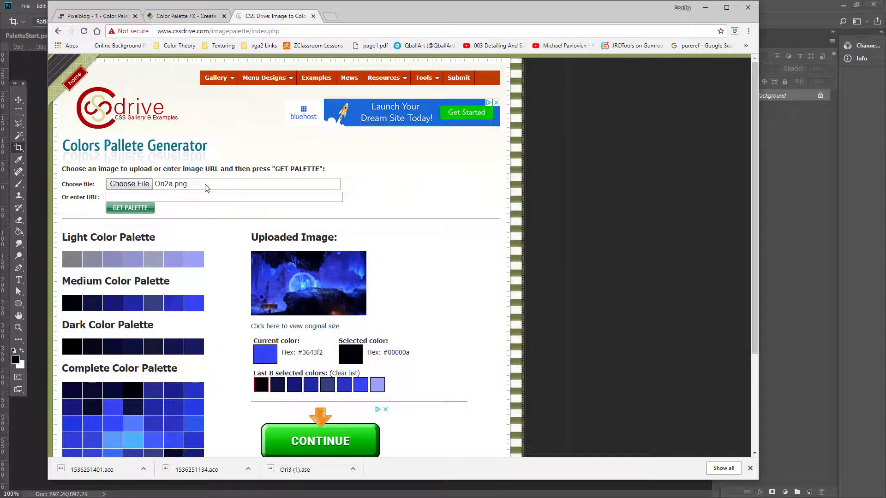
pyautogui.click(118, 208)
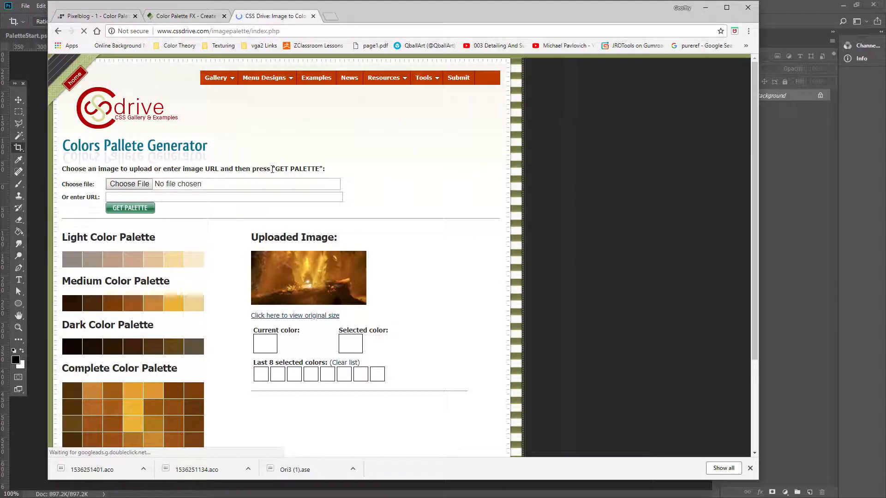
# Fill a cleared selected-colors list with #f5eac8 from the Light palette and all seven Medium palette colors, ordered lightest to darkest.
pyautogui.scroll(-2, 258, 184)
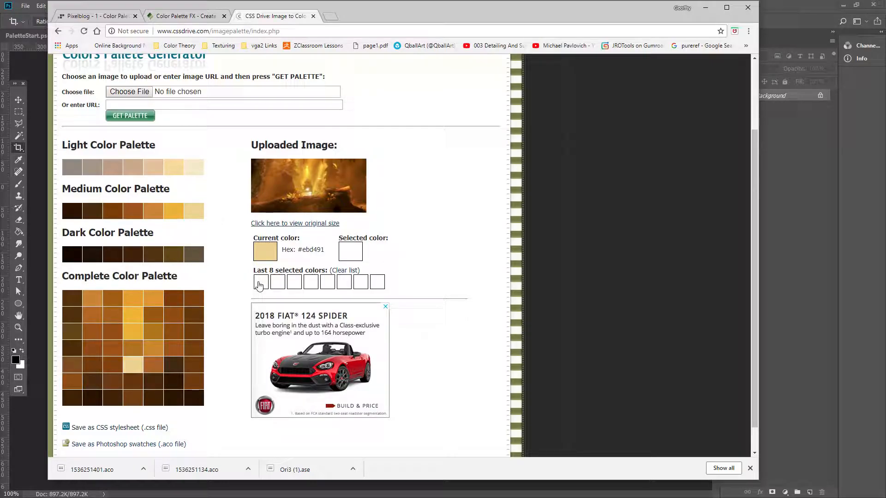
pyautogui.click(189, 212)
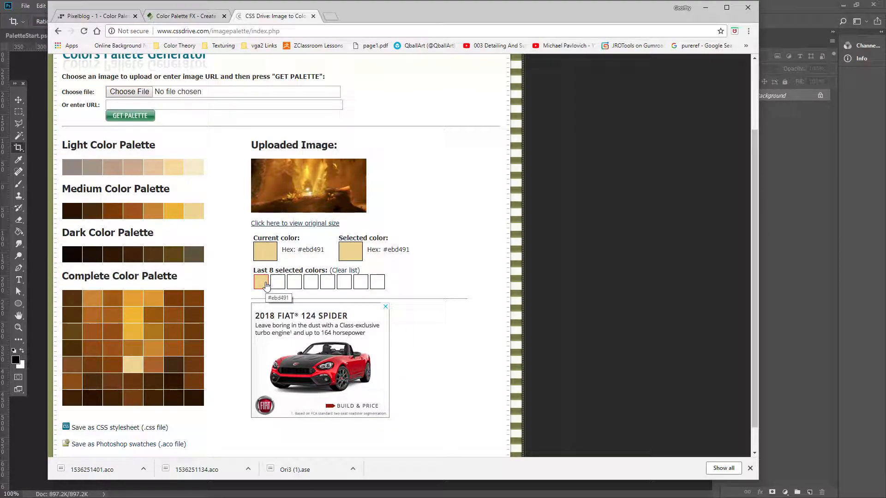
pyautogui.click(341, 272)
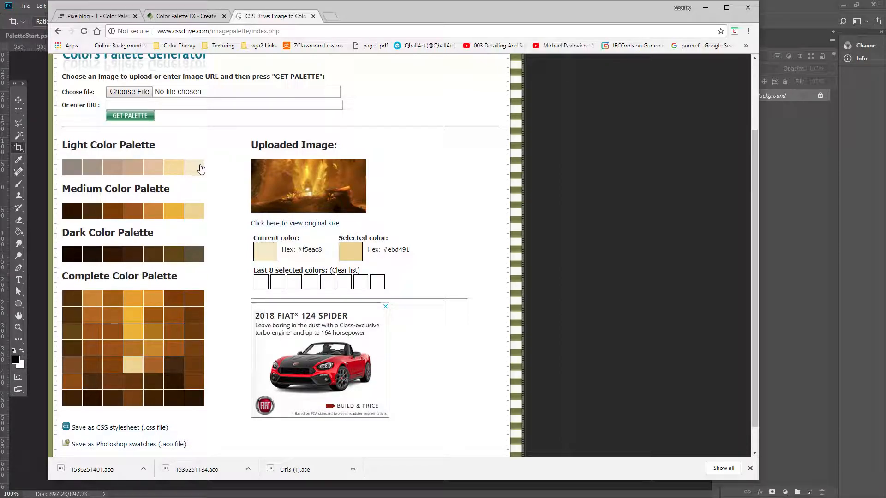
pyautogui.click(200, 170)
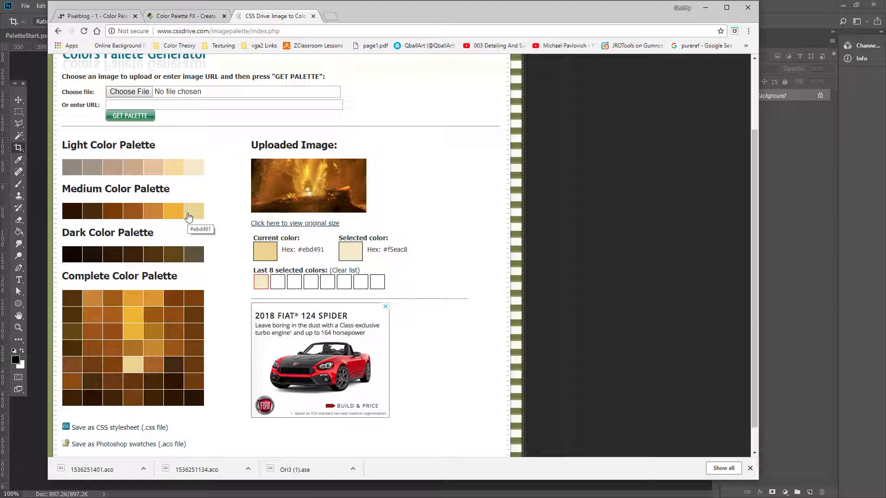
pyautogui.click(188, 217)
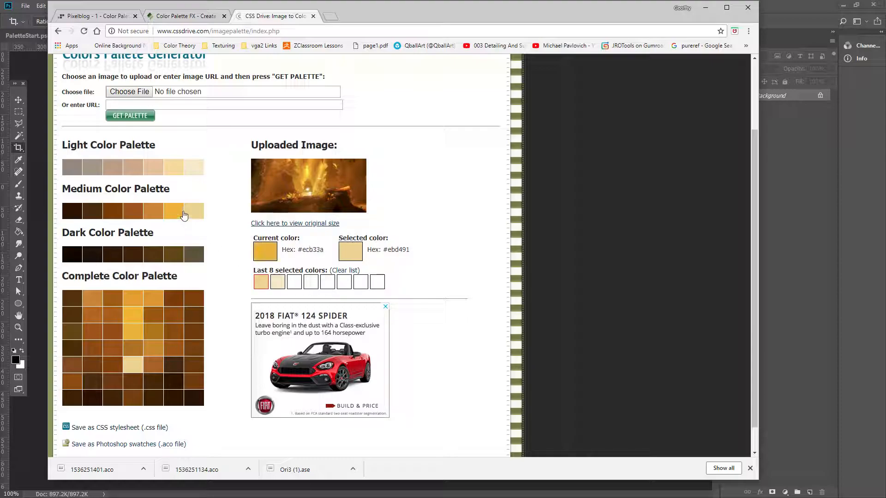
pyautogui.click(176, 214)
pyautogui.click(155, 212)
pyautogui.click(133, 212)
pyautogui.click(113, 212)
pyautogui.click(93, 213)
pyautogui.click(74, 213)
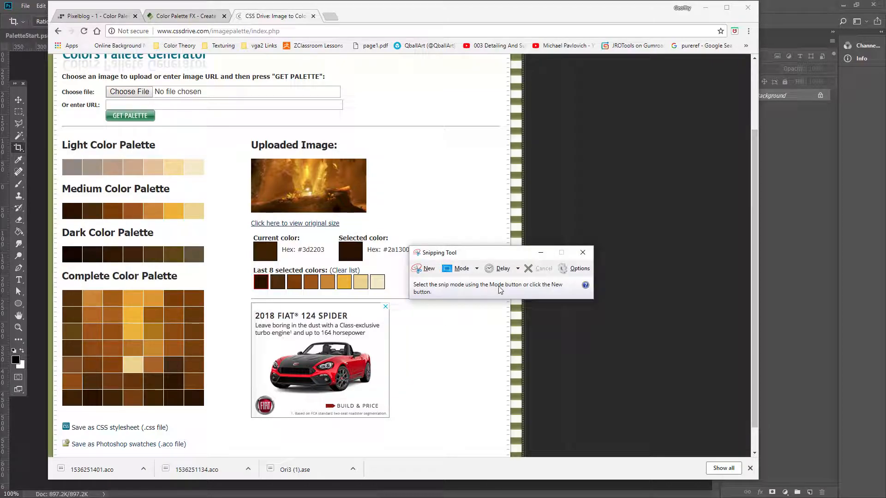
# Capture the row of eight selected colors as a new Snipping Tool snip.
pyautogui.moveTo(444, 258); pyautogui.dragTo(365, 231)
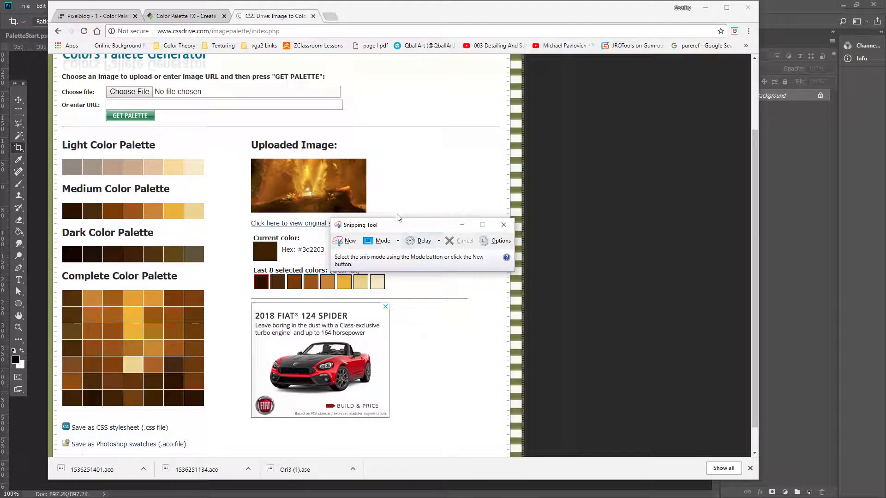
pyautogui.moveTo(402, 220); pyautogui.dragTo(501, 130)
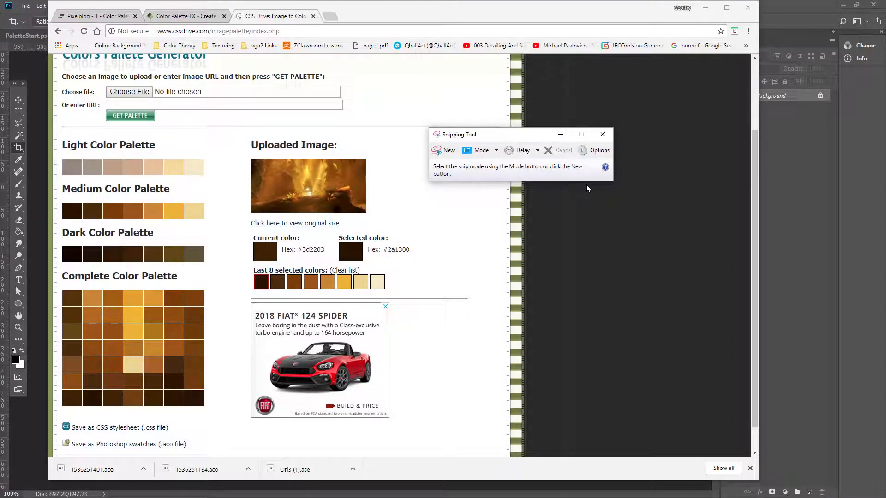
pyautogui.click(446, 152)
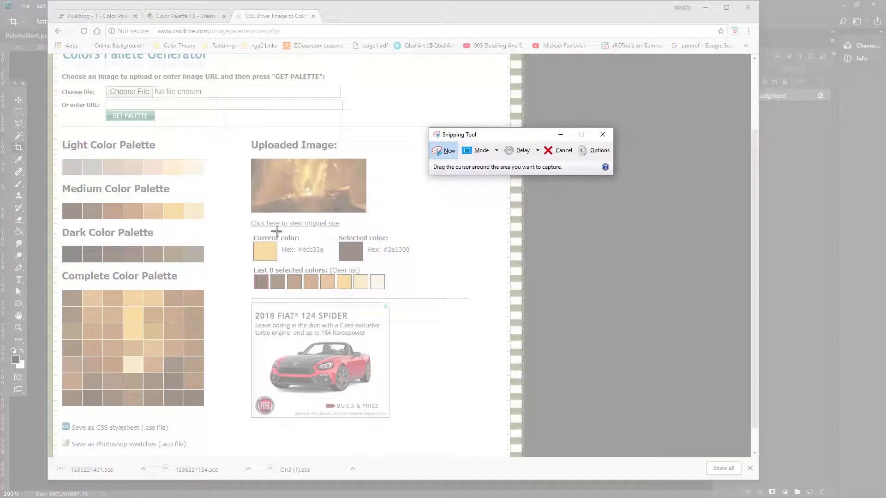
pyautogui.moveTo(251, 272); pyautogui.dragTo(388, 296)
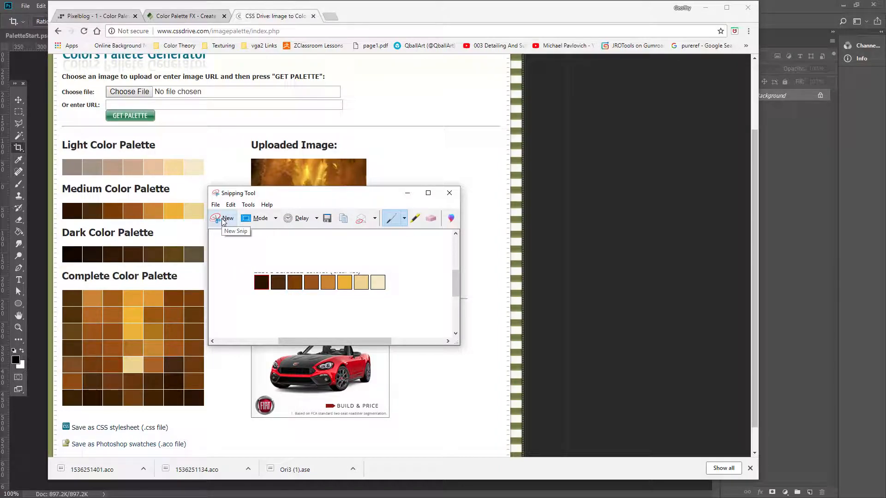
# Return to Photoshop and place the Snipping Tool window over the empty area beside the Ori2a.png image.
pyautogui.moveTo(347, 193); pyautogui.dragTo(596, 123)
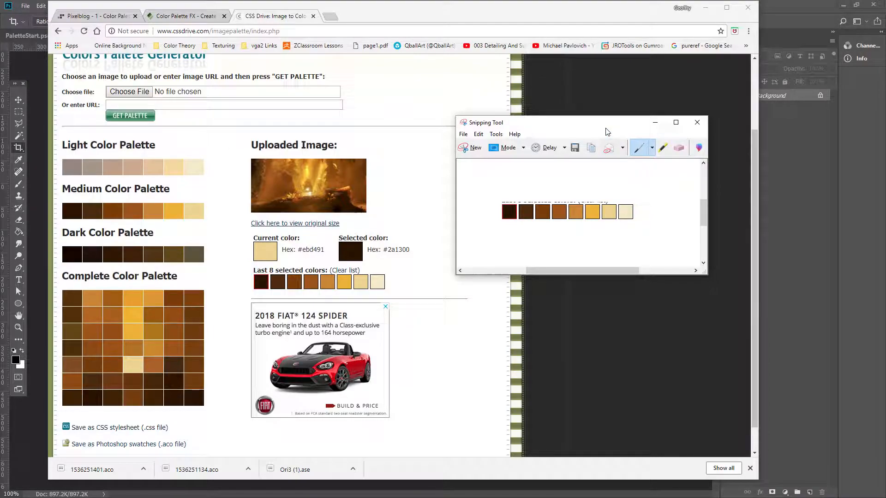
pyautogui.moveTo(607, 124); pyautogui.dragTo(635, 0)
pyautogui.click(789, 204)
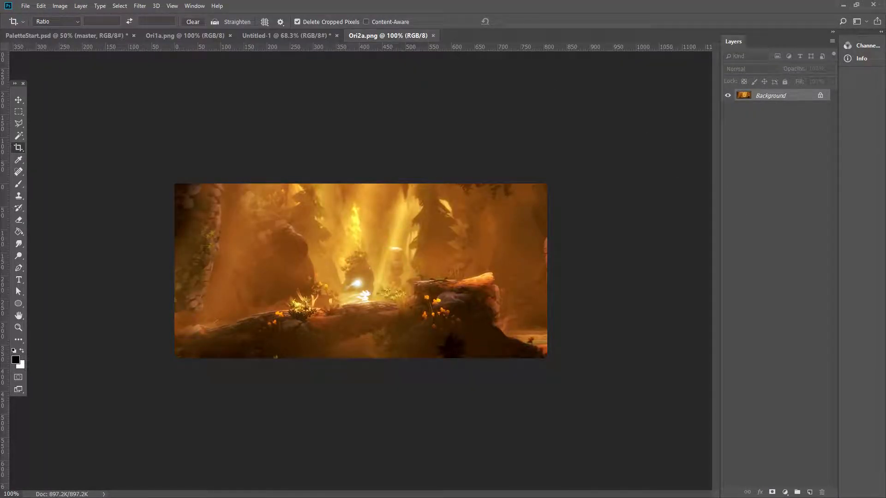
pyautogui.moveTo(566, 0); pyautogui.dragTo(493, 238)
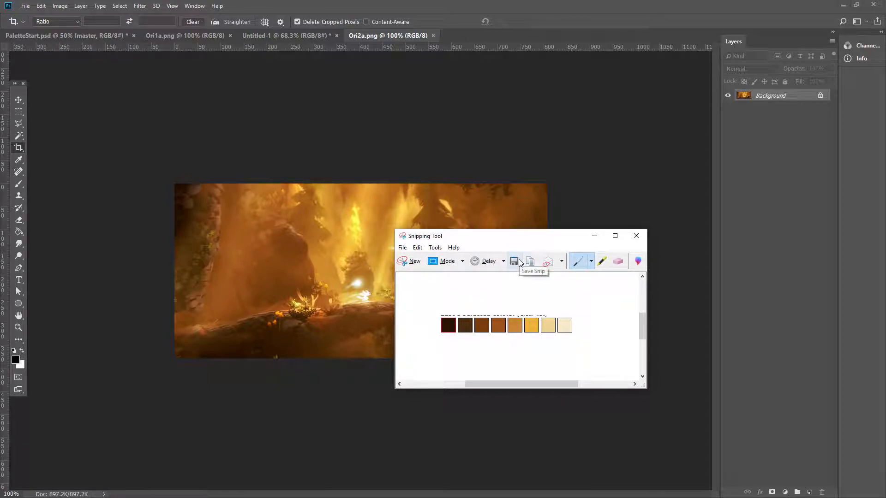
pyautogui.moveTo(532, 240); pyautogui.dragTo(568, 217)
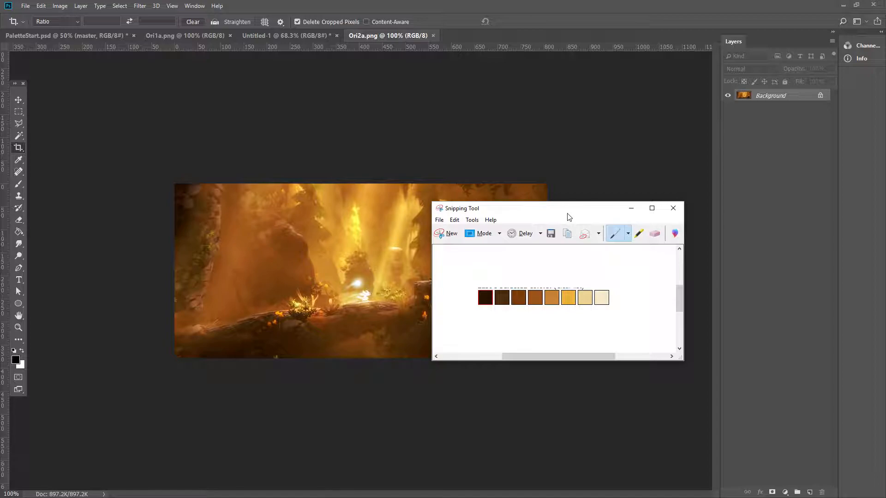
# Create a new document at the clipboard size, paste the captured color swatches into it and switch to the Move tool.
pyautogui.click(265, 116)
pyautogui.hotkey('ctrl', 'n')
pyautogui.press('Return')
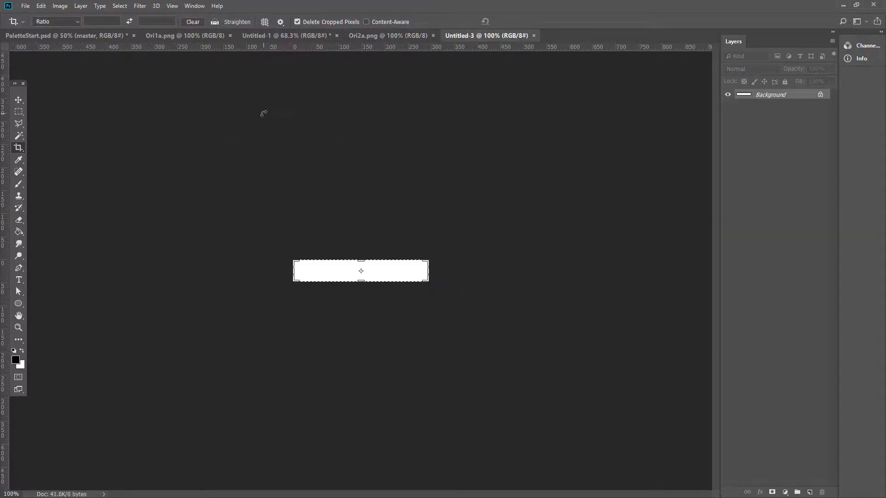
pyautogui.hotkey('ctrl', 'v')
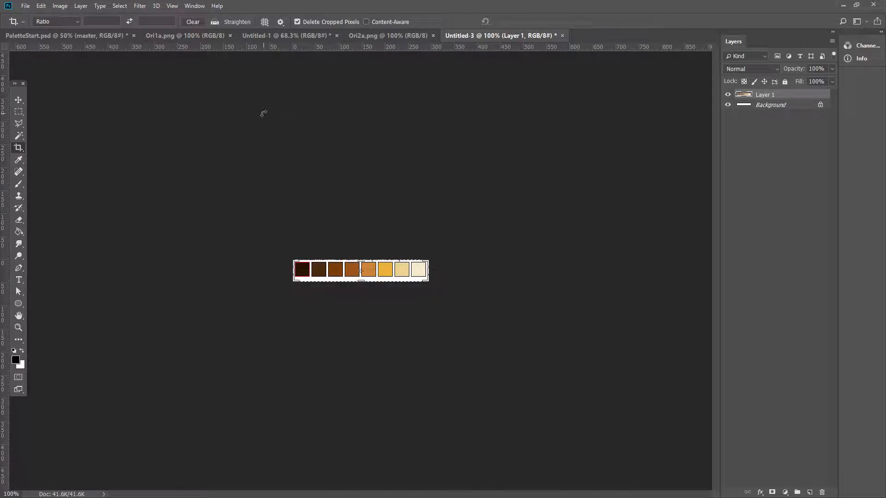
pyautogui.press('Return')
pyautogui.press('v')
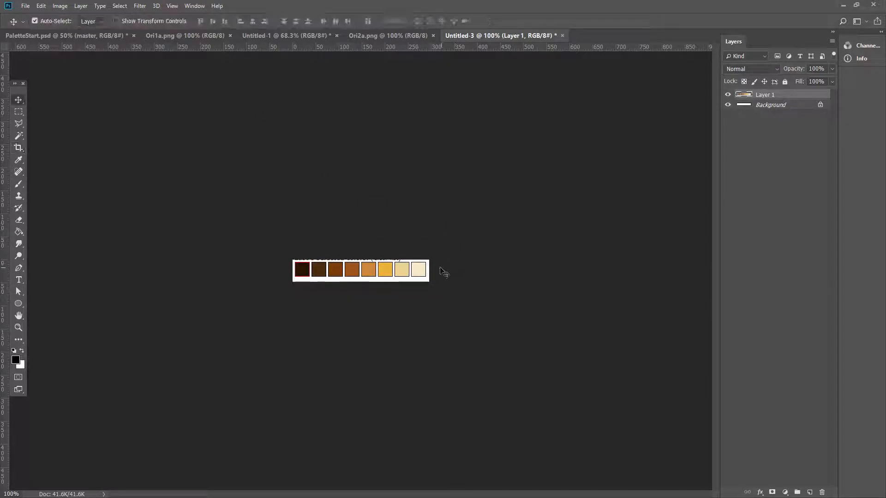
# Close the Ori2a.png document and arrange the remaining documents in a 2-up vertical layout.
pyautogui.click(388, 34)
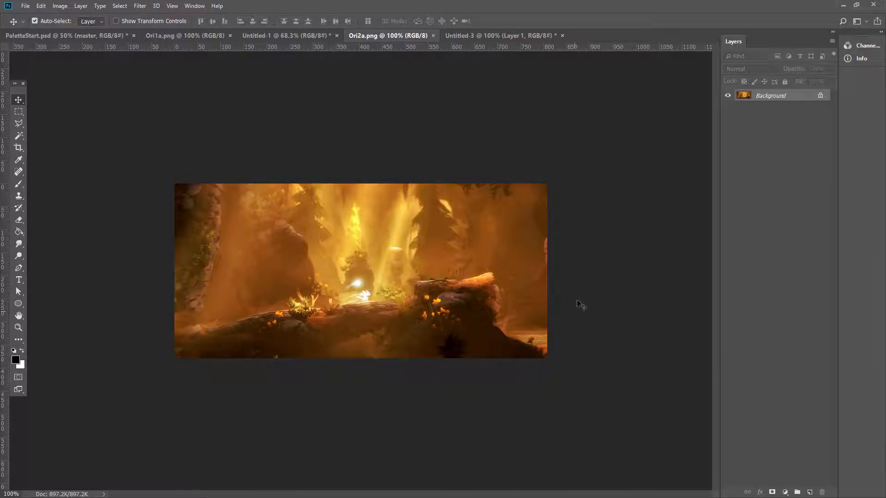
pyautogui.click(434, 36)
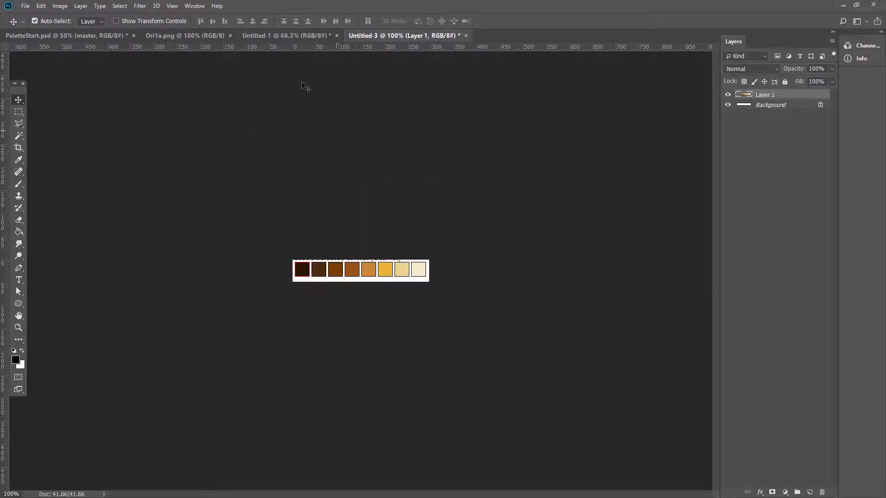
pyautogui.click(282, 36)
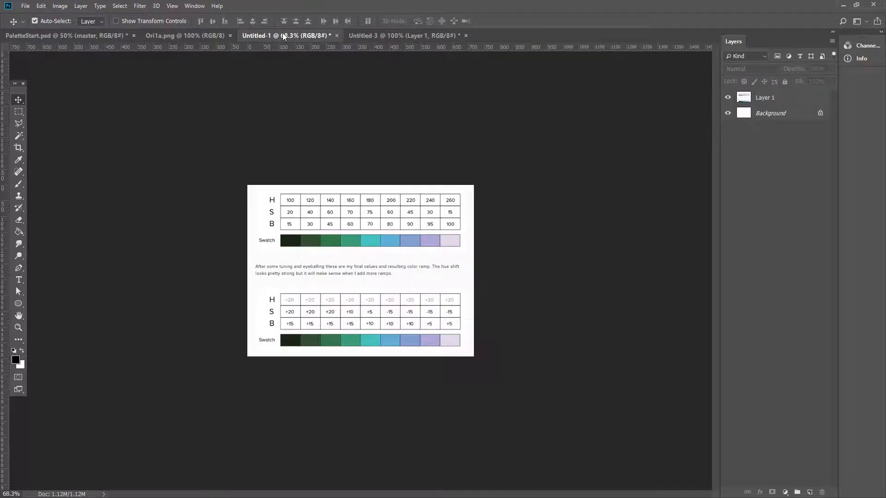
pyautogui.click(383, 36)
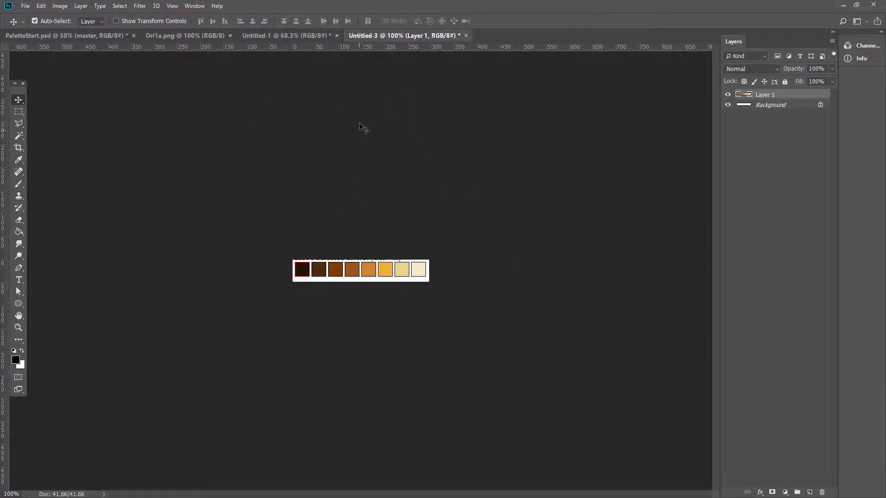
pyautogui.moveTo(409, 32)
pyautogui.mouseDown()
pyautogui.moveTo(483, 183)
pyautogui.moveTo(400, 58)
pyautogui.moveTo(402, 37)
pyautogui.mouseUp()
pyautogui.click(194, 6)
pyautogui.moveTo(258, 16)
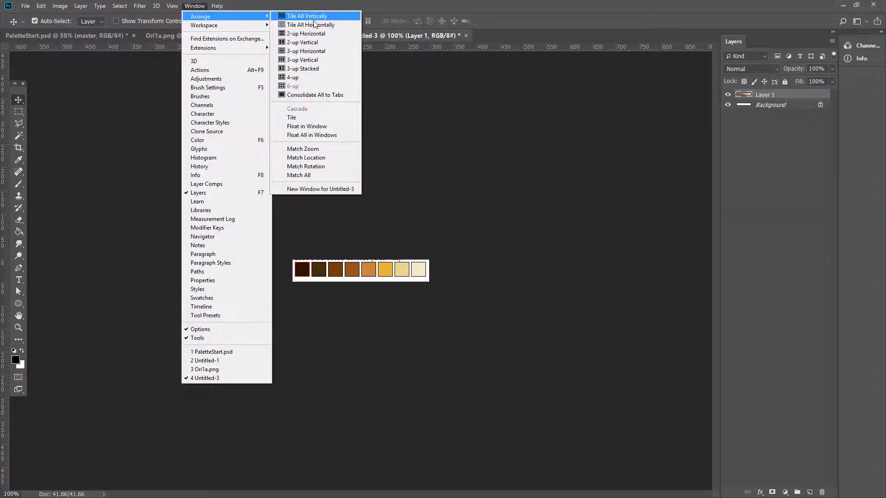
pyautogui.click(323, 45)
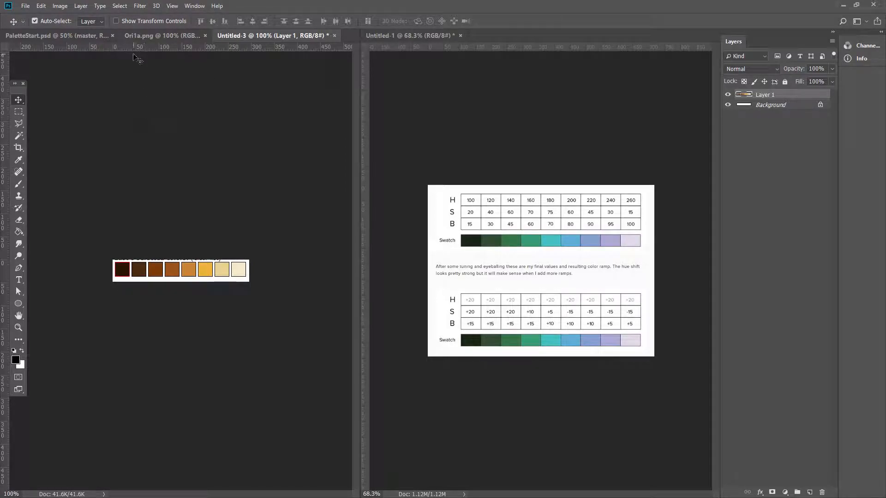
# Close Ori1a.png and group the orange swatch document with Untitled-1, leaving PaletteStart.psd alone in the other pane.
pyautogui.click(139, 35)
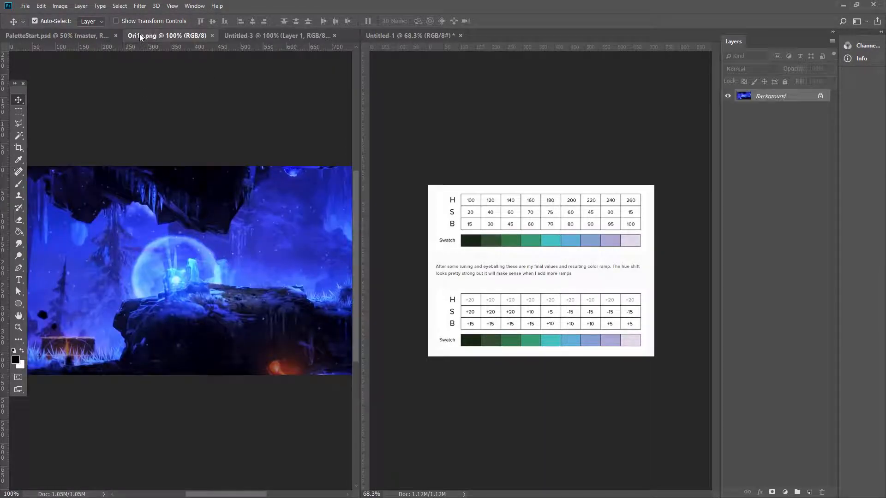
pyautogui.click(212, 36)
pyautogui.click(85, 36)
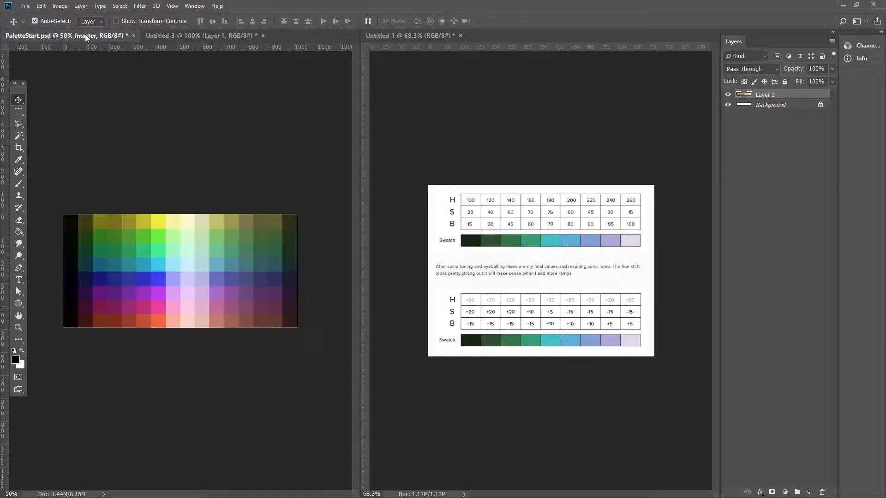
pyautogui.moveTo(179, 35); pyautogui.dragTo(417, 35)
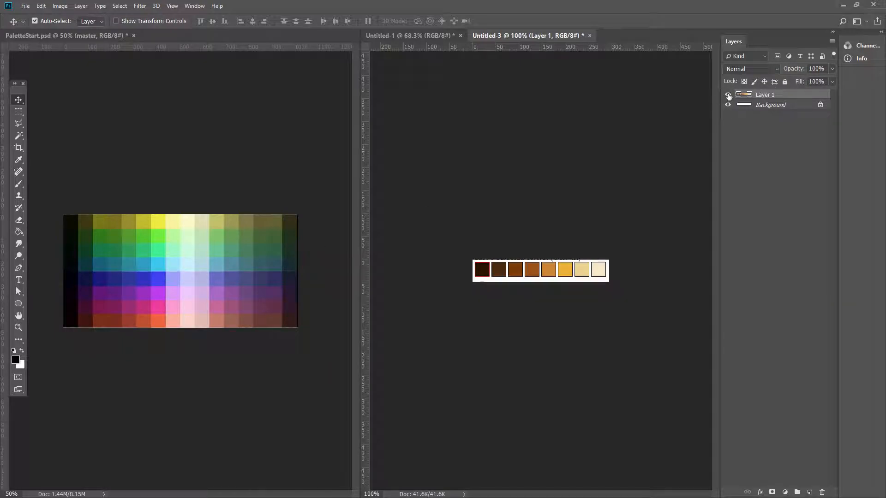
# In PaletteStart.psd, collapse and hide the palettes group, and expand the master group to list its color layers.
pyautogui.click(311, 203)
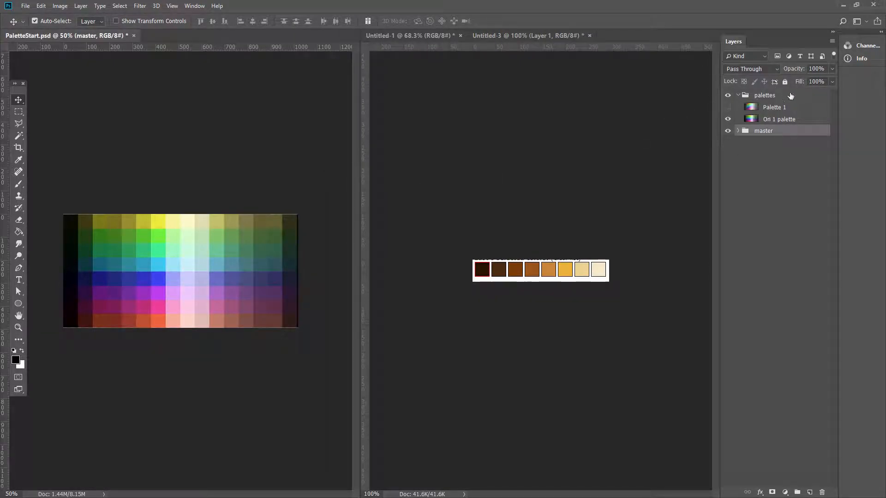
pyautogui.click(728, 119)
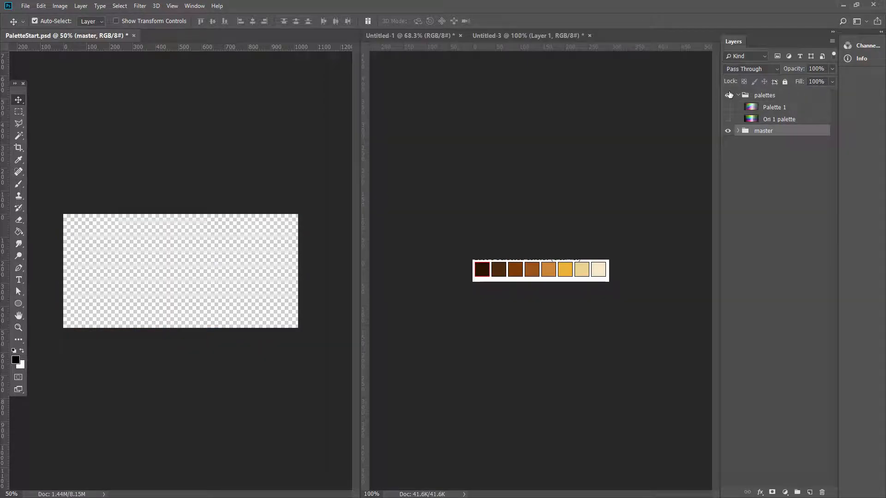
pyautogui.click(728, 119)
pyautogui.click(738, 96)
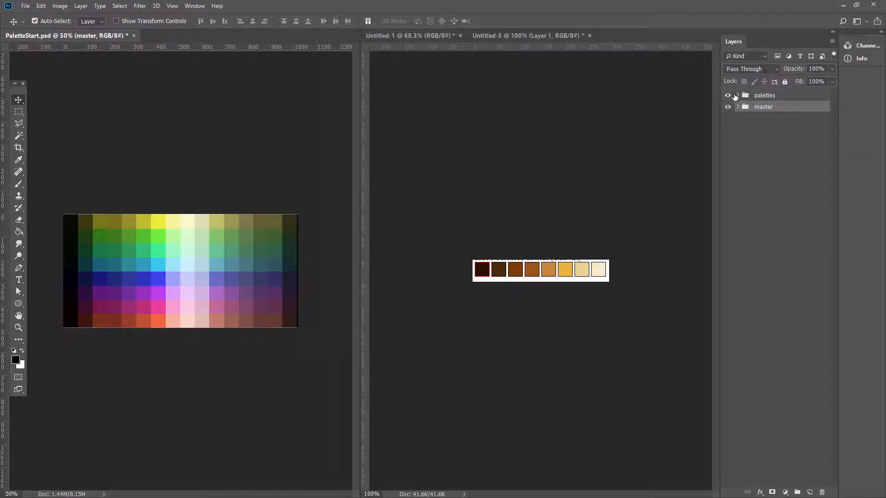
pyautogui.click(728, 95)
pyautogui.click(738, 107)
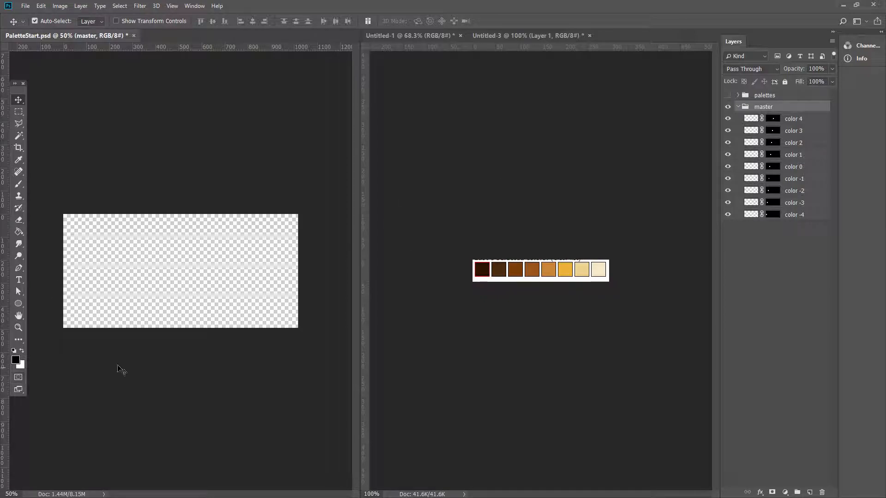
# Switch to the Paint Bucket tool, select the color -4 layer and preview the masks of color -4 through color -1.
pyautogui.press('g')
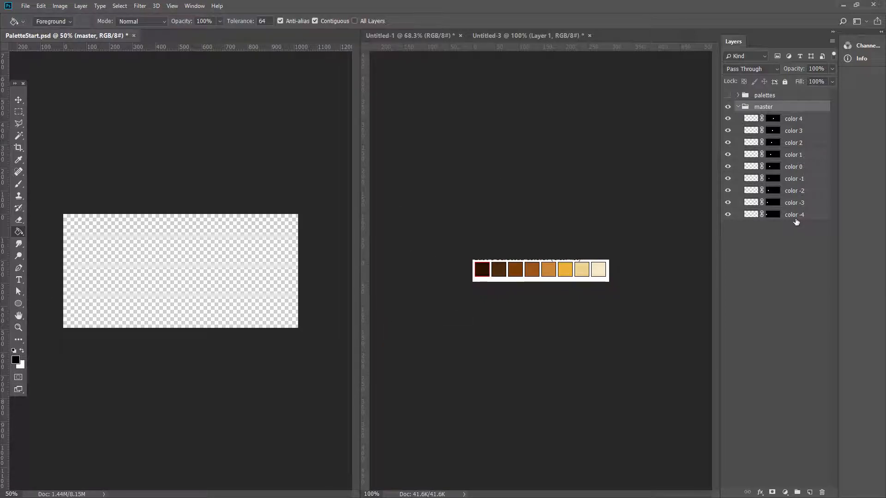
pyautogui.click(802, 216)
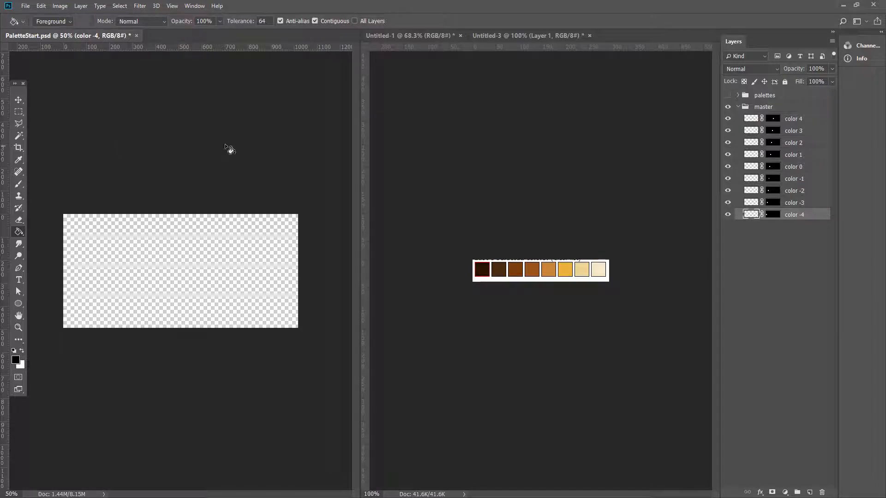
pyautogui.keyDown('alt'); pyautogui.click(773, 215); pyautogui.keyUp('alt')
pyautogui.keyDown('alt'); pyautogui.click(772, 202); pyautogui.keyUp('alt')
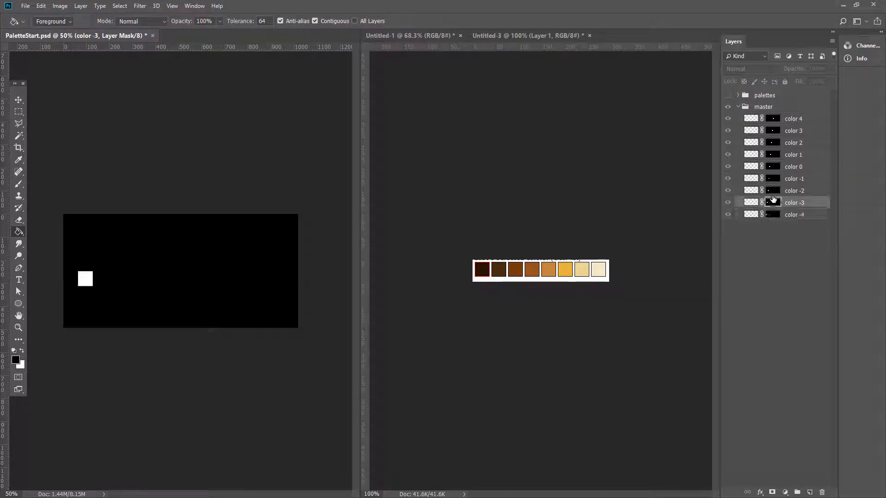
pyautogui.keyDown('alt'); pyautogui.click(773, 191); pyautogui.keyUp('alt')
pyautogui.keyDown('alt'); pyautogui.click(773, 178); pyautogui.keyUp('alt')
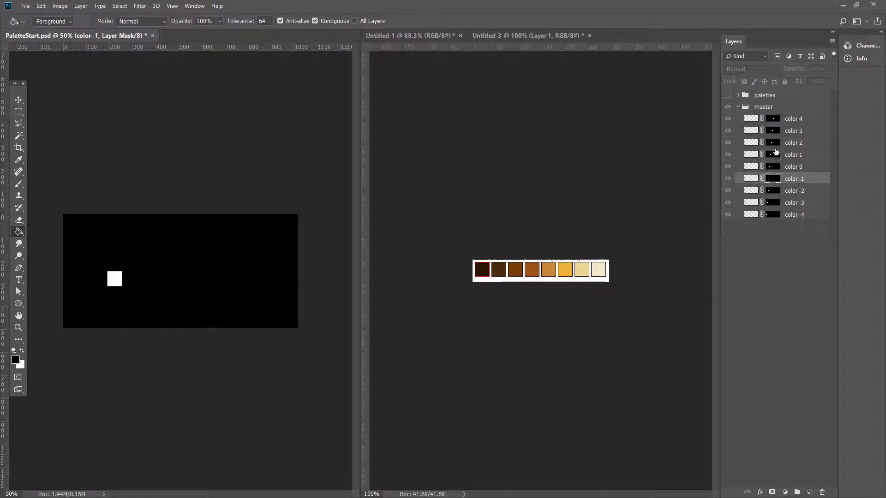
pyautogui.keyDown('alt'); pyautogui.click(774, 215); pyautogui.keyUp('alt')
pyautogui.keyDown('alt'); pyautogui.click(775, 215); pyautogui.keyUp('alt')
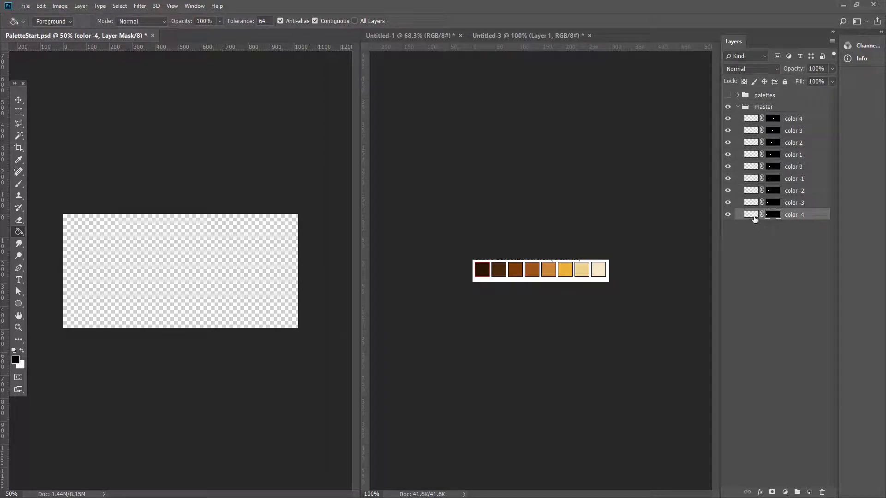
# Fill the color -4 layer with the darkest brown swatch and the color -3 layer with the second swatch from the captured palette.
pyautogui.click(751, 215)
pyautogui.click(155, 269)
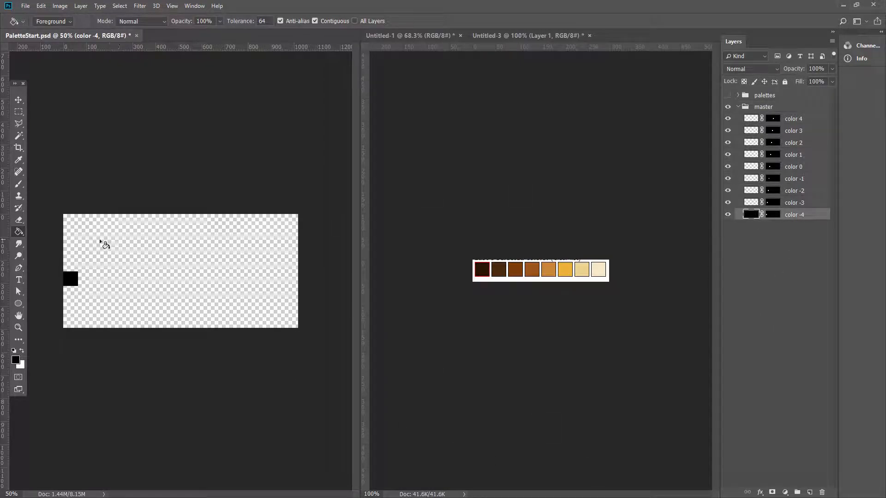
pyautogui.hotkey('ctrl', 'z')
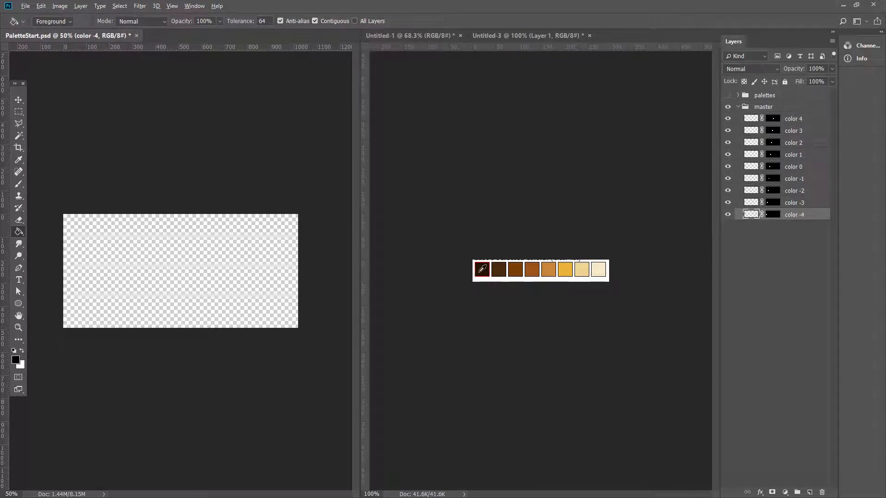
pyautogui.click(137, 280)
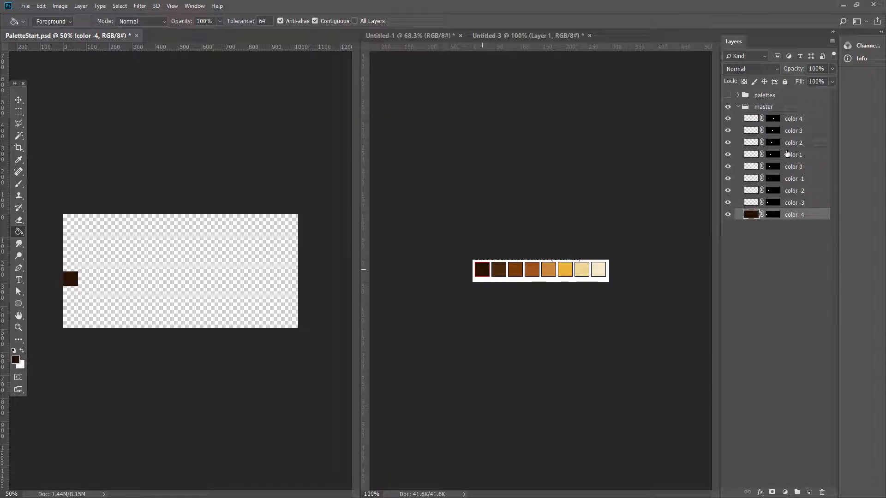
pyautogui.click(750, 203)
pyautogui.keyDown('alt'); pyautogui.click(506, 267); pyautogui.keyUp('alt')
pyautogui.click(296, 286)
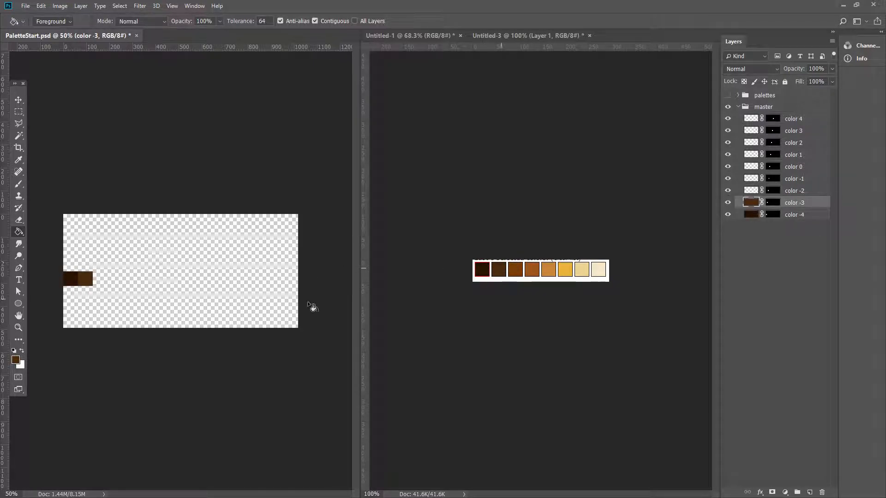
# Fill the color -2 layer with the third captured swatch and the color -1 layer with the fourth.
pyautogui.click(750, 190)
pyautogui.keyDown('alt'); pyautogui.click(523, 267); pyautogui.keyUp('alt')
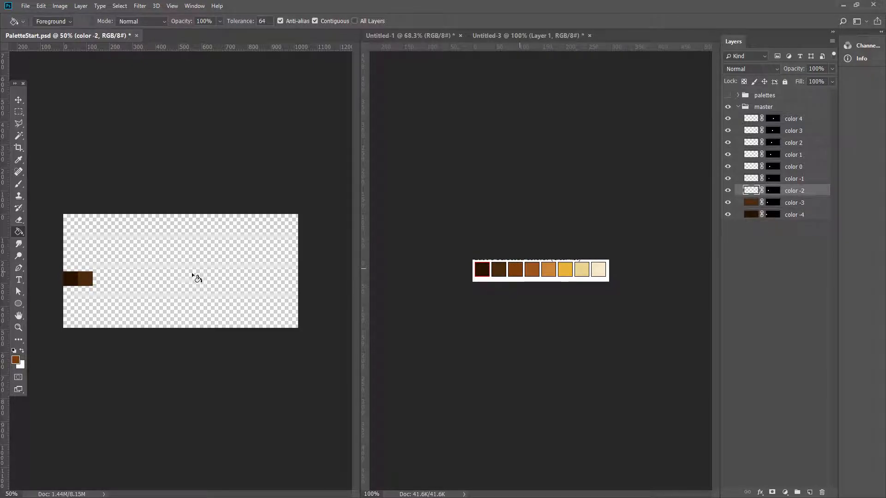
pyautogui.click(194, 275)
pyautogui.click(756, 179)
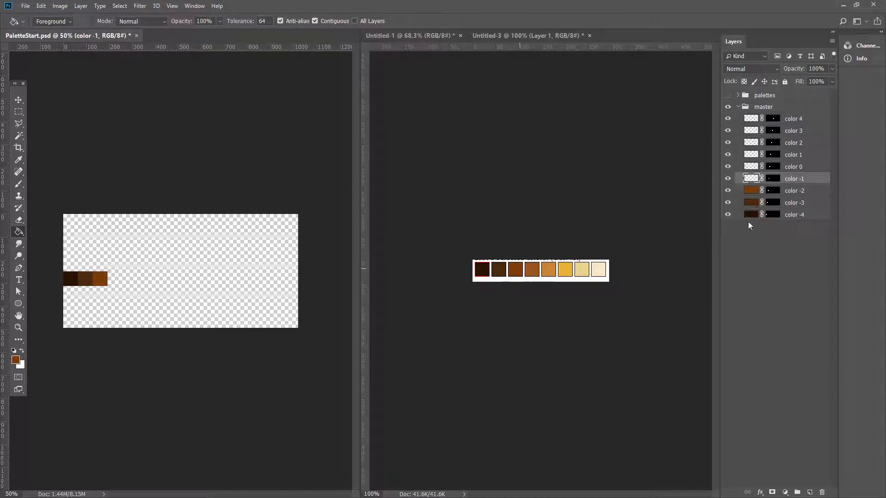
pyautogui.keyDown('alt'); pyautogui.click(536, 267); pyautogui.keyUp('alt')
pyautogui.click(165, 281)
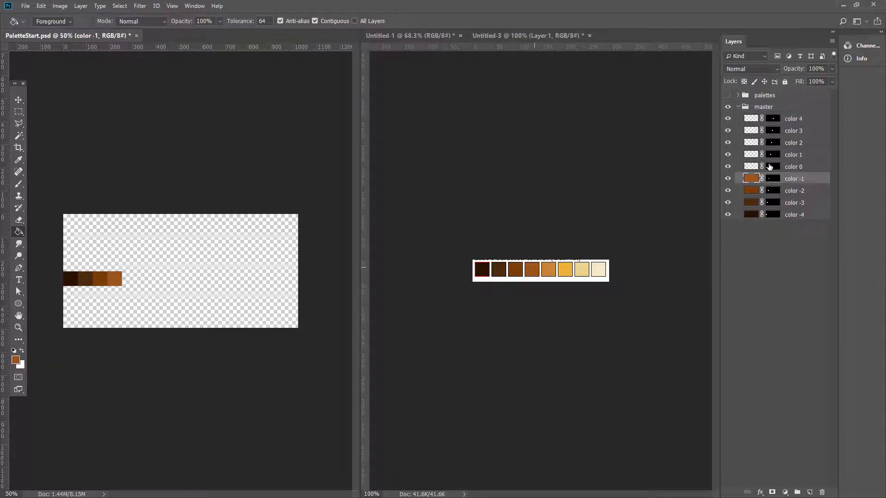
# Fill the color 0 layer with the fifth captured swatch and the color 1 layer with the sixth, golden yellow one.
pyautogui.click(752, 166)
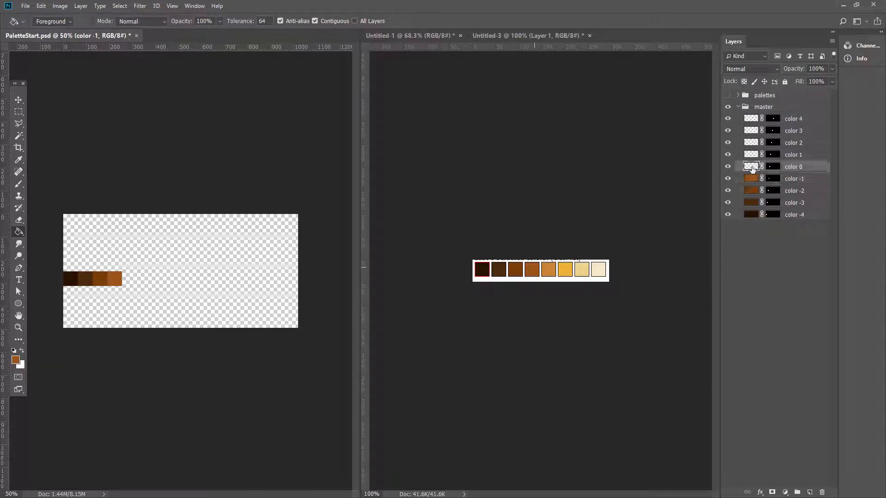
pyautogui.keyDown('alt'); pyautogui.click(549, 268); pyautogui.keyUp('alt')
pyautogui.click(129, 280)
pyautogui.click(751, 155)
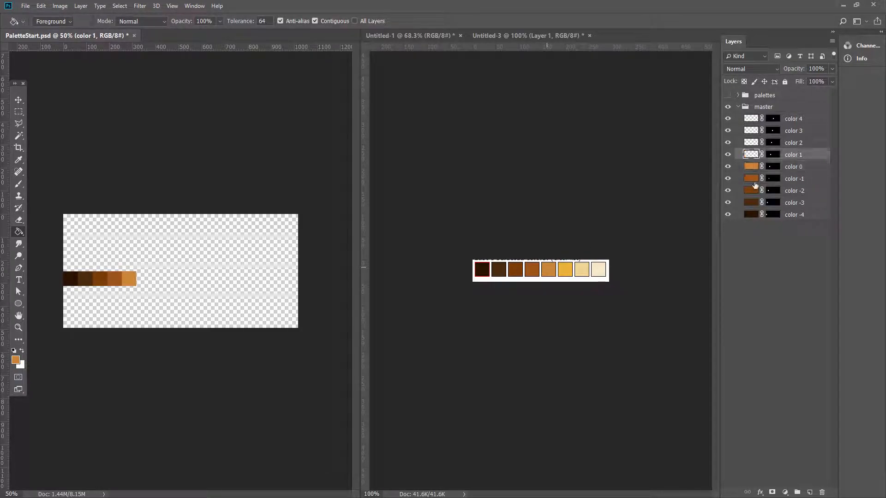
pyautogui.keyDown('alt'); pyautogui.click(565, 267); pyautogui.keyUp('alt')
pyautogui.click(174, 284)
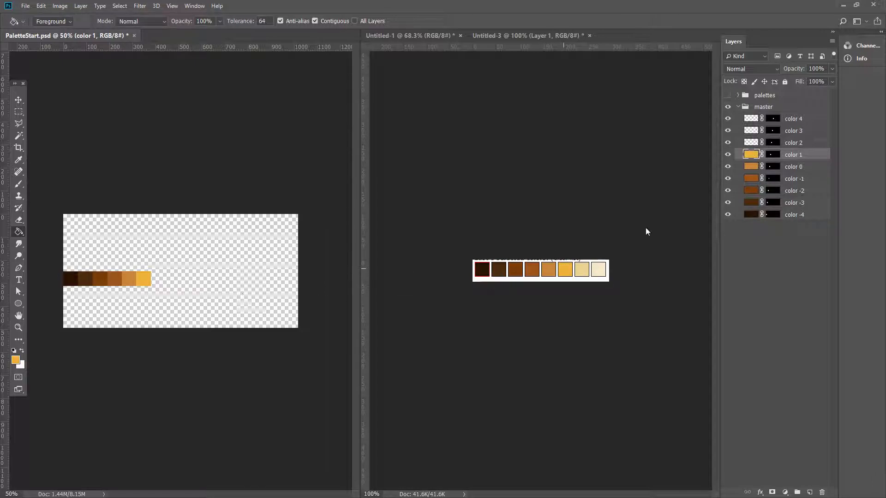
# Fill the color 2 layer with the seventh captured swatch, and both color 3 and color 4 with the palest, eighth swatch.
pyautogui.click(751, 142)
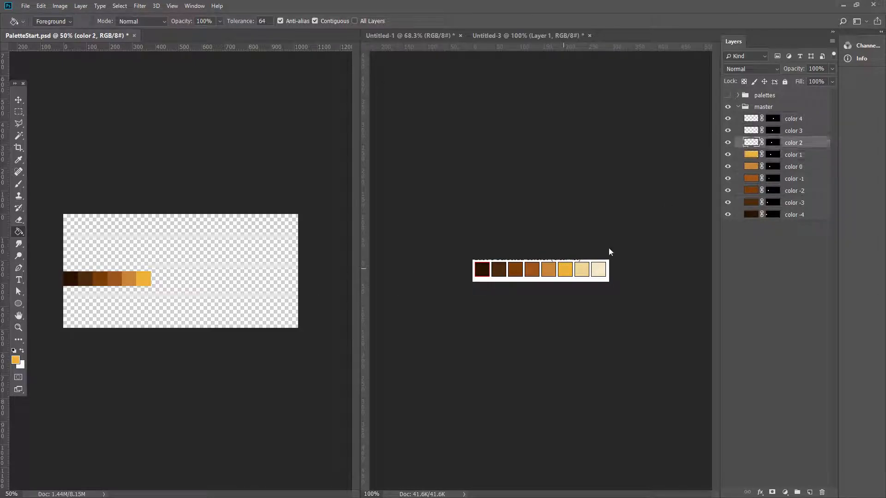
pyautogui.keyDown('alt'); pyautogui.click(582, 272); pyautogui.keyUp('alt')
pyautogui.click(178, 275)
pyautogui.click(749, 133)
pyautogui.keyDown('alt'); pyautogui.click(596, 271); pyautogui.keyUp('alt')
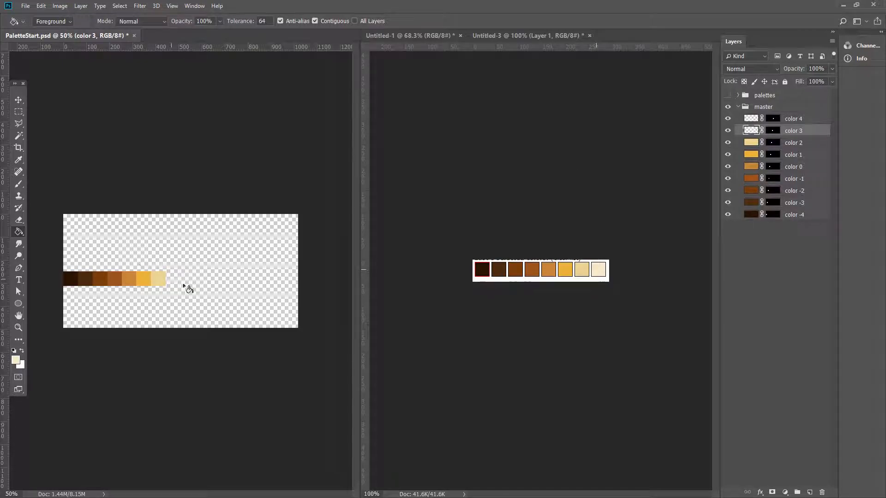
pyautogui.click(209, 280)
pyautogui.click(752, 119)
pyautogui.click(186, 279)
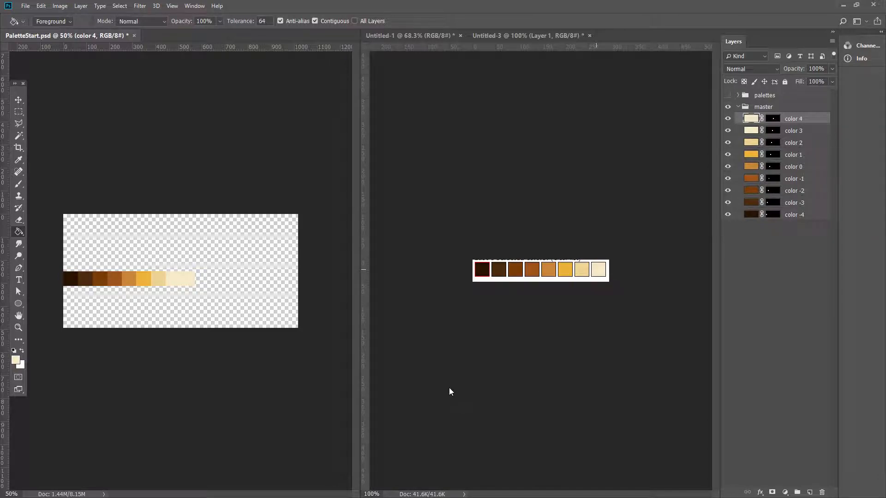
# Lighten the color 4 layer with a Hue/Saturation lightness of 63 and return to the Paint Bucket tool.
pyautogui.hotkey('ctrl', 'u')
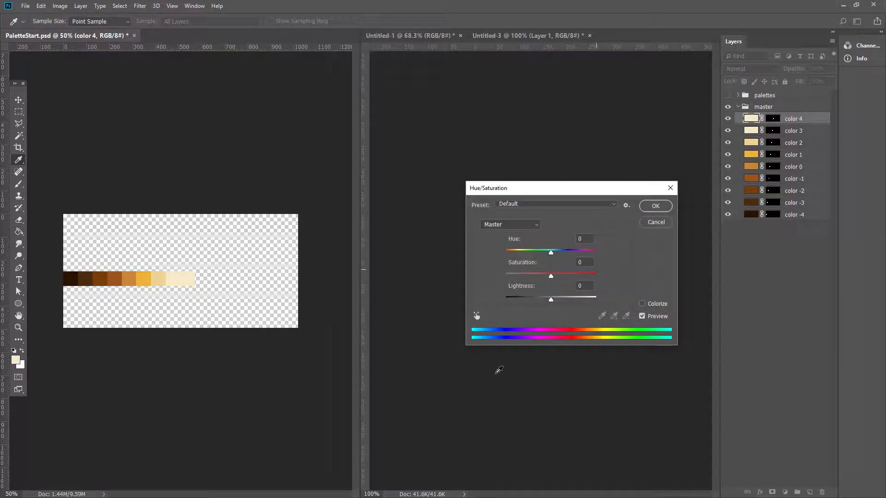
pyautogui.moveTo(546, 194); pyautogui.dragTo(470, 103)
pyautogui.moveTo(476, 210); pyautogui.dragTo(479, 210)
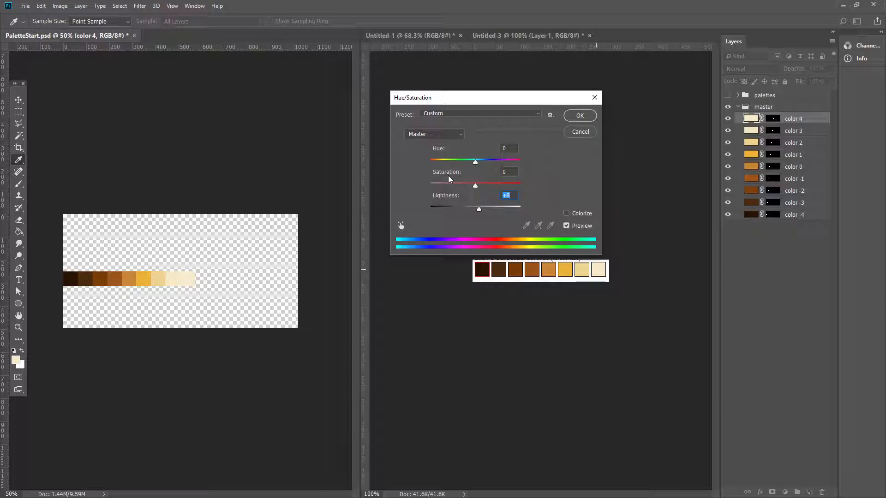
pyautogui.write('50')
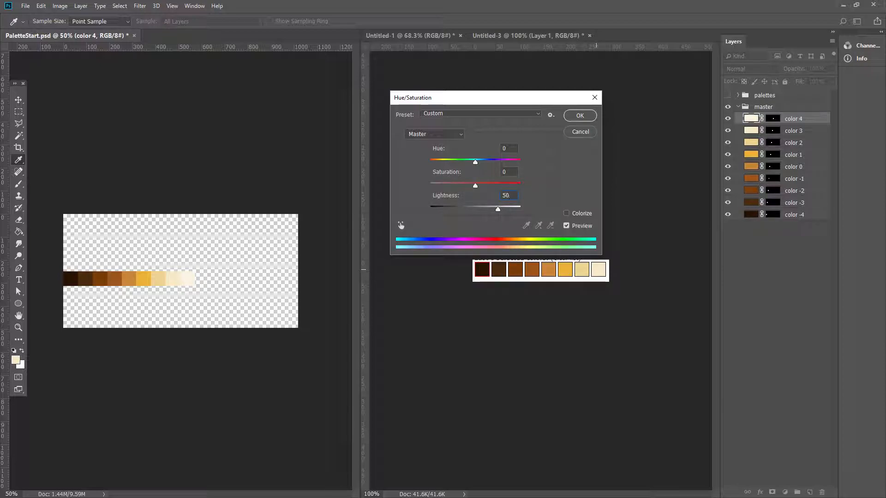
pyautogui.press('BackSpace')
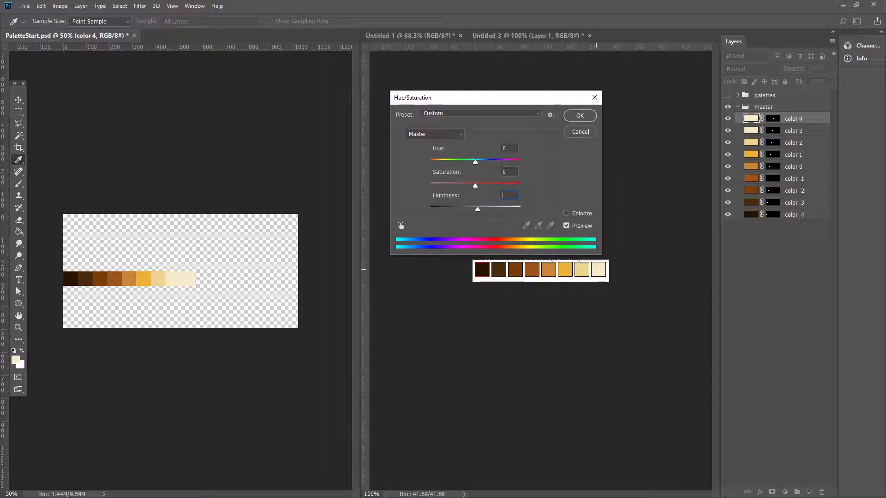
pyautogui.write('75')
pyautogui.press('BackSpace')
pyautogui.press('BackSpace')
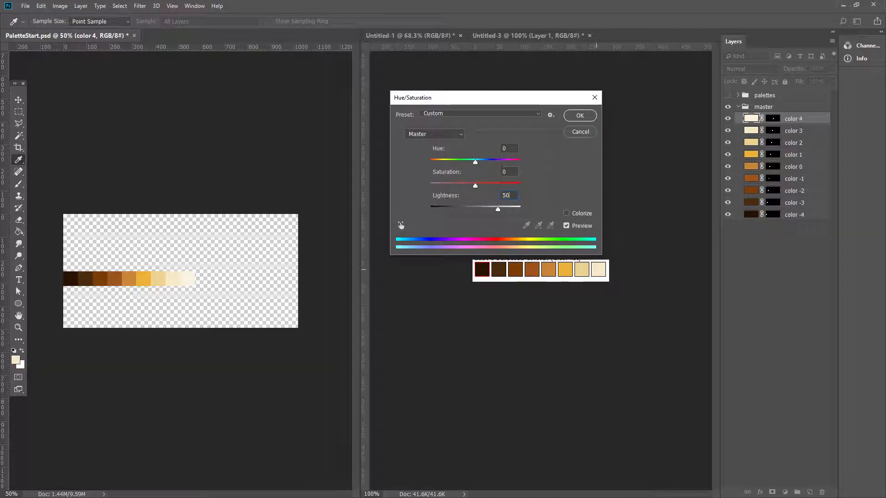
pyautogui.press('BackSpace')
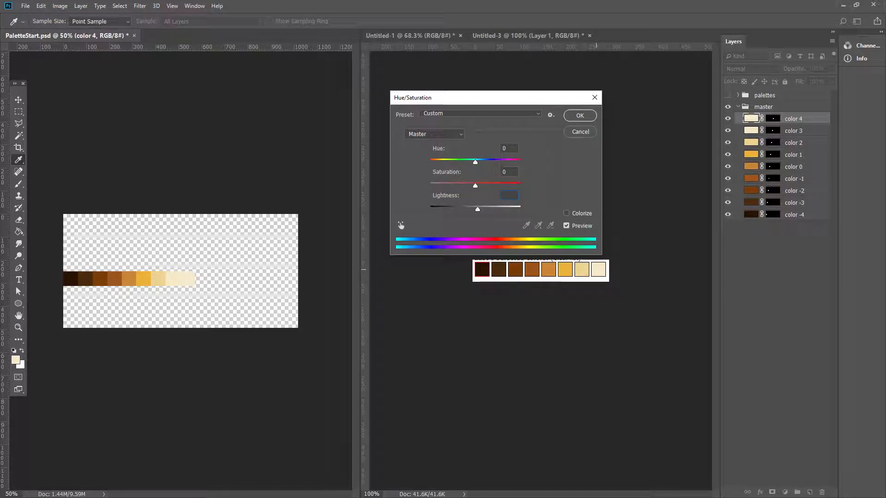
pyautogui.write('63')
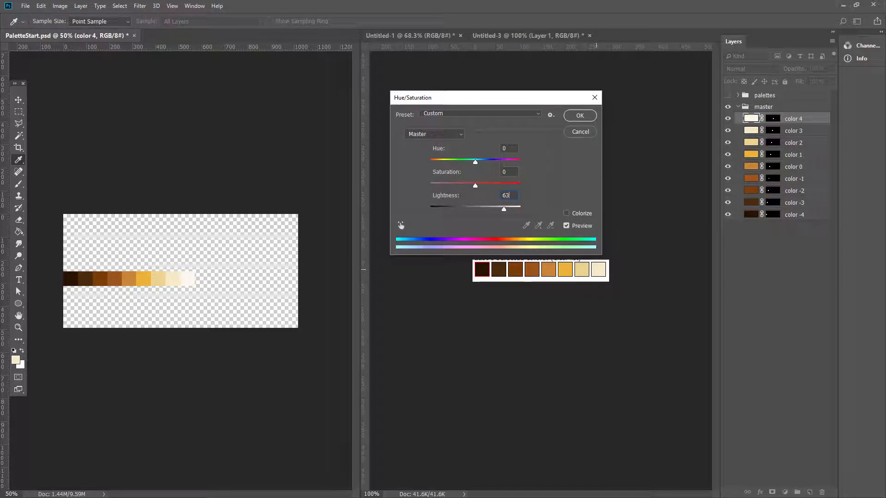
pyautogui.press('Return')
pyautogui.press('g')
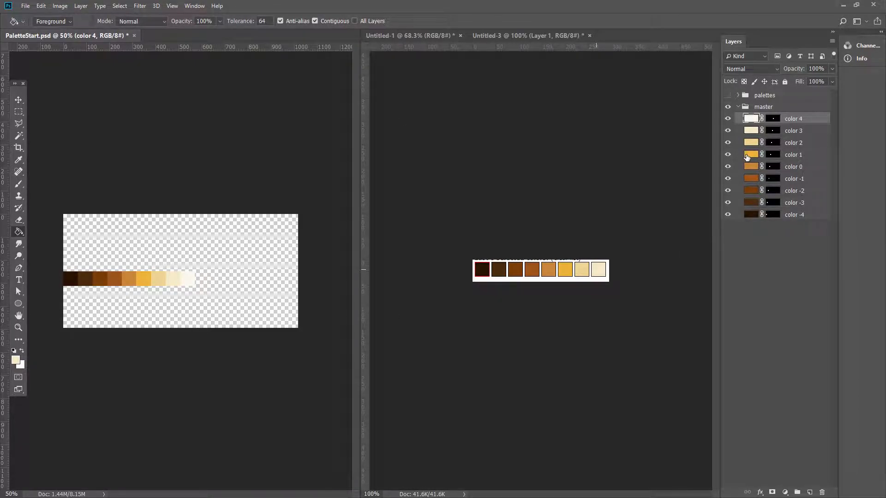
# Try shifting the color 1 layer's hue to -18 with Hue/Saturation.
pyautogui.click(814, 155)
pyautogui.hotkey('ctrl', 'u')
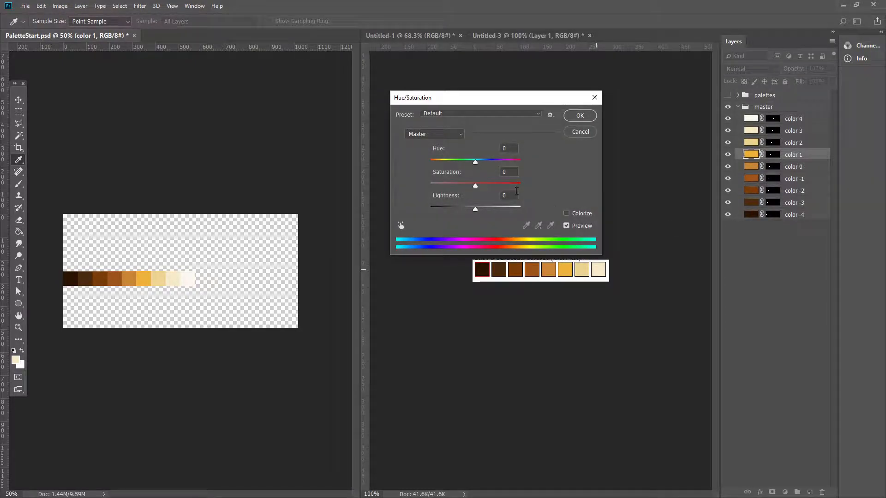
pyautogui.moveTo(477, 162)
pyautogui.mouseDown()
pyautogui.moveTo(487, 162)
pyautogui.moveTo(468, 164)
pyautogui.mouseUp()
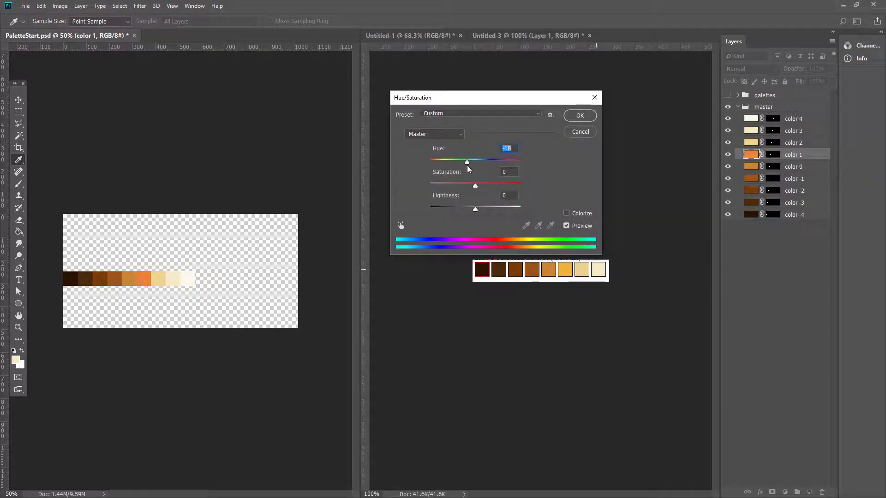
pyautogui.keyDown('alt'); pyautogui.click(580, 136); pyautogui.keyUp('alt')
pyautogui.click(580, 135)
pyautogui.press('g')
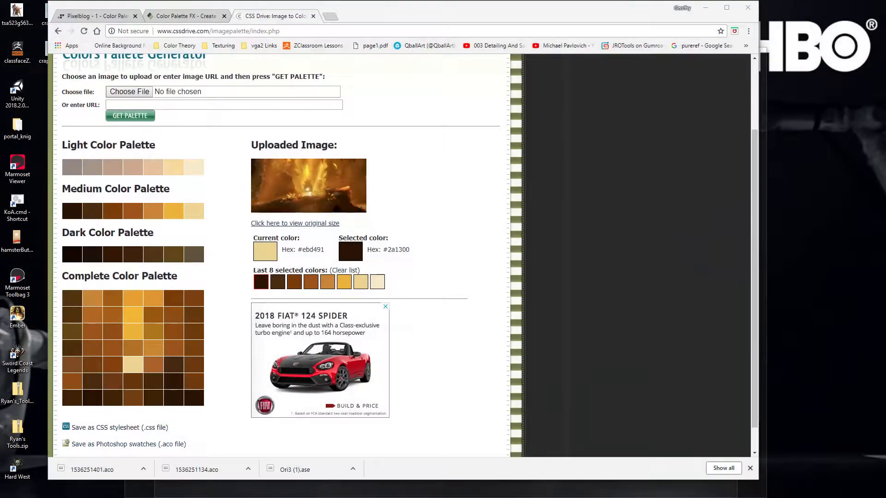
# Switch to the browser and examine how the Pixelblog color palettes article builds more ramps by shifting hues, then return to Photoshop.
pyautogui.hotkey('alt', 'Tab')
pyautogui.click(102, 15)
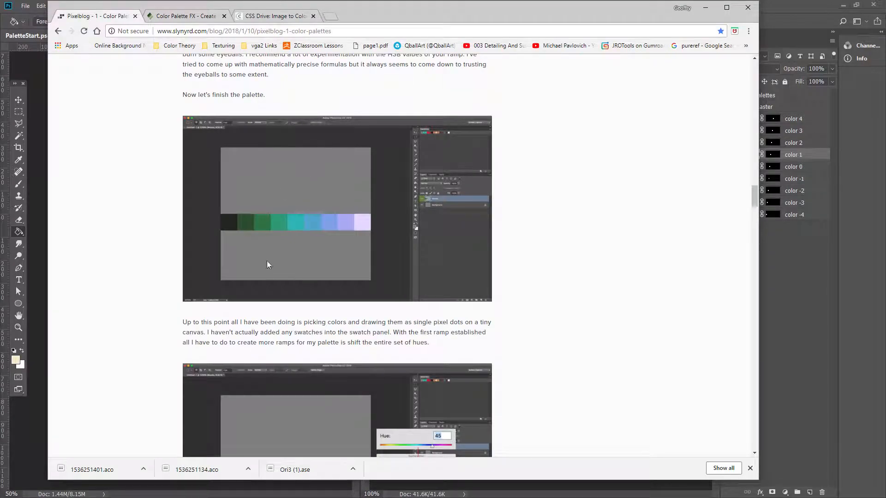
pyautogui.scroll(-5, 336, 248)
pyautogui.scroll(5, 316, 254)
pyautogui.scroll(-4, 278, 223)
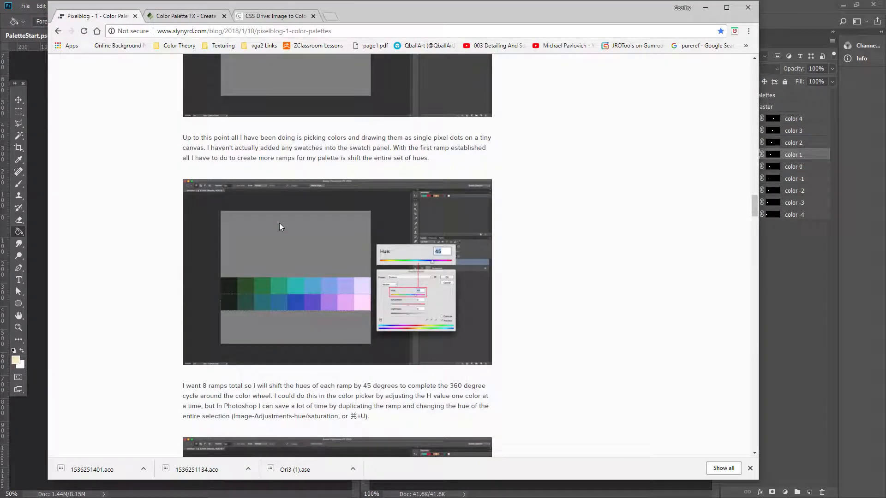
pyautogui.scroll(-3, 279, 222)
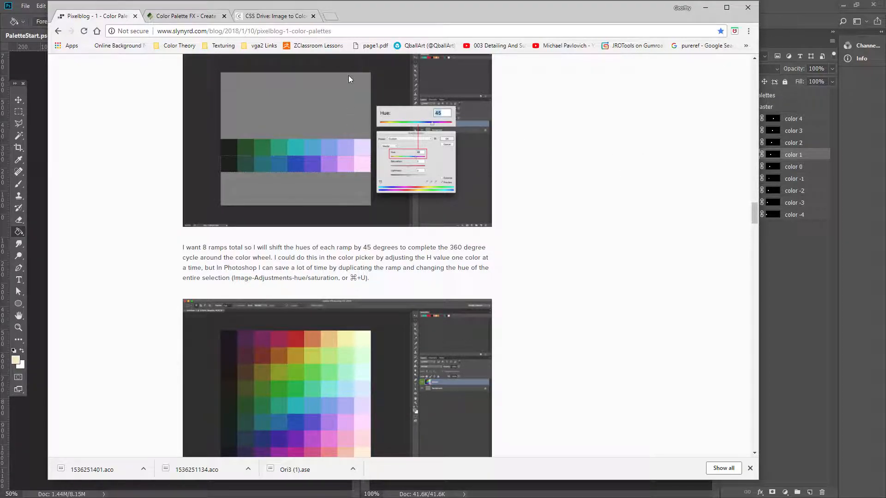
pyautogui.click(706, 8)
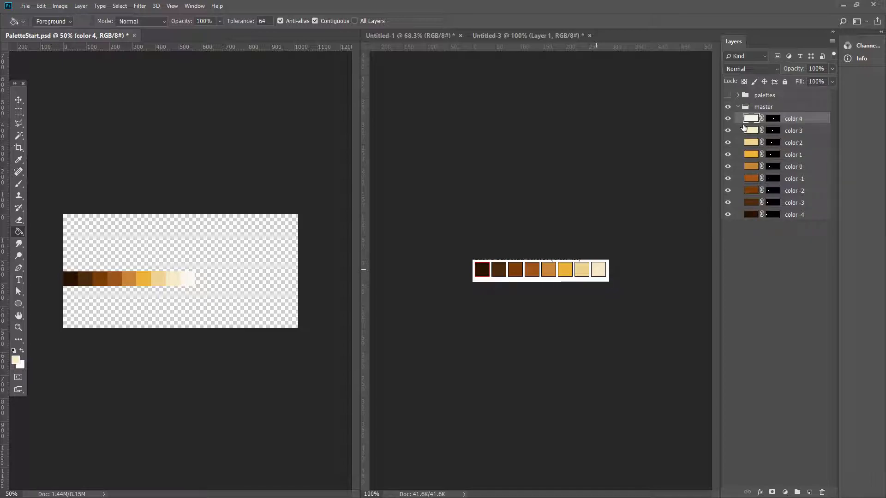
# Duplicate all nine color layers of the master group and merge the copies into a single ramp layer.
pyautogui.click(738, 107)
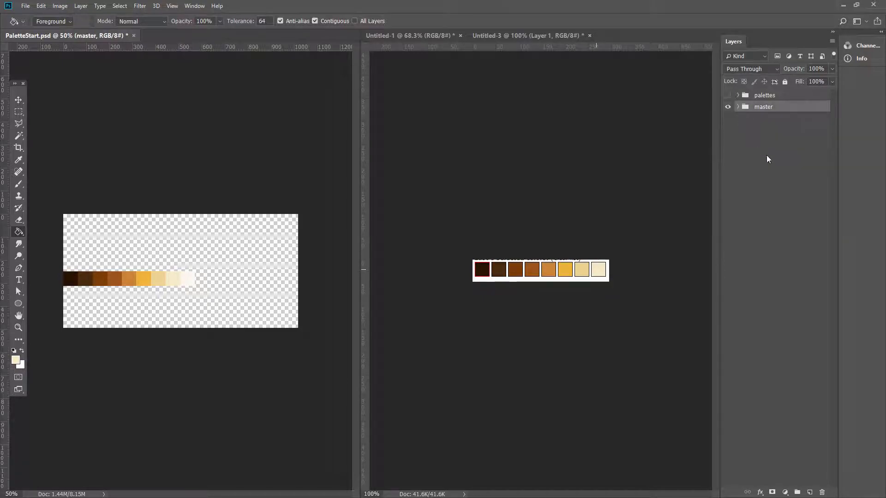
pyautogui.click(737, 107)
pyautogui.click(812, 121)
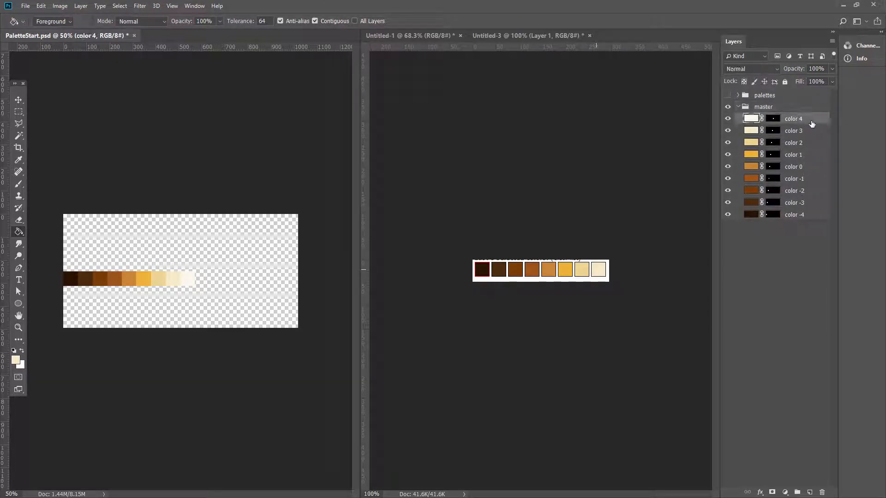
pyautogui.keyDown('shift'); pyautogui.click(801, 215); pyautogui.keyUp('shift')
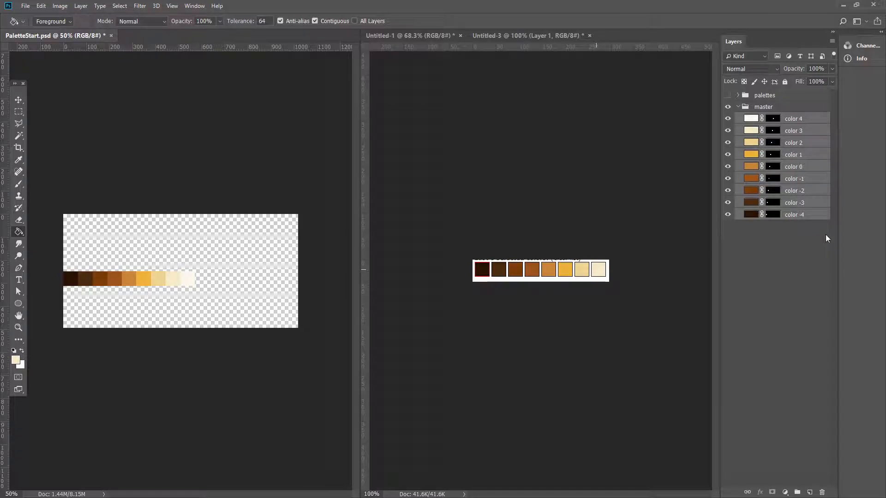
pyautogui.hotkey('ctrl', 'j')
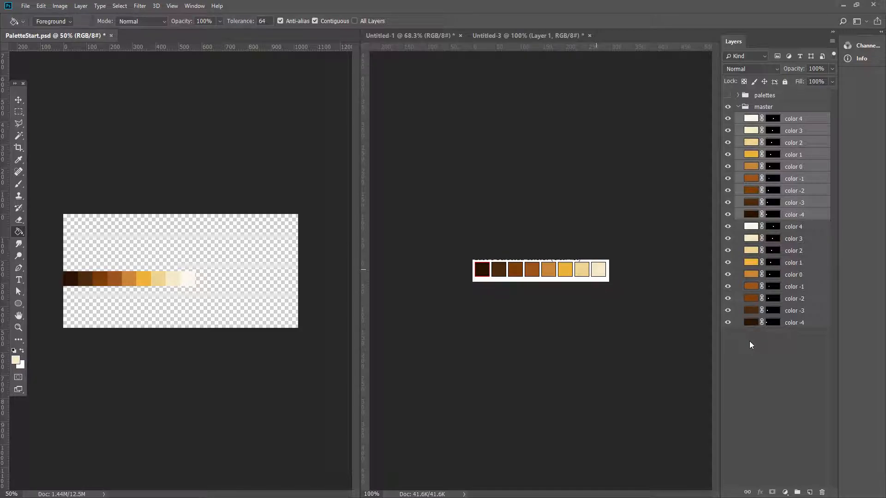
pyautogui.hotkey('ctrl', 'e')
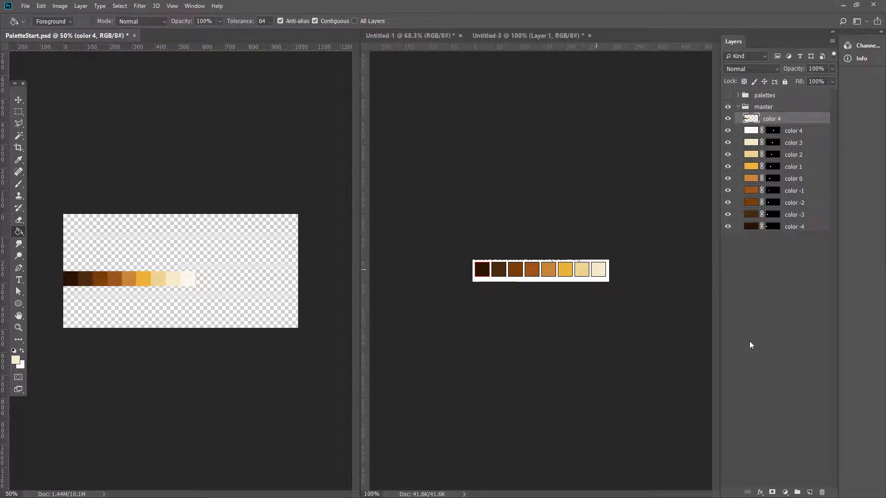
# Move the merged ramp layer out above the master group, then collapse and hide the master group.
pyautogui.moveTo(800, 119); pyautogui.dragTo(798, 102)
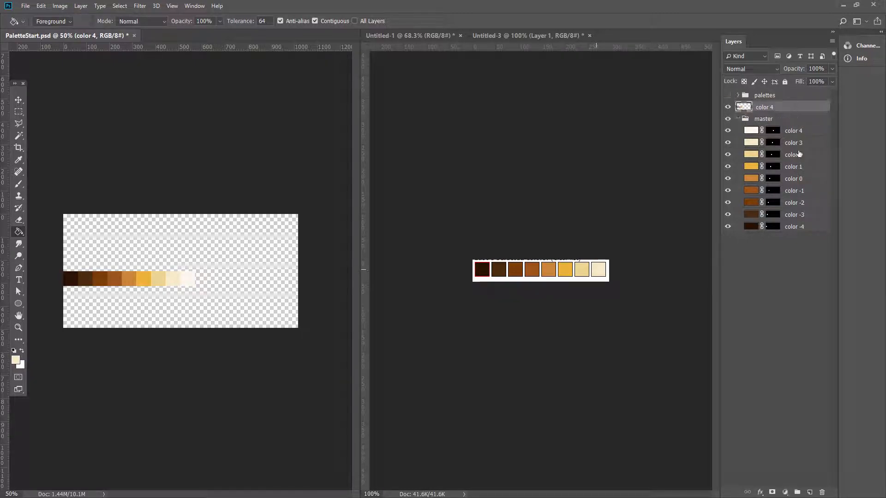
pyautogui.click(738, 119)
pyautogui.click(728, 120)
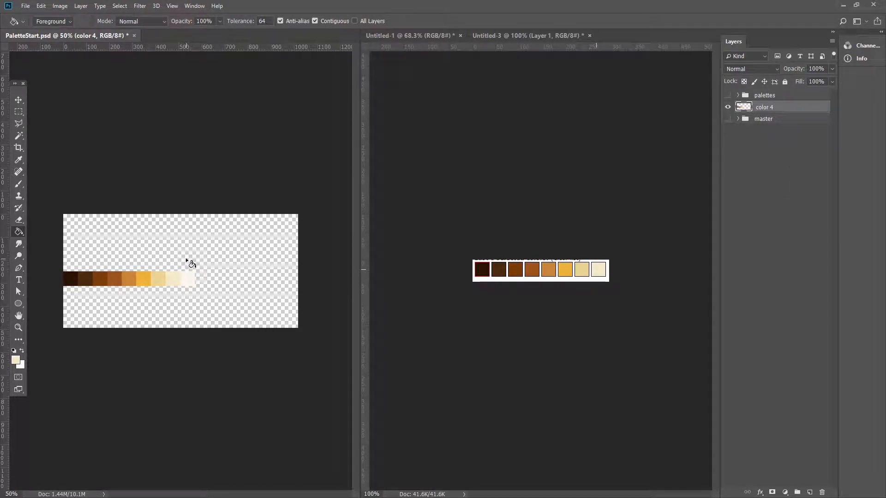
# Place a copy of the ramp directly below the original, beneath it in the layer stack, and rename the copy color 3.
pyautogui.press('v')
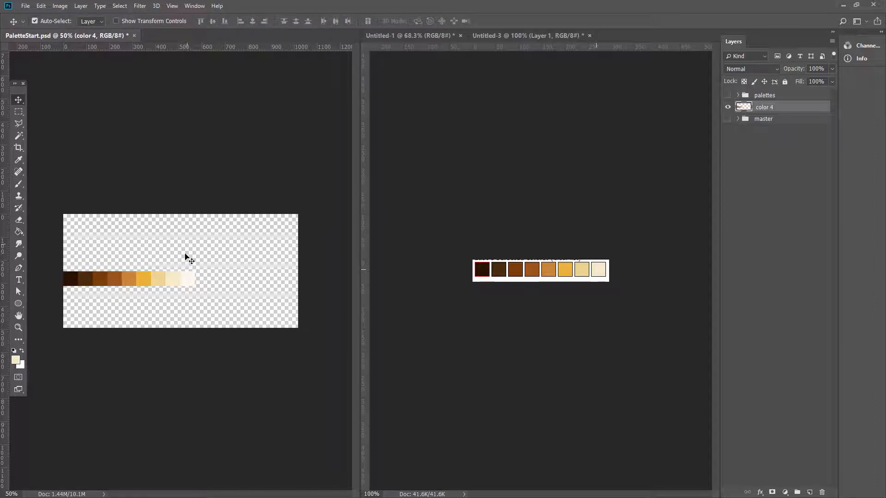
pyautogui.moveTo(174, 276); pyautogui.dragTo(150, 293)
pyautogui.hotkey('ctrl', 'z')
pyautogui.moveTo(777, 106); pyautogui.dragTo(777, 125)
pyautogui.doubleClick(772, 119)
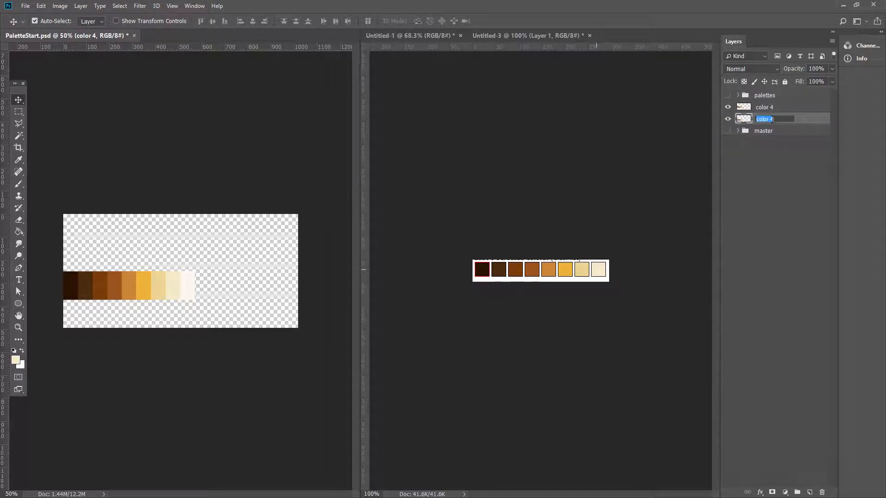
pyautogui.doubleClick(773, 120)
pyautogui.write('3')
pyautogui.press('Return')
# Shift the color 3 ramp's hue by 45 with Hue/Saturation.
pyautogui.hotkey('ctrl', 'u')
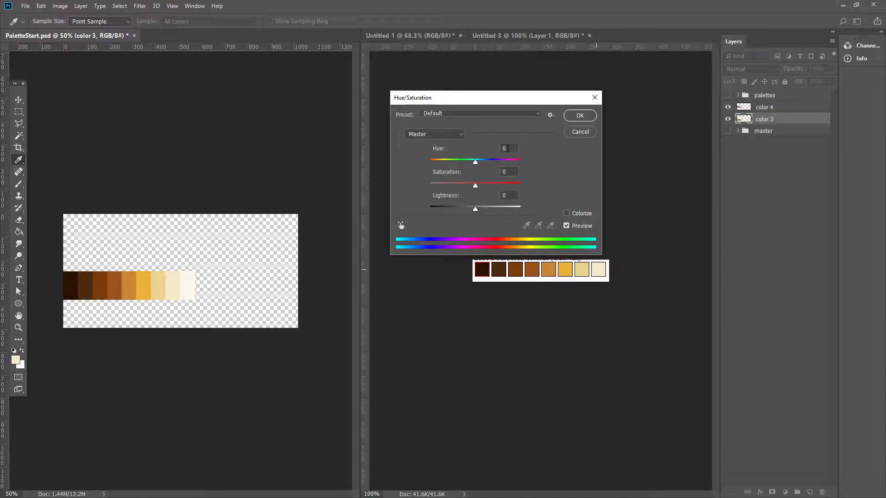
pyautogui.moveTo(507, 148); pyautogui.dragTo(485, 148)
pyautogui.write('45')
pyautogui.press('Return')
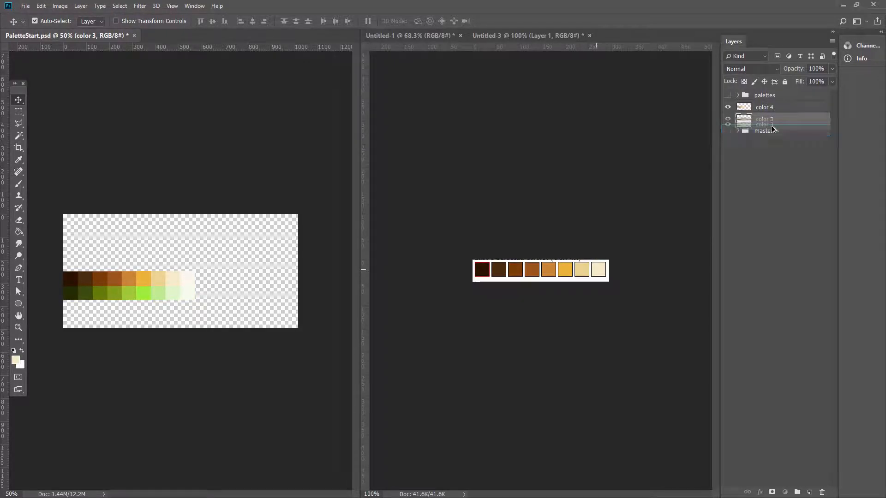
# Place a copy of the color 3 ramp directly below it, beneath it in the layer stack, and rename the copy color 2.
pyautogui.moveTo(774, 119); pyautogui.dragTo(774, 123)
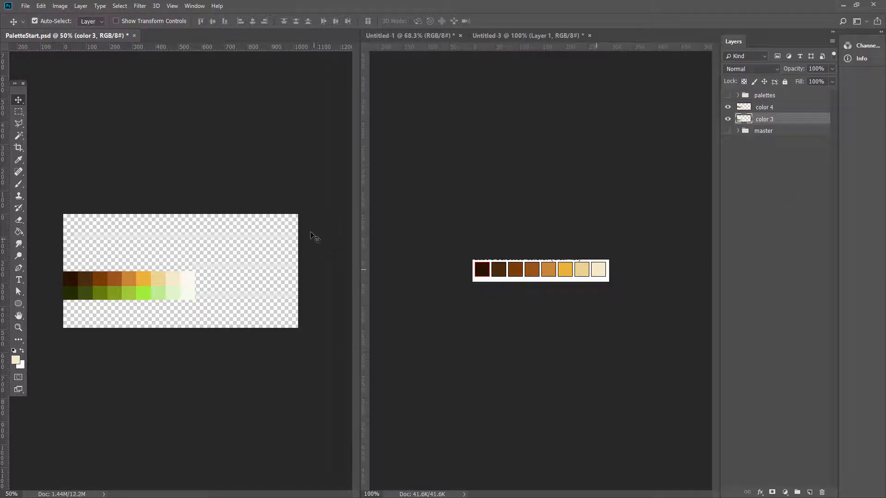
pyautogui.moveTo(164, 293); pyautogui.dragTo(163, 311)
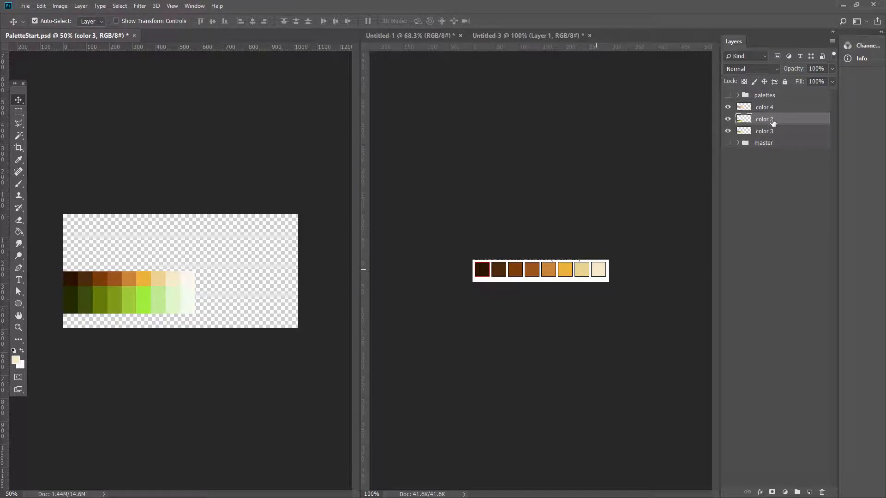
pyautogui.moveTo(772, 119); pyautogui.dragTo(770, 141)
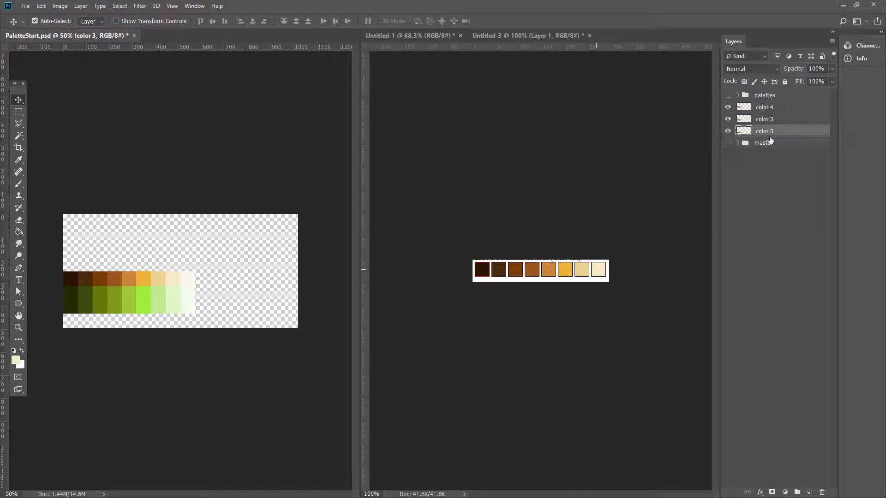
pyautogui.doubleClick(771, 133)
pyautogui.doubleClick(772, 132)
pyautogui.write('2')
pyautogui.press('Return')
# Shift the color 2 ramp's hue from yellow-green to pure green with Hue/Saturation.
pyautogui.hotkey('ctrl', 'u')
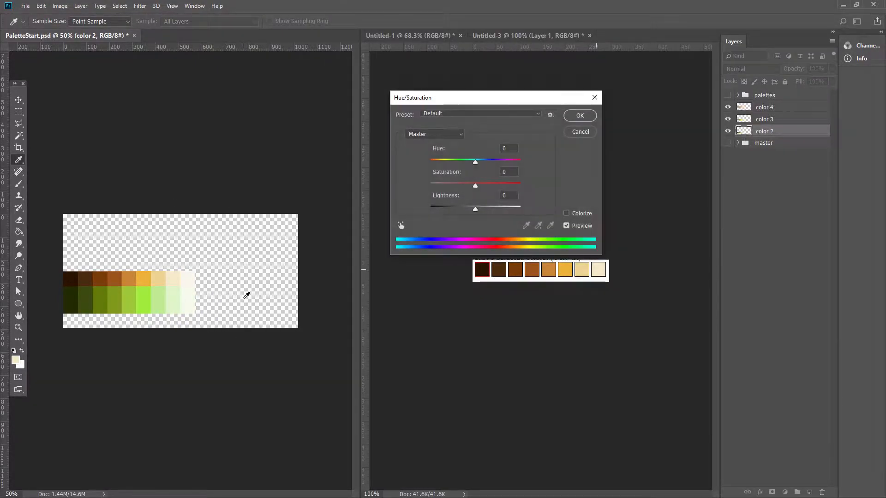
pyautogui.doubleClick(517, 147)
pyautogui.write('4')
pyautogui.write('0')
pyautogui.press('Return')
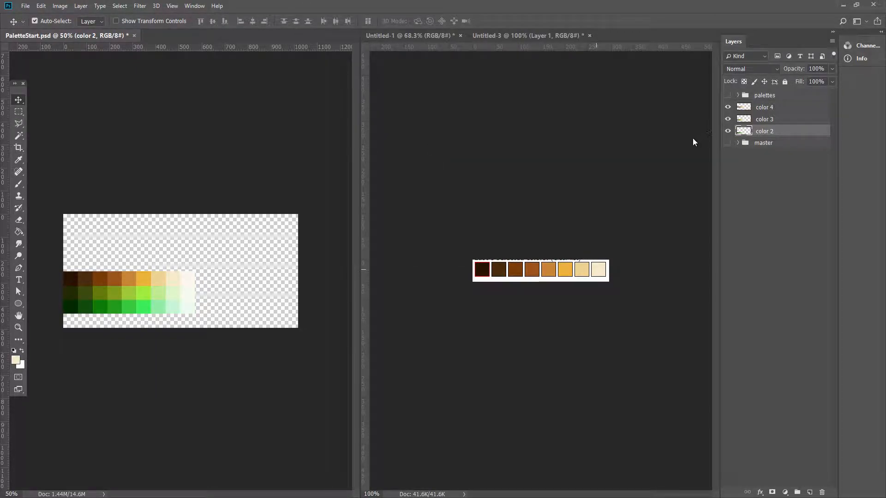
# Place a copy of the color 2 ramp in the canvas's bottom row, beneath it in the layer stack, and rename the copy color 1.
pyautogui.moveTo(138, 313); pyautogui.dragTo(157, 324)
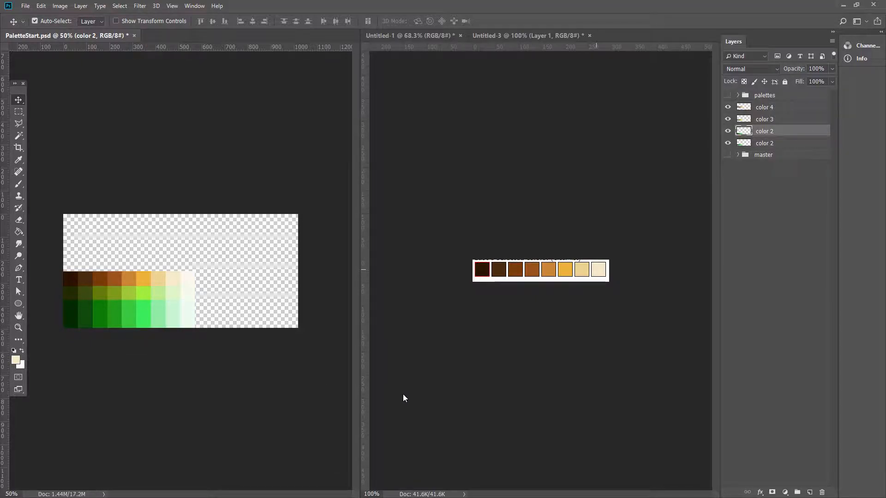
pyautogui.click(778, 144)
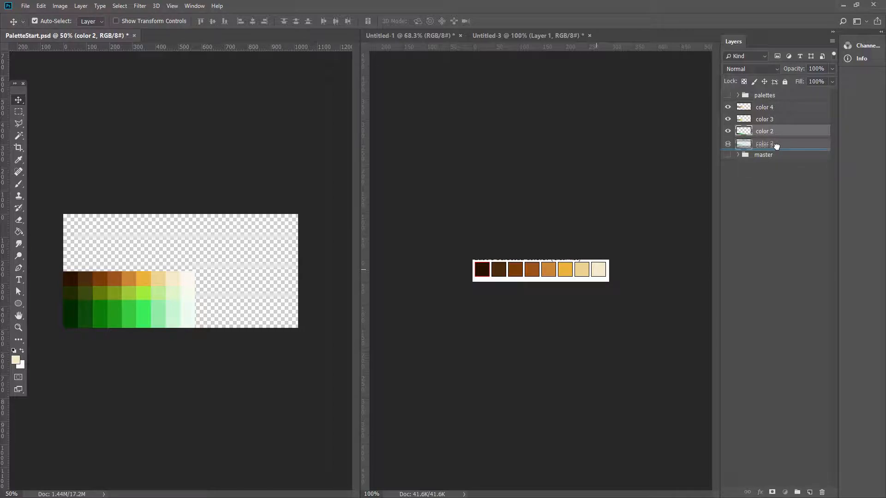
pyautogui.doubleClick(778, 144)
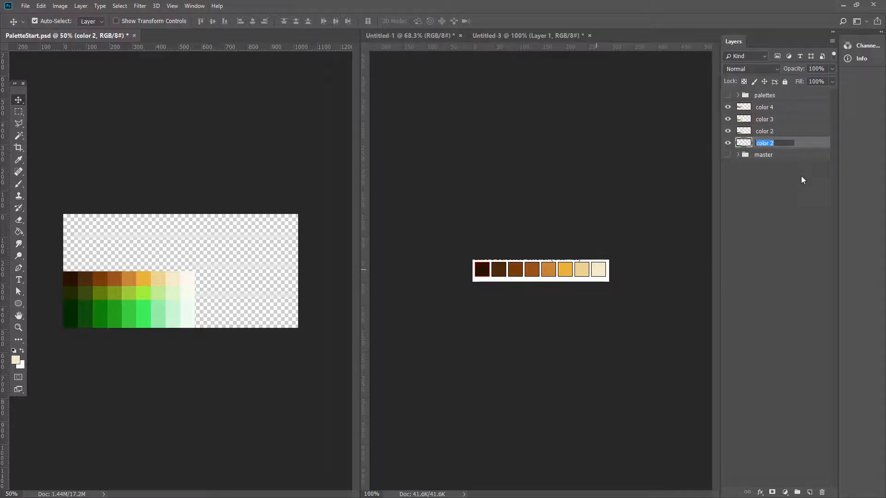
pyautogui.press('End')
pyautogui.press('BackSpace')
pyautogui.write('1')
pyautogui.press('Return')
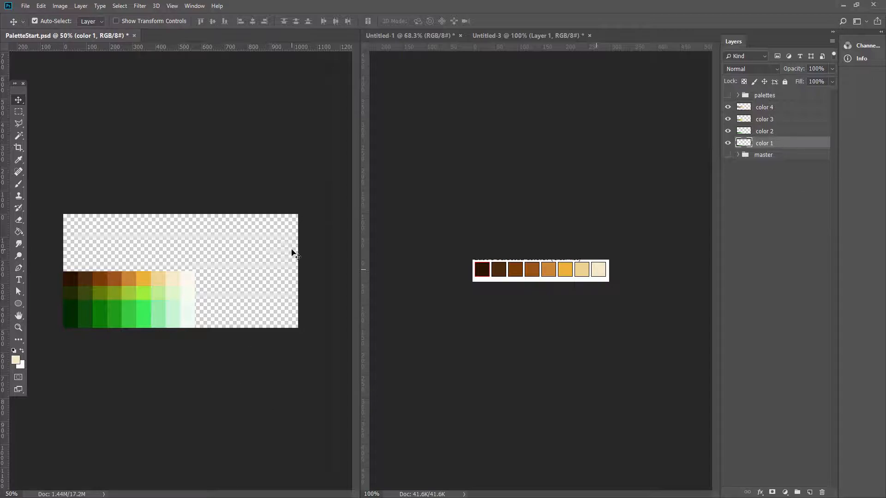
# Shift the color 1 ramp's hue by 45 with Hue/Saturation.
pyautogui.hotkey('ctrl', 'u')
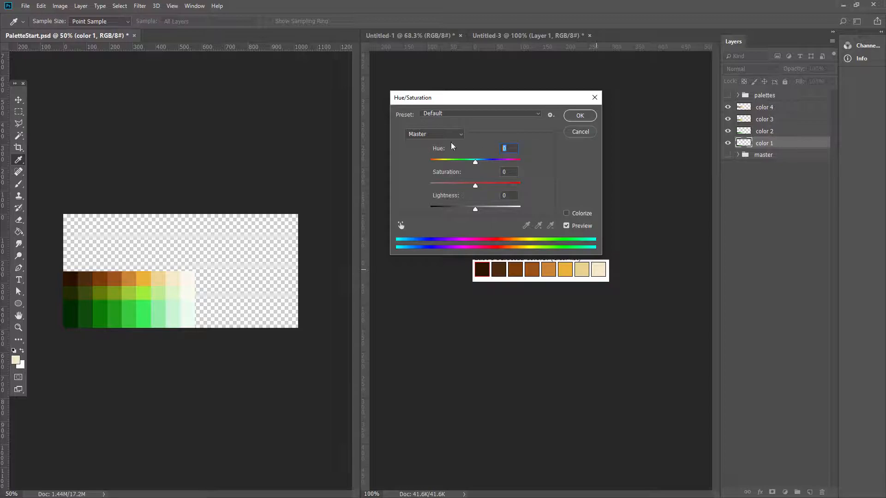
pyautogui.write('45')
pyautogui.press('Return')
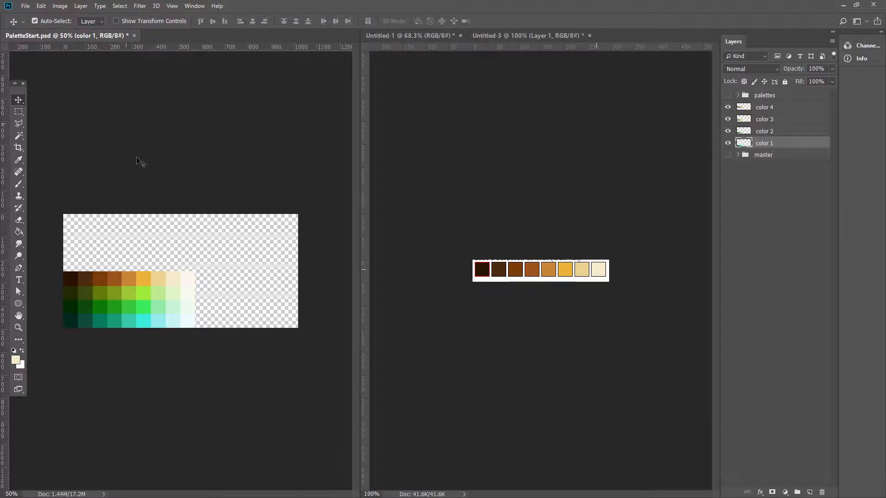
# Place a copy of the original color 4 ramp directly above it on the canvas and rename the copy color 5.
pyautogui.click(177, 282)
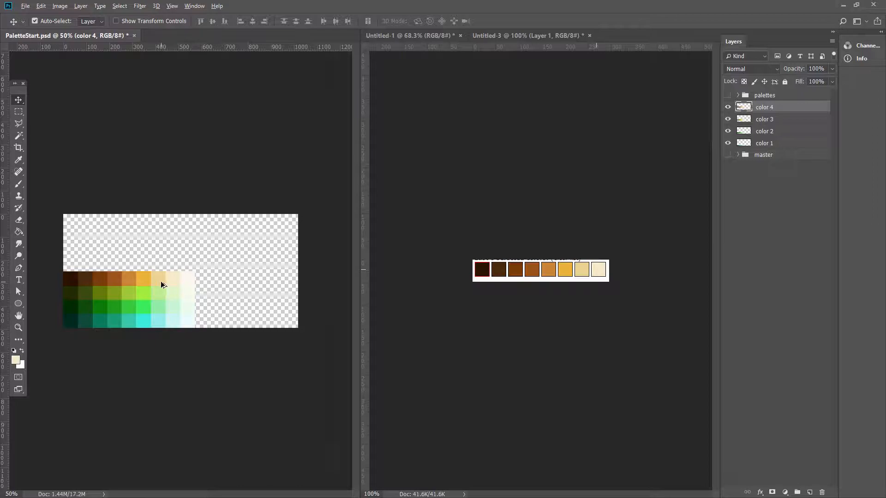
pyautogui.moveTo(162, 285)
pyautogui.mouseDown()
pyautogui.moveTo(160, 256)
pyautogui.moveTo(162, 270)
pyautogui.mouseUp()
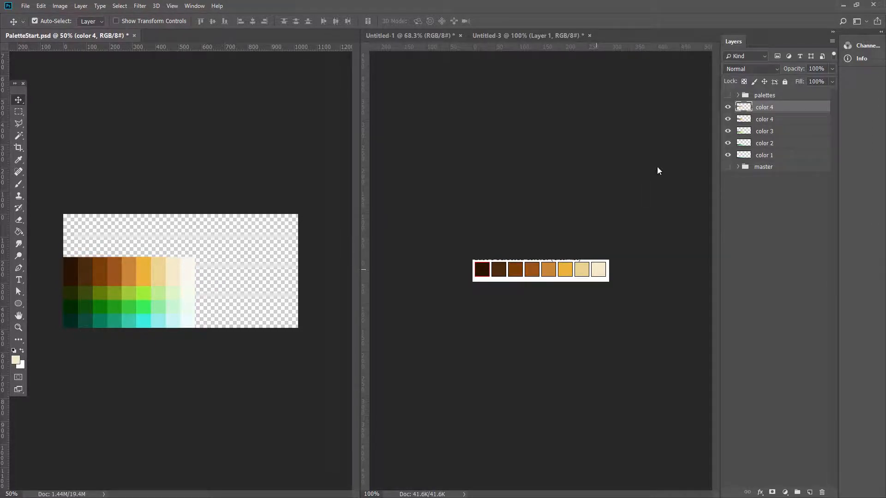
pyautogui.doubleClick(764, 107)
pyautogui.write('color 5')
pyautogui.press('Return')
# Shift the color 5 ramp's hue by -45 with Hue/Saturation and return to the Move tool.
pyautogui.press('ctrl')
pyautogui.hotkey('ctrl', 'u')
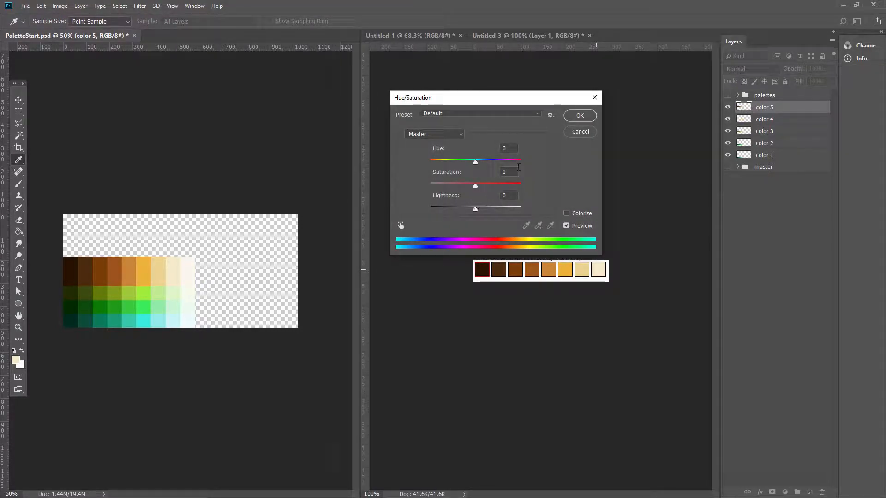
pyautogui.click(444, 149)
pyautogui.write('-45')
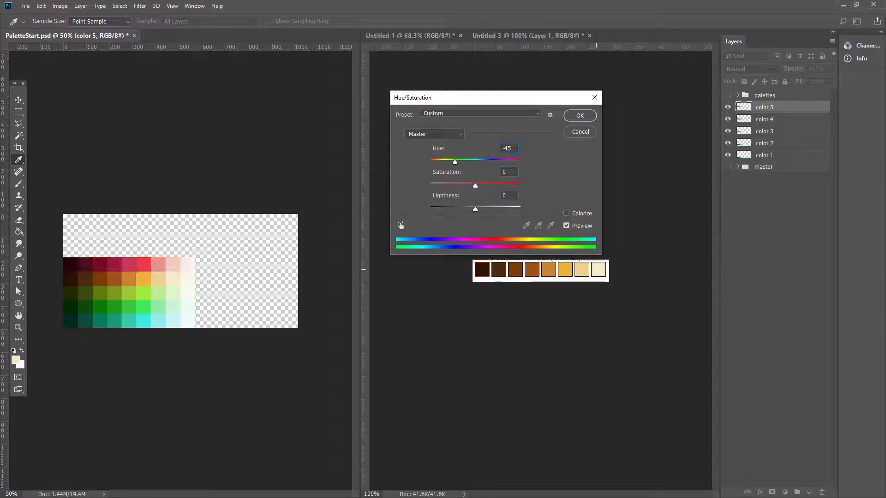
pyautogui.press('Return')
pyautogui.press('v')
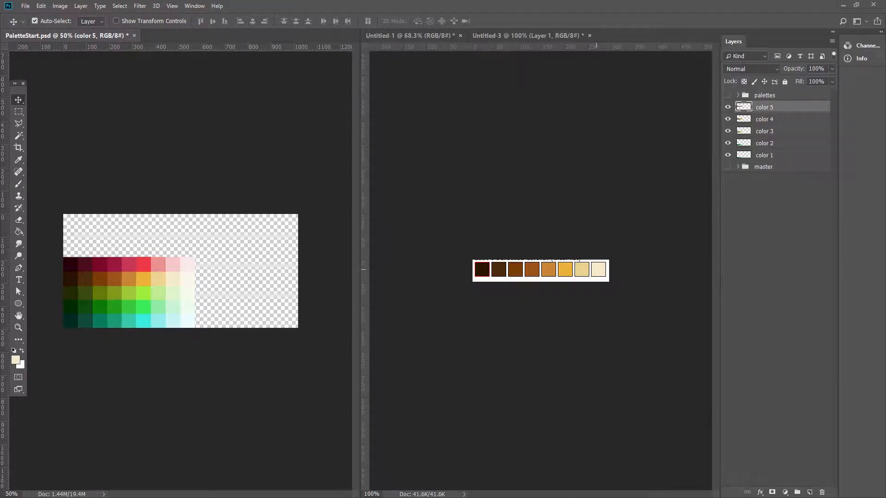
# Multiply 45 by 8 in the Calculator to check the hue steps, then close it and return to Photoshop.
pyautogui.moveTo(442, 127); pyautogui.dragTo(407, 124)
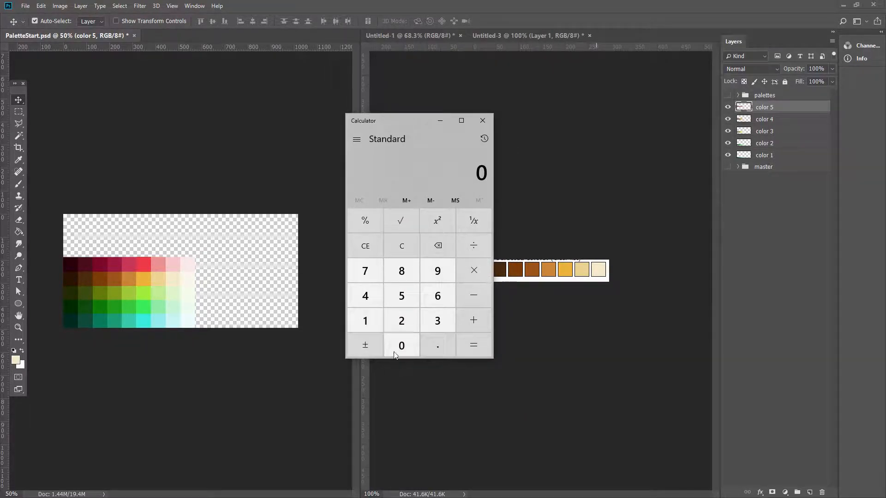
pyautogui.click(378, 295)
pyautogui.click(401, 297)
pyautogui.click(474, 270)
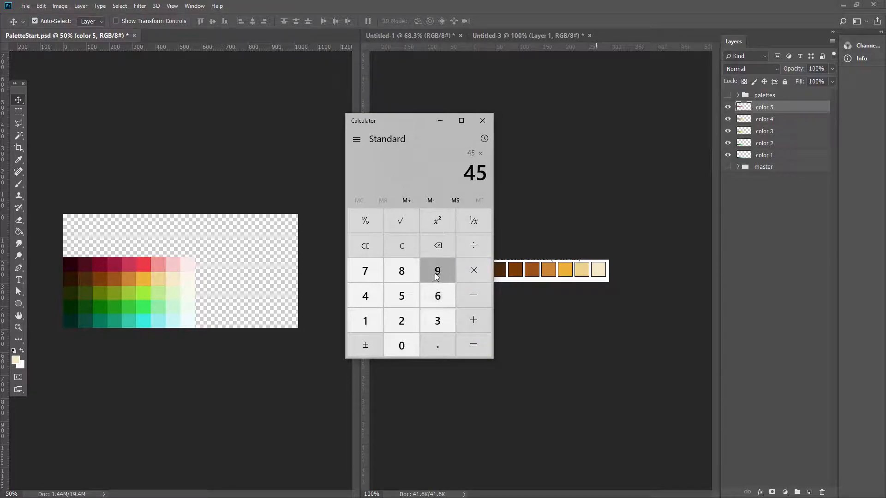
pyautogui.click(401, 272)
pyautogui.click(487, 355)
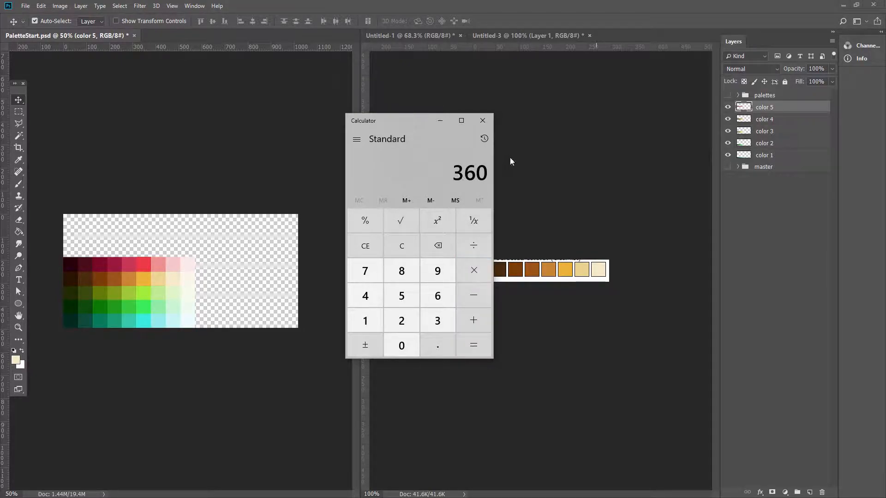
pyautogui.click(483, 121)
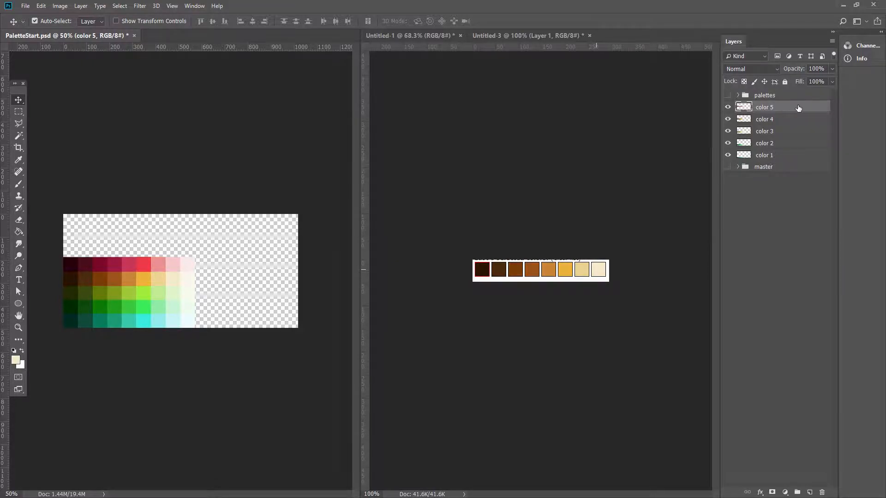
# Place a copy of the color 5 ramp directly above it on the canvas and rename the copy color 6.
pyautogui.keyDown('alt'); pyautogui.moveTo(799, 109); pyautogui.dragTo(788, 99); pyautogui.keyUp('alt')
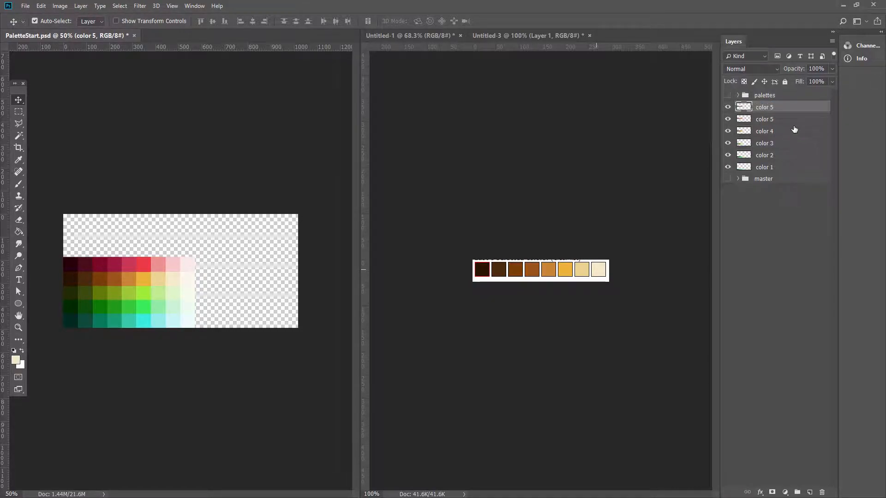
pyautogui.hotkey('ctrl', 'z')
pyautogui.moveTo(173, 265)
pyautogui.keyDown('ctrl'); pyautogui.keyDown('alt'); pyautogui.mouseDown()
pyautogui.moveTo(174, 246)
pyautogui.moveTo(174, 254)
pyautogui.mouseUp(); pyautogui.keyUp('alt'); pyautogui.keyUp('ctrl')
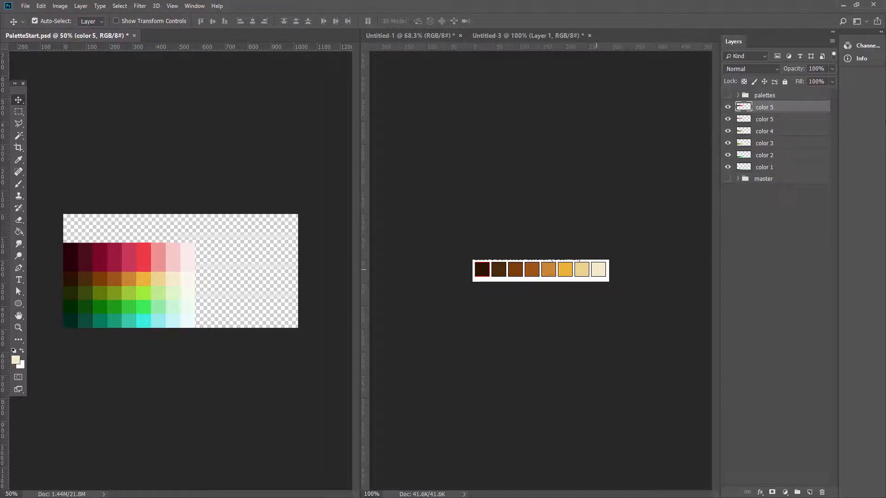
pyautogui.doubleClick(773, 107)
pyautogui.doubleClick(772, 107)
pyautogui.write('6')
pyautogui.press('Return')
# Shift the color 6 ramp's hue by -45 with Hue/Saturation.
pyautogui.hotkey('ctrl', 'u')
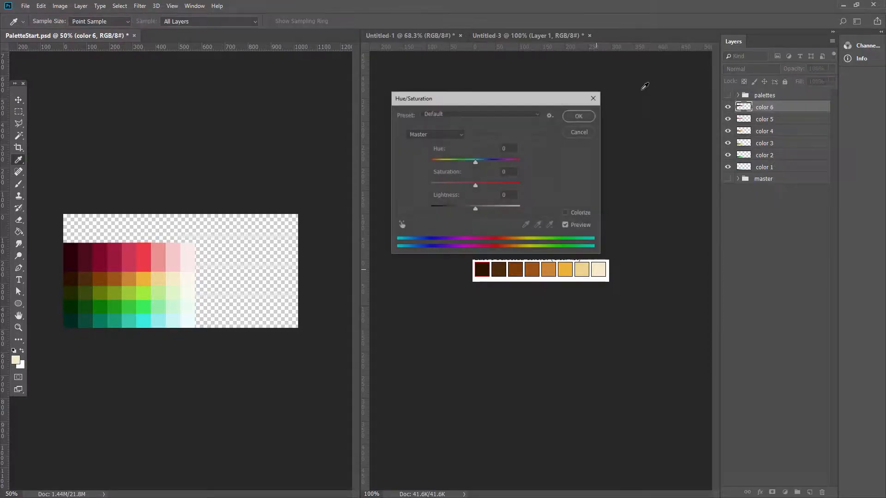
pyautogui.doubleClick(511, 147)
pyautogui.write('-45')
pyautogui.press('Return')
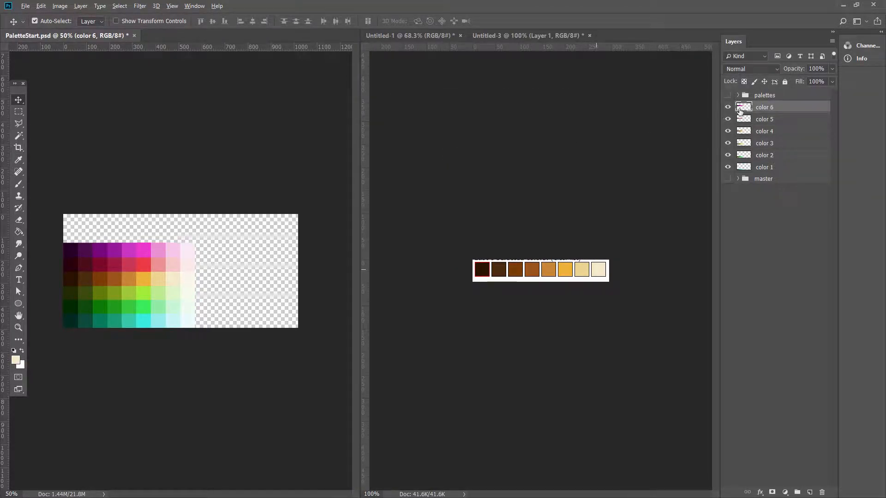
# Place a copy of the color 6 ramp directly above it on the canvas and rename the copy color 7.
pyautogui.moveTo(132, 253); pyautogui.dragTo(131, 241)
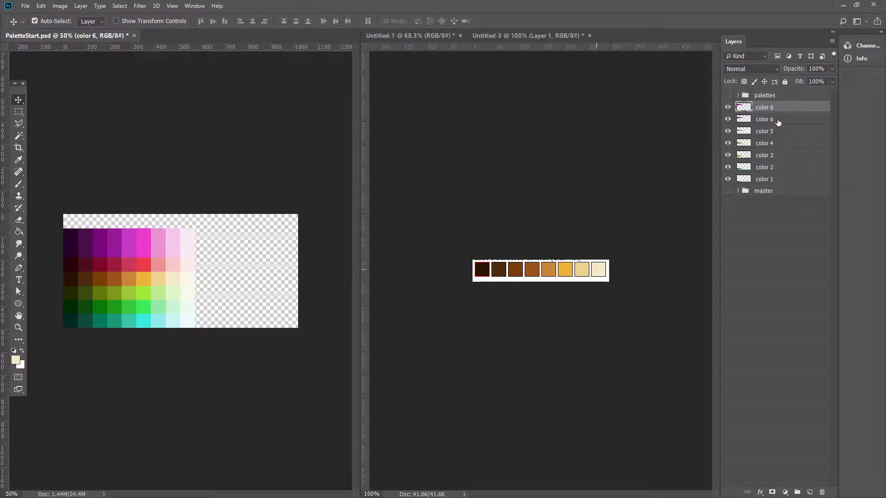
pyautogui.doubleClick(769, 109)
pyautogui.write('7')
pyautogui.press('Return')
# Shift the color 7 ramp's hue by -45 with Hue/Saturation.
pyautogui.hotkey('ctrl', 'u')
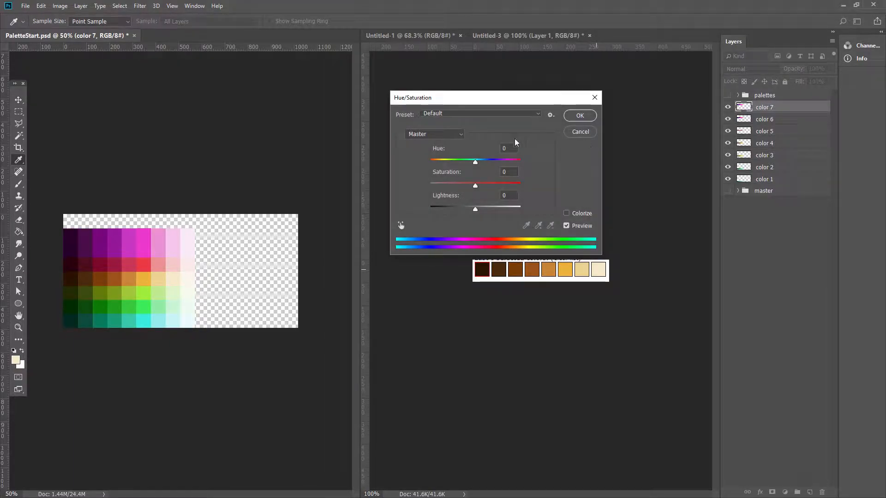
pyautogui.click(511, 147)
pyautogui.write('-45')
pyautogui.press('Return')
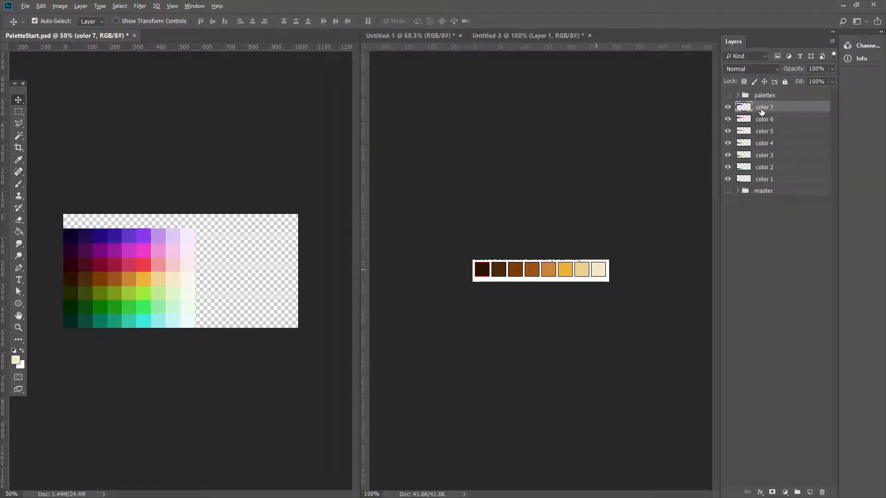
# Place a copy of the color 7 ramp directly above it, filling the canvas's empty top row.
pyautogui.moveTo(155, 237)
pyautogui.mouseDown()
pyautogui.moveTo(159, 214)
pyautogui.moveTo(147, 226)
pyautogui.mouseUp()
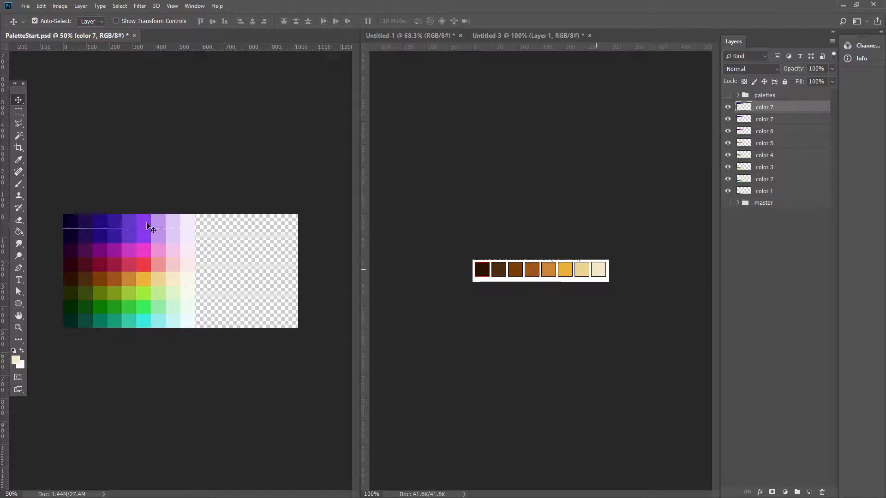
pyautogui.press('Up')
pyautogui.press('Down')
# Shift the top ramp copy's hue by -50 with Hue/Saturation.
pyautogui.hotkey('ctrl', 'u')
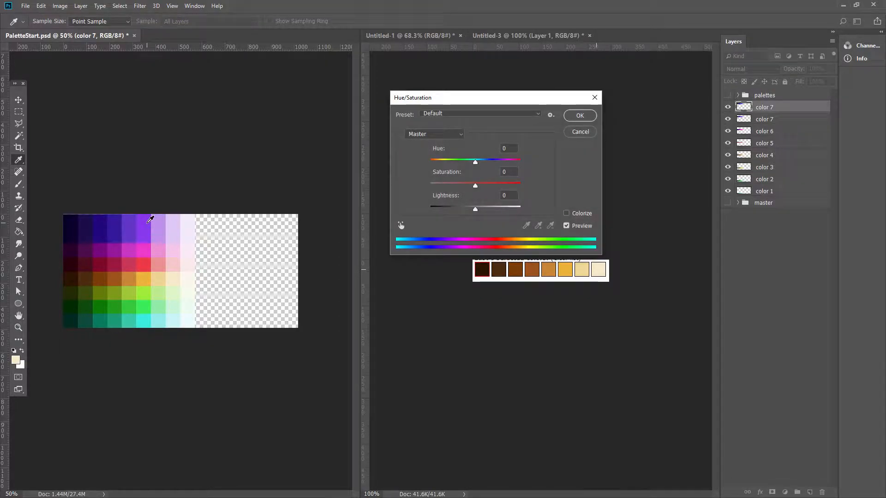
pyautogui.doubleClick(512, 149)
pyautogui.write('-50')
pyautogui.press('Return')
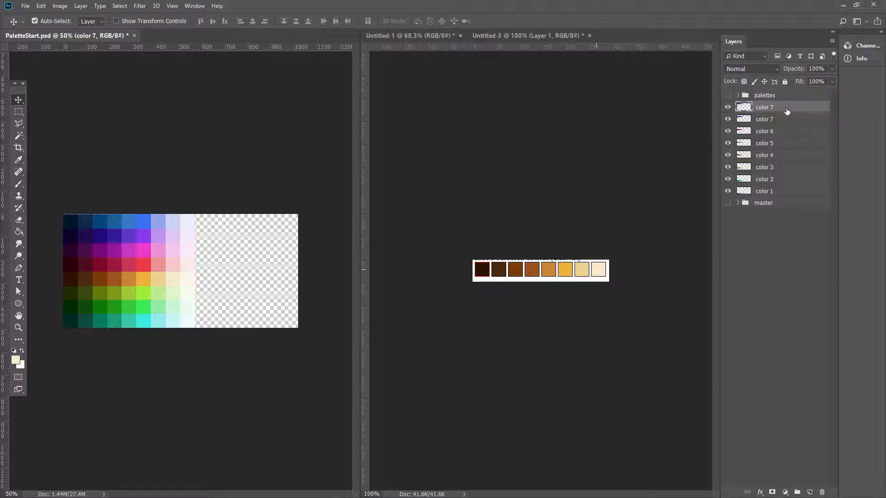
# Duplicate all the color ramp layers, from the top color 7 down to color 1, and merge the duplicates into one layer.
pyautogui.keyDown('shift'); pyautogui.click(780, 195); pyautogui.keyUp('shift')
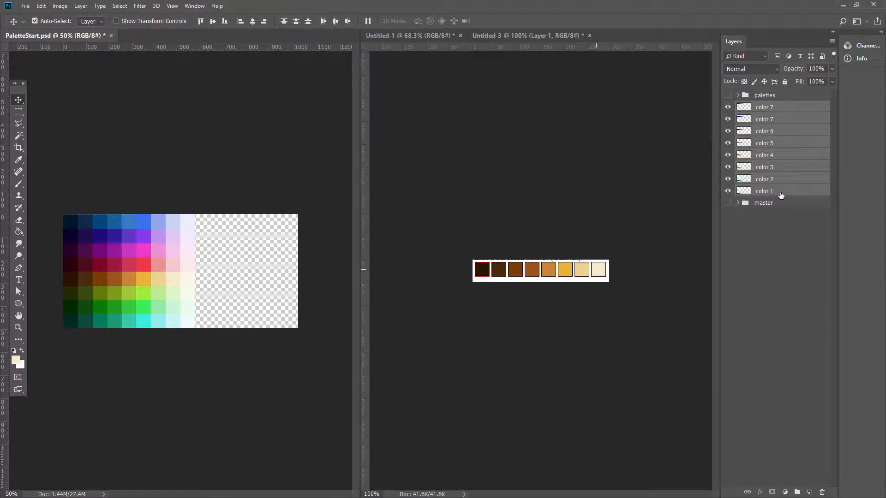
pyautogui.hotkey('ctrl', 'j')
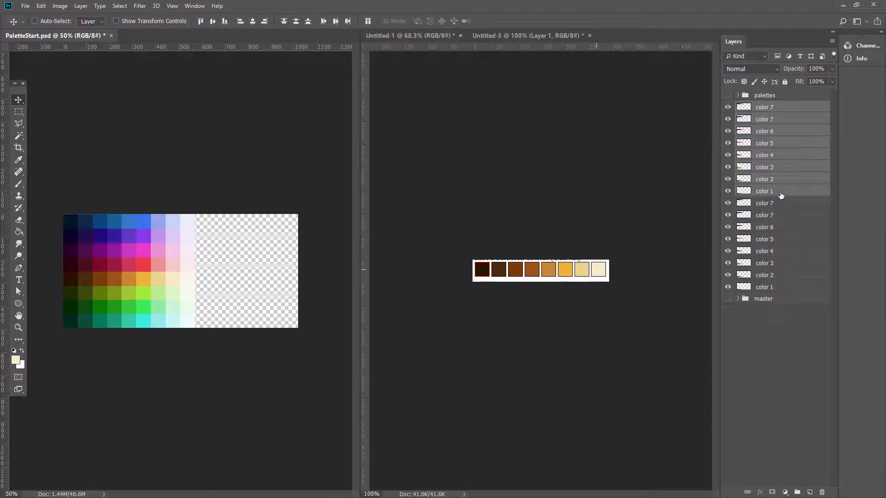
pyautogui.hotkey('ctrl', 'e')
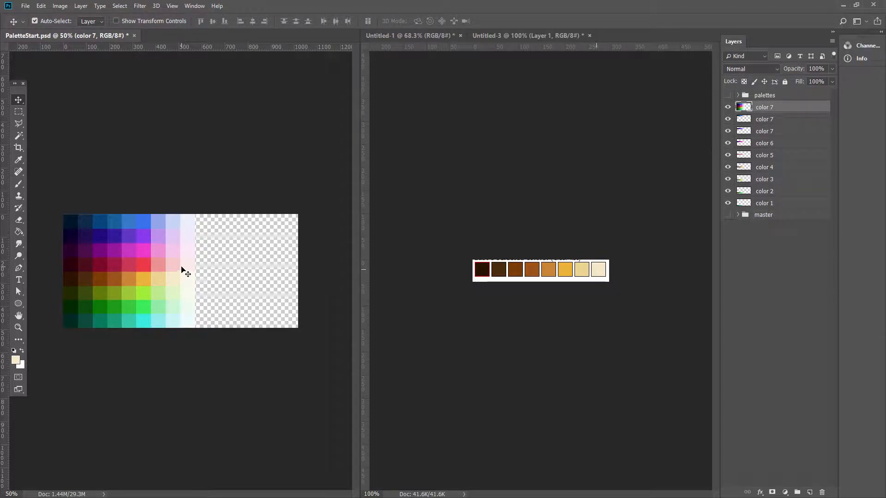
# Marquee-select the merged palette's columns except the darkest and lightest ones and copy them to a new layer.
pyautogui.press('m')
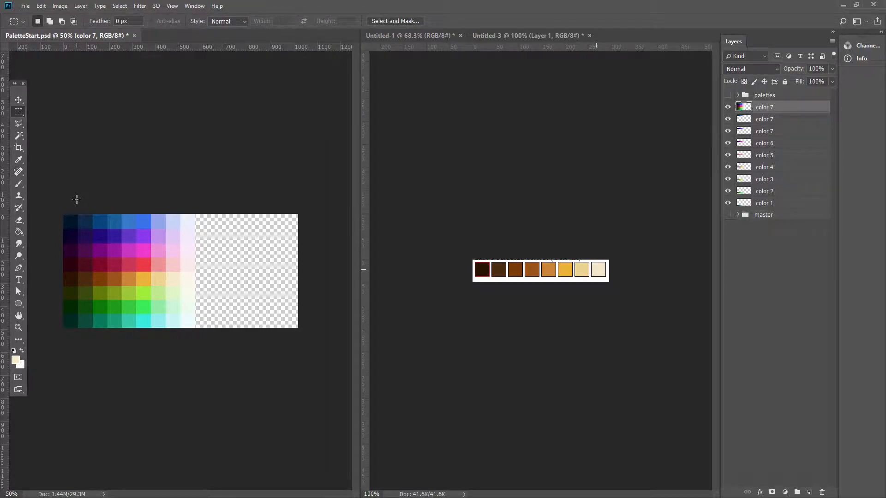
pyautogui.moveTo(79, 212); pyautogui.dragTo(180, 340)
pyautogui.hotkey('ctrl', 'j')
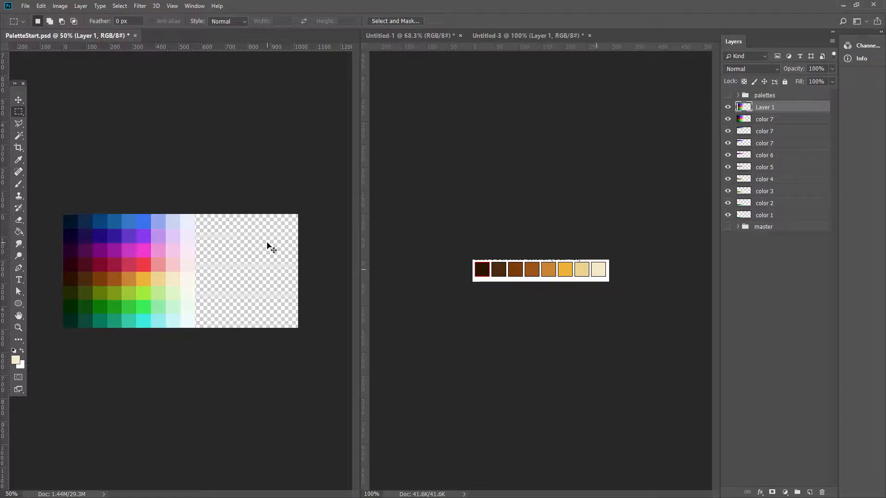
# Flip the copied columns horizontally and move them to X 795 px, filling the empty half of the canvas as a mirrored palette.
pyautogui.hotkey('ctrl', 't')
pyautogui.rightClick(154, 294)
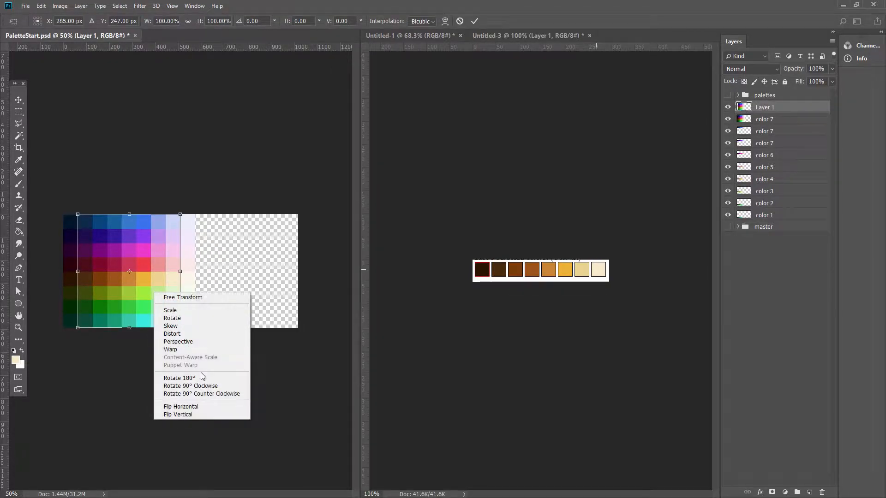
pyautogui.click(203, 408)
pyautogui.hotkey('shift', 'Right')
pyautogui.hotkey('shift', 'Right')
pyautogui.hotkey('shift', 'Right')
pyautogui.hotkey('shift', 'Right')
pyautogui.hotkey('shift', 'Right')
pyautogui.hotkey('shift', 'Right')
pyautogui.hotkey('shift', 'Right')
pyautogui.hotkey('shift', 'Right')
pyautogui.hotkey('shift', 'Right')
pyautogui.hotkey('shift', 'Right')
pyautogui.hotkey('shift', 'Right')
pyautogui.hotkey('shift', 'Right')
pyautogui.hotkey('shift', 'Right')
pyautogui.hotkey('shift', 'Right')
pyautogui.hotkey('shift', 'Right')
pyautogui.hotkey('shift', 'Right')
pyautogui.hotkey('shift', 'Right')
pyautogui.hotkey('shift', 'Right')
pyautogui.hotkey('shift', 'Right')
pyautogui.hotkey('shift', 'Right')
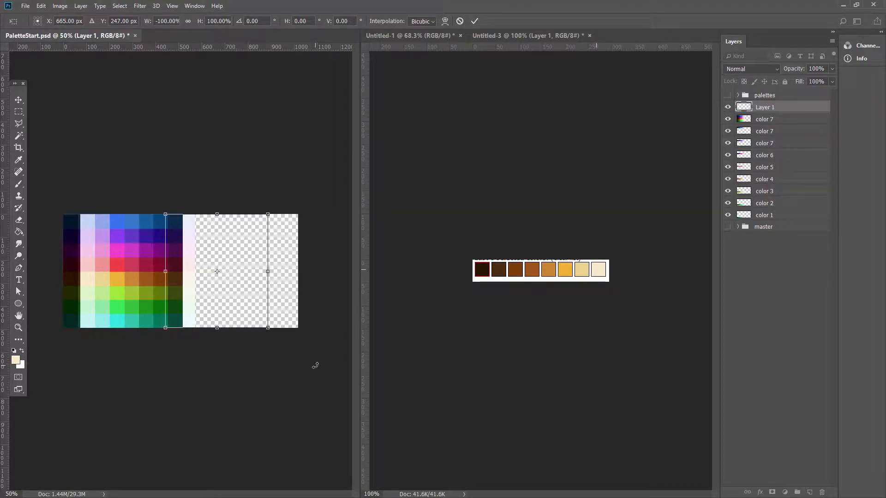
pyautogui.hotkey('shift', 'Right')
pyautogui.hotkey('shift', 'Right')
pyautogui.hotkey('shift', 'Right')
pyautogui.hotkey('shift', 'Right')
pyautogui.hotkey('shift', 'Right')
pyautogui.hotkey('shift', 'Right')
pyautogui.hotkey('shift', 'Right')
pyautogui.hotkey('shift', 'Right')
pyautogui.hotkey('shift', 'Right')
pyautogui.hotkey('shift', 'Right')
pyautogui.hotkey('shift', 'Right')
pyautogui.hotkey('shift', 'Right')
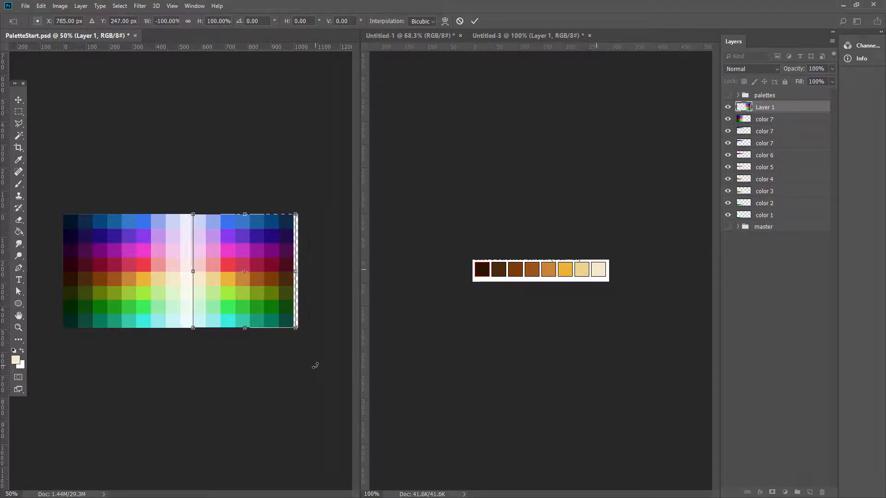
pyautogui.hotkey('shift', 'Right')
pyautogui.hotkey('shift', 'Right')
pyautogui.hotkey('shift', 'Right')
pyautogui.hotkey('shift', 'Left')
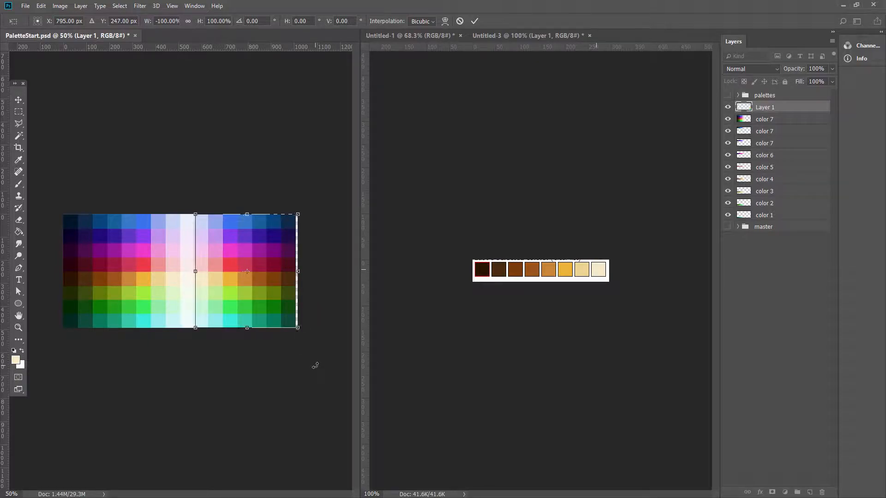
pyautogui.press('Return')
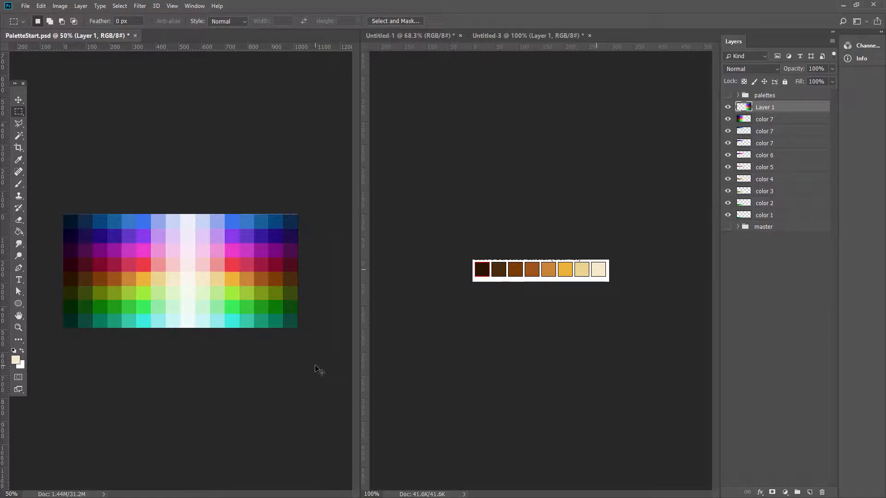
# Desaturate the mirrored half on Layer 1 with Hue/Saturation, setting Saturation to -65, and return to the Marquee tool.
pyautogui.hotkey('ctrl', 'u')
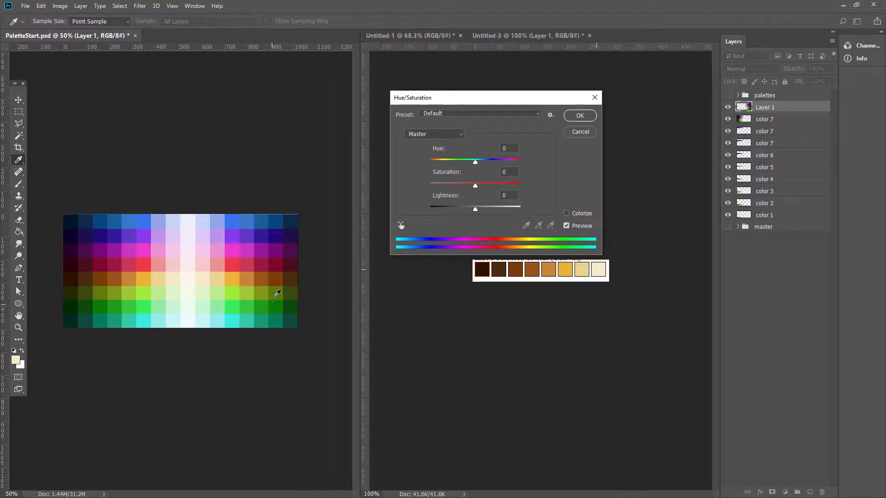
pyautogui.write('75')
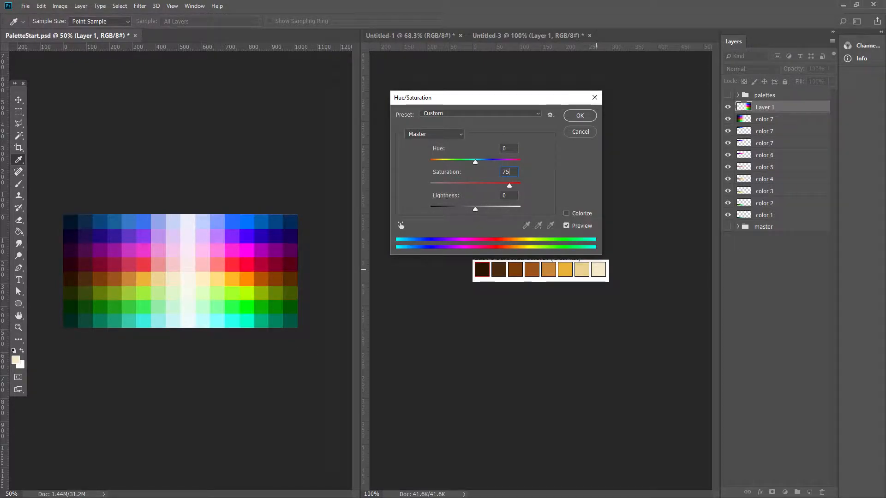
pyautogui.press('BackSpace')
pyautogui.press('BackSpace')
pyautogui.write('-')
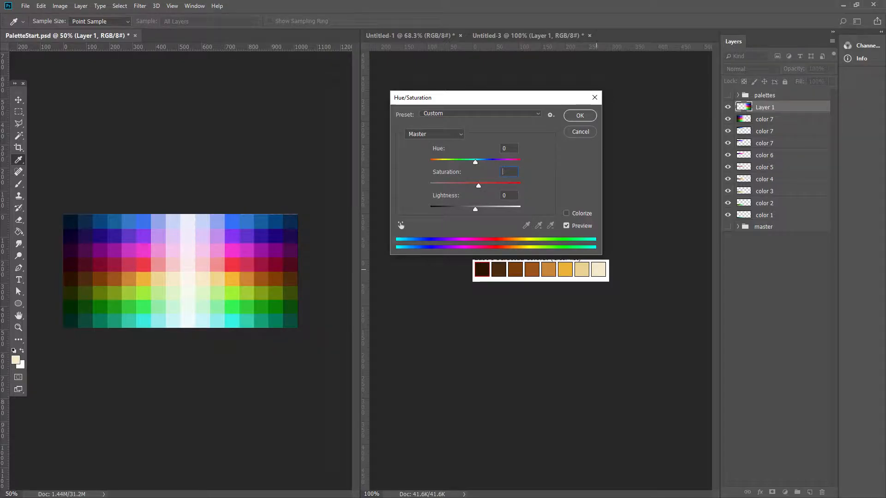
pyautogui.write('75')
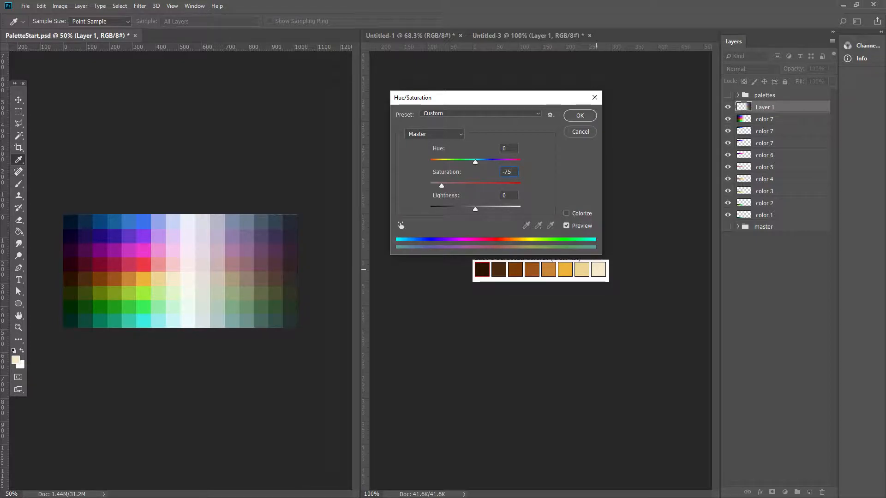
pyautogui.press('BackSpace')
pyautogui.press('BackSpace')
pyautogui.write('65')
pyautogui.press('Return')
pyautogui.press('m')
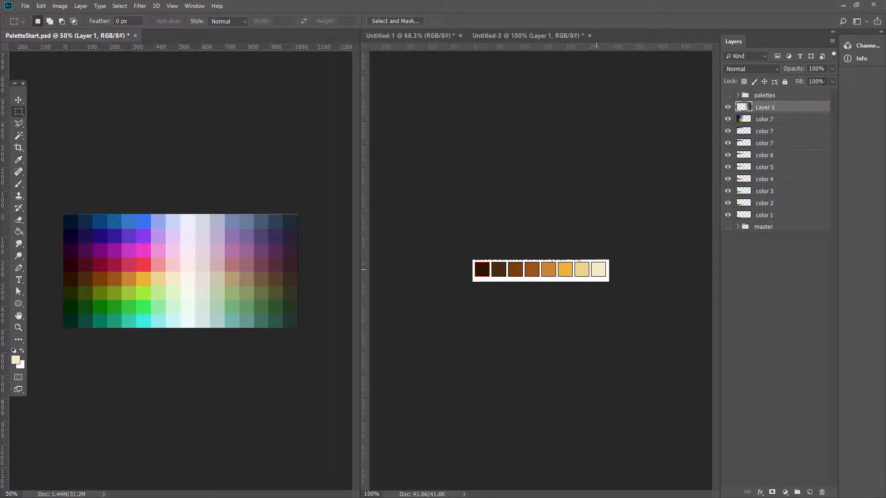
# Merge Layer 1 with the full-ramp color 7 layer below it and group the individual color ramp layers.
pyautogui.keyDown('shift'); pyautogui.click(766, 120); pyautogui.keyUp('shift')
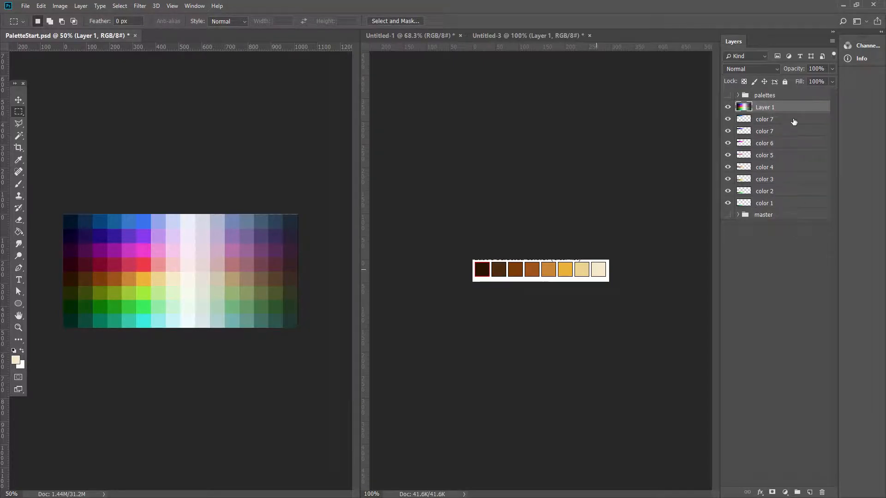
pyautogui.hotkey('ctrl', 'e')
pyautogui.keyDown('shift'); pyautogui.click(768, 203); pyautogui.keyUp('shift')
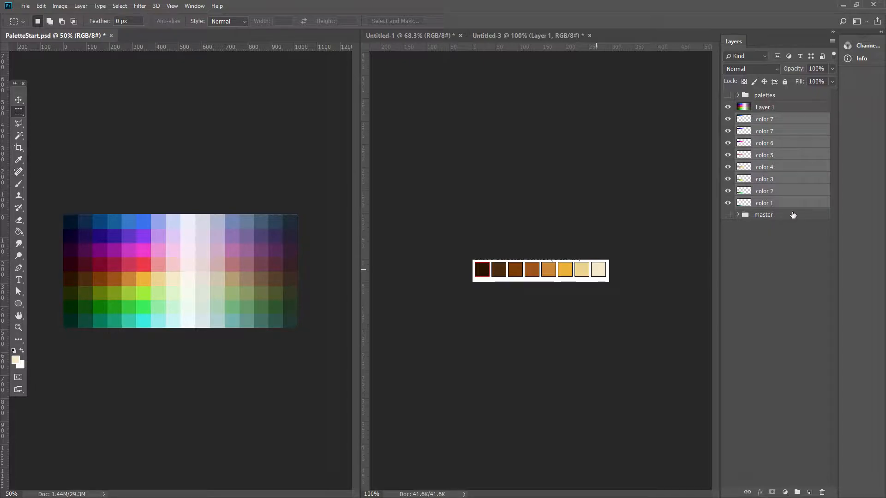
pyautogui.hotkey('ctrl', 'g')
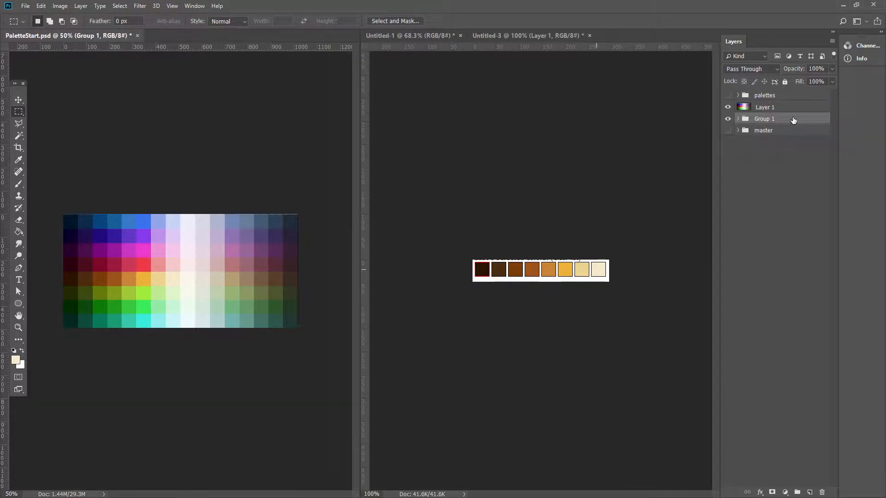
# Move Layer 1 into the palettes group below Ori 1 palette, and show the group and its Palette 1 layer.
pyautogui.click(737, 95)
pyautogui.moveTo(765, 131); pyautogui.dragTo(774, 125)
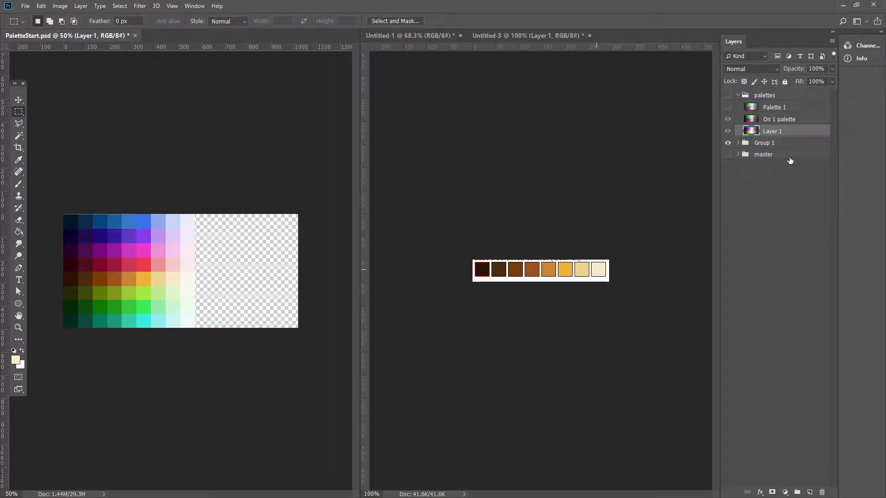
pyautogui.click(728, 107)
pyautogui.click(728, 95)
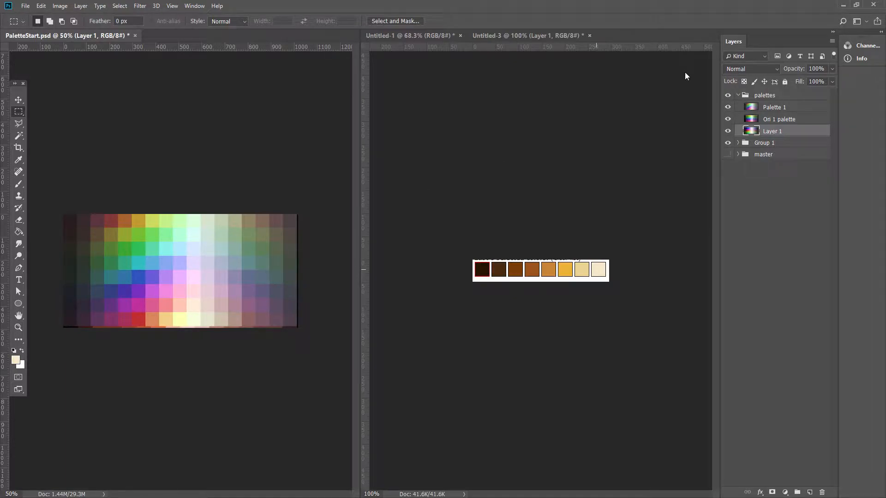
# Select the Ori 1 palette layer and hide Palette 1 above it, leaving Ori 1 palette shown.
pyautogui.click(772, 120)
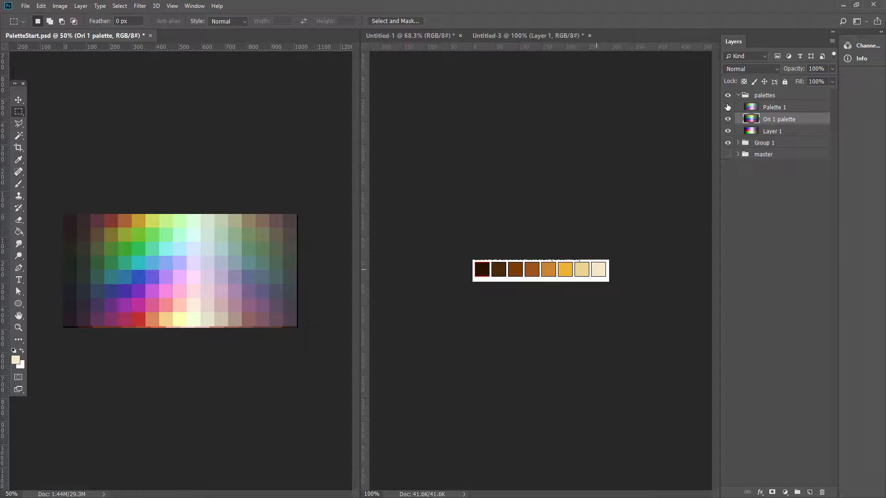
pyautogui.click(727, 120)
pyautogui.click(728, 120)
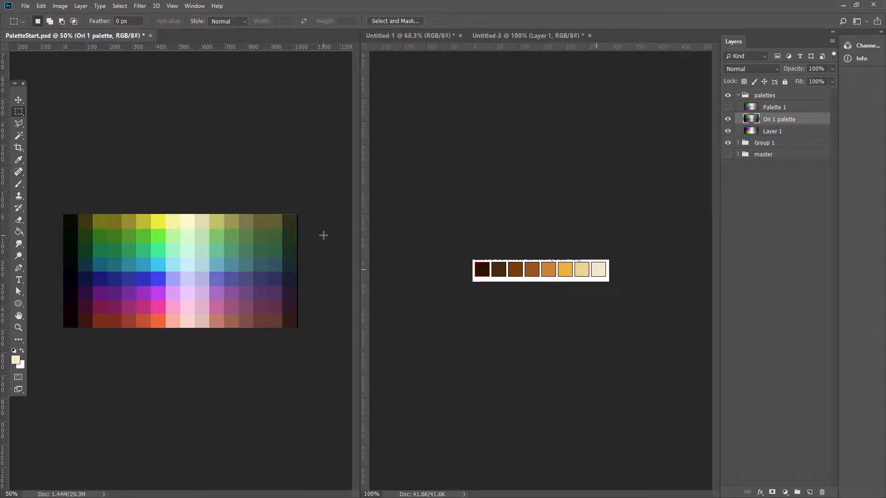
# Open the recent file Ori1a.png.
pyautogui.click(23, 5)
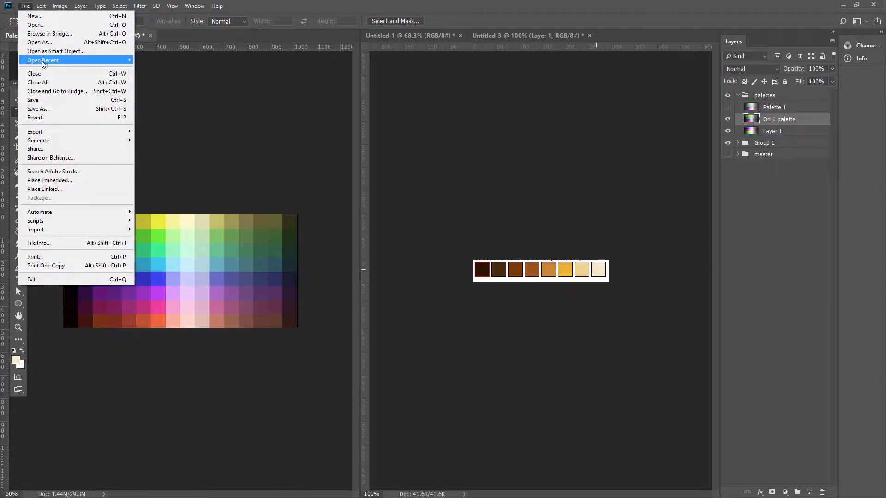
pyautogui.moveTo(43, 61)
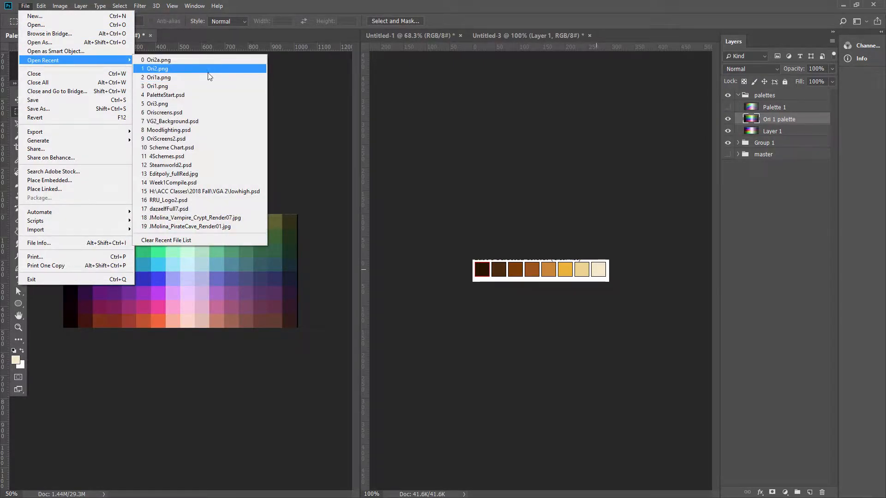
pyautogui.click(167, 77)
# Open the recent file Ori2a.png and dock it in the other document pane, beside Ori1a.png.
pyautogui.click(25, 6)
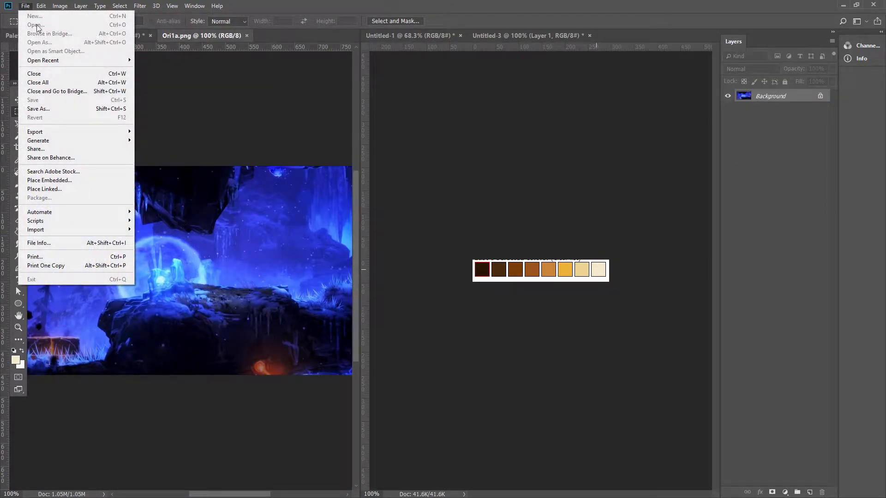
pyautogui.moveTo(43, 60)
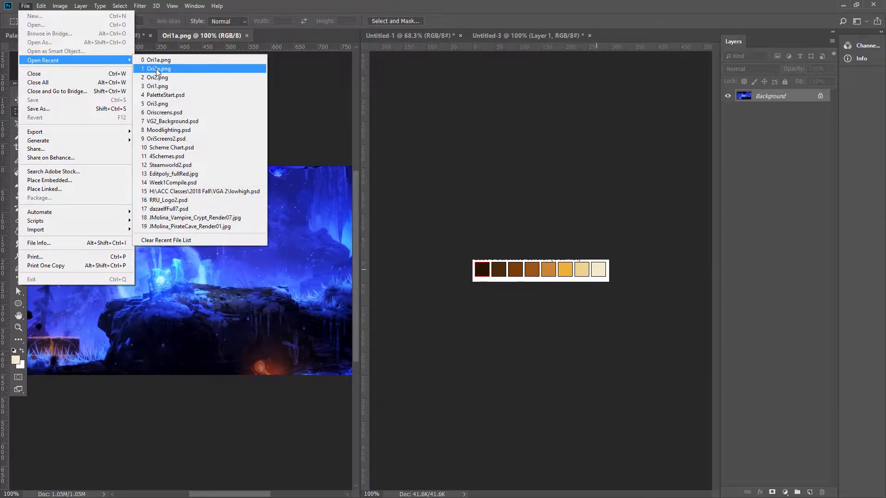
pyautogui.click(156, 68)
pyautogui.moveTo(275, 38); pyautogui.dragTo(417, 40)
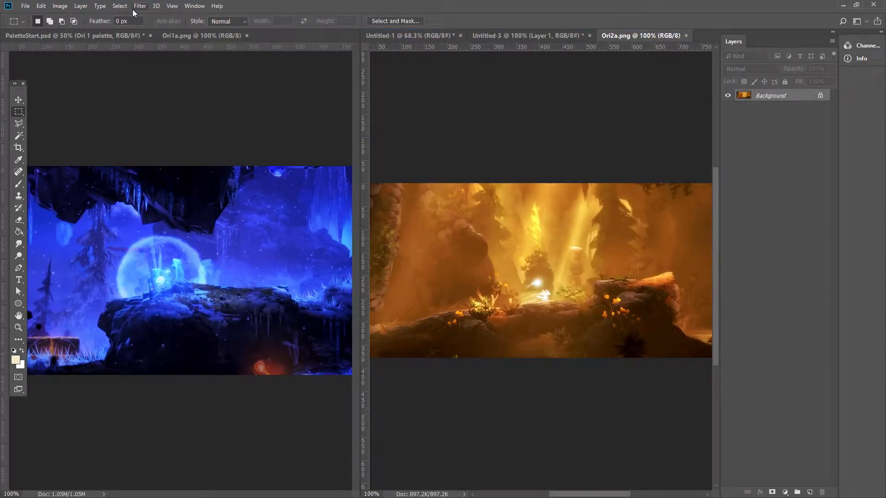
# Arrange the documents 3-up vertically, with PaletteStart.psd, Ori2a.png and Ori1a.png each shown in its own pane.
pyautogui.click(196, 6)
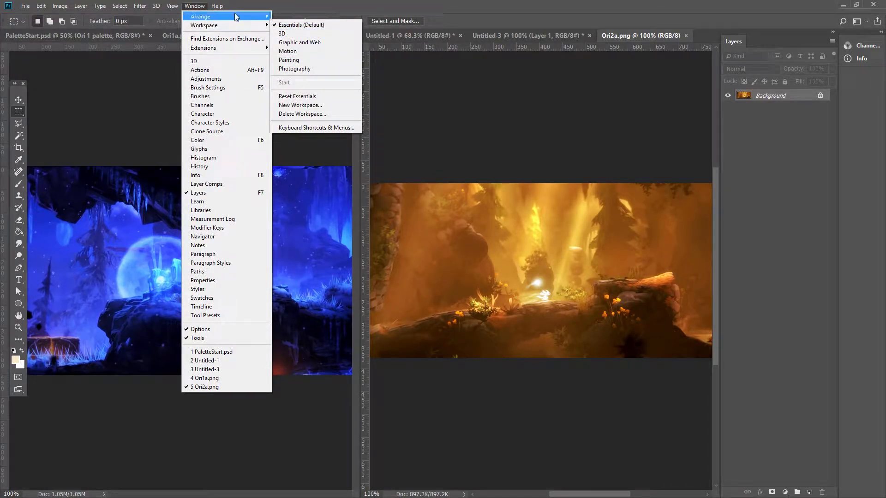
pyautogui.moveTo(236, 17)
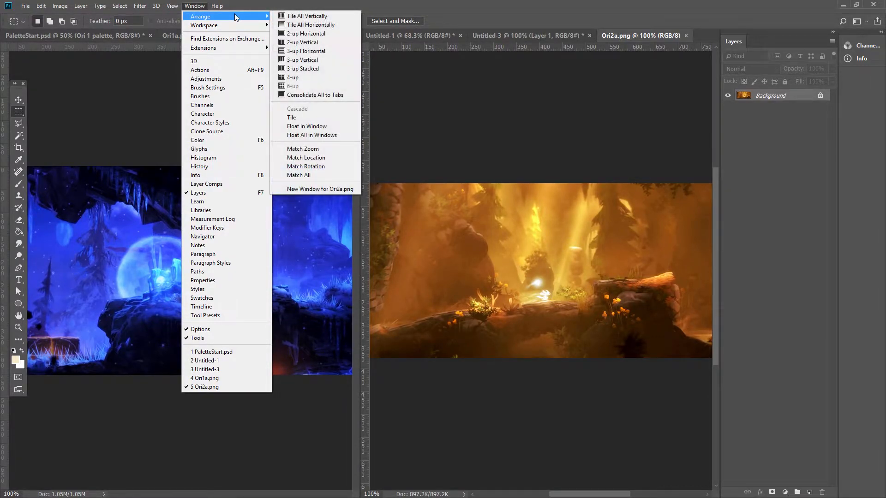
pyautogui.click(303, 60)
pyautogui.moveTo(148, 35); pyautogui.dragTo(521, 46)
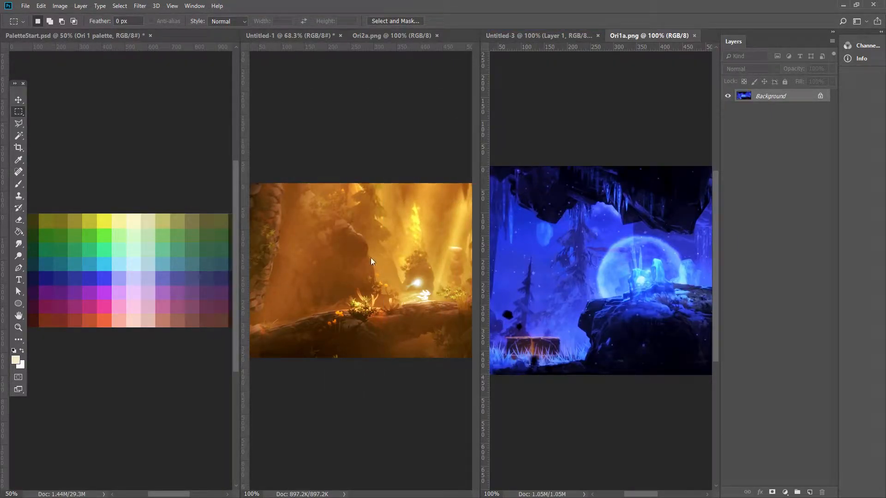
# Zoom Ori2a.png out to 66.7% and Ori1a.png to 50%, centre both images, and widen the middle document pane.
pyautogui.press('z')
pyautogui.click(358, 251)
pyautogui.keyDown('alt'); pyautogui.click(357, 251); pyautogui.keyUp('alt')
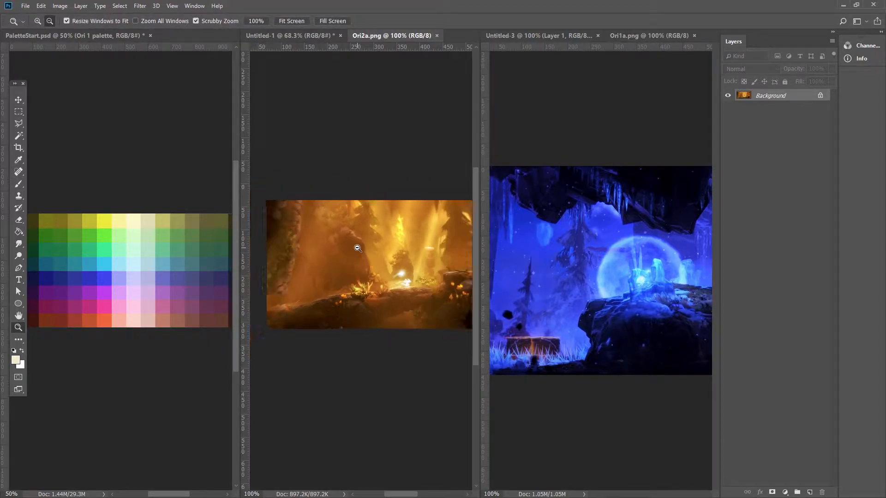
pyautogui.keyDown('alt'); pyautogui.click(597, 287); pyautogui.keyUp('alt')
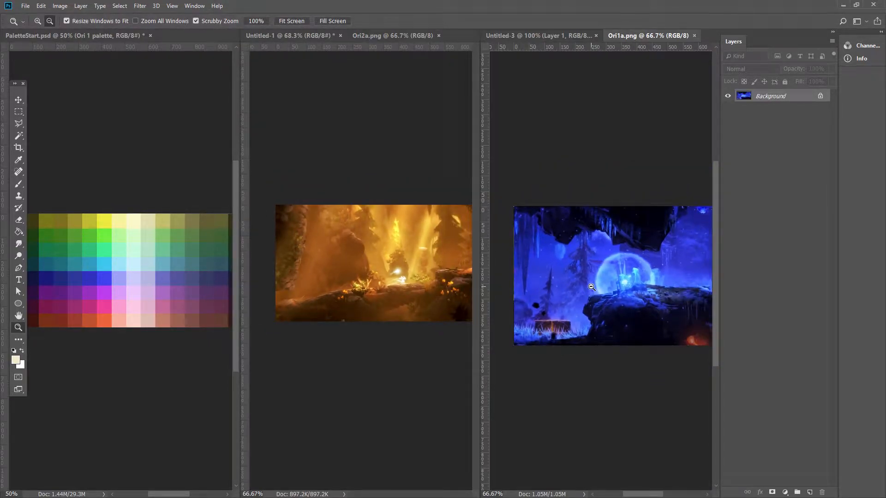
pyautogui.moveTo(628, 287); pyautogui.dragTo(595, 259)
pyautogui.keyDown('alt'); pyautogui.click(595, 261); pyautogui.keyUp('alt')
pyautogui.moveTo(402, 265); pyautogui.dragTo(377, 271)
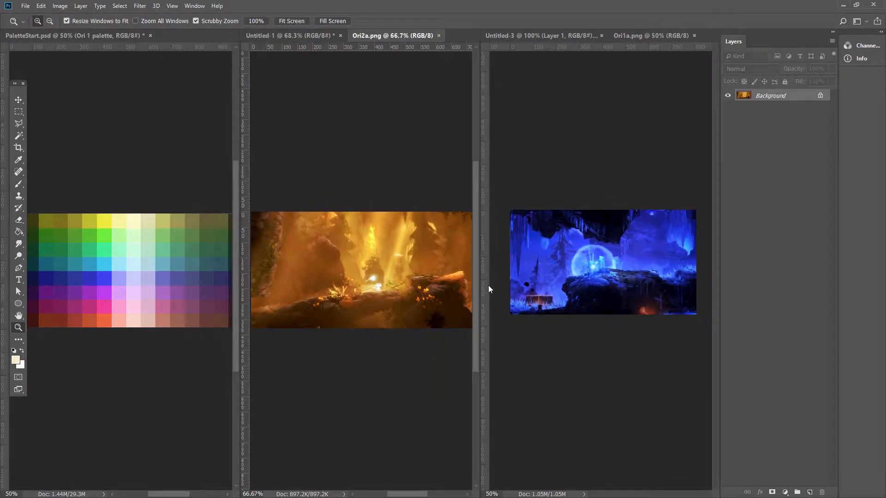
pyautogui.moveTo(479, 295); pyautogui.dragTo(505, 292)
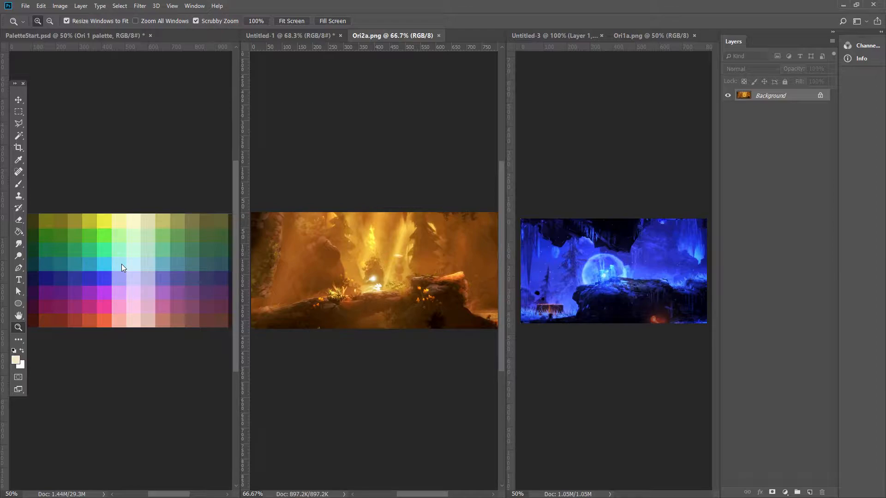
# Rearrange the documents 2-up vertically, with Ori2a.png beside PaletteStart.psd.
pyautogui.click(194, 6)
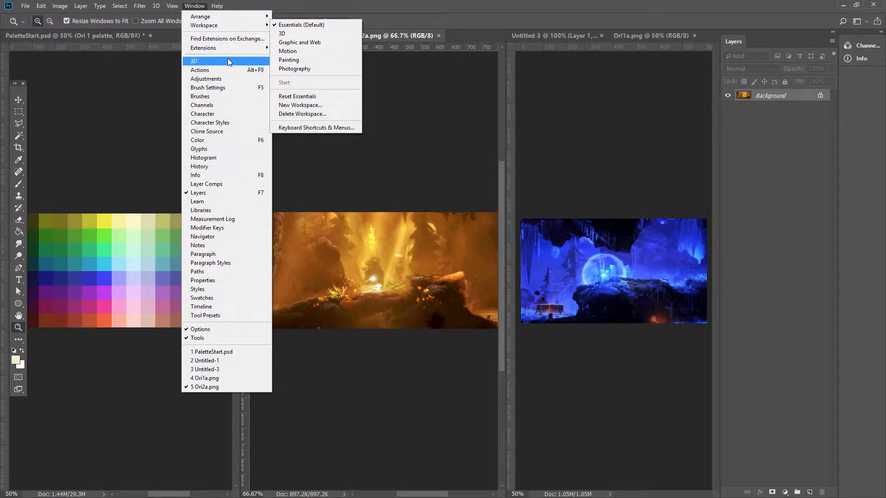
pyautogui.moveTo(225, 16)
pyautogui.click(302, 43)
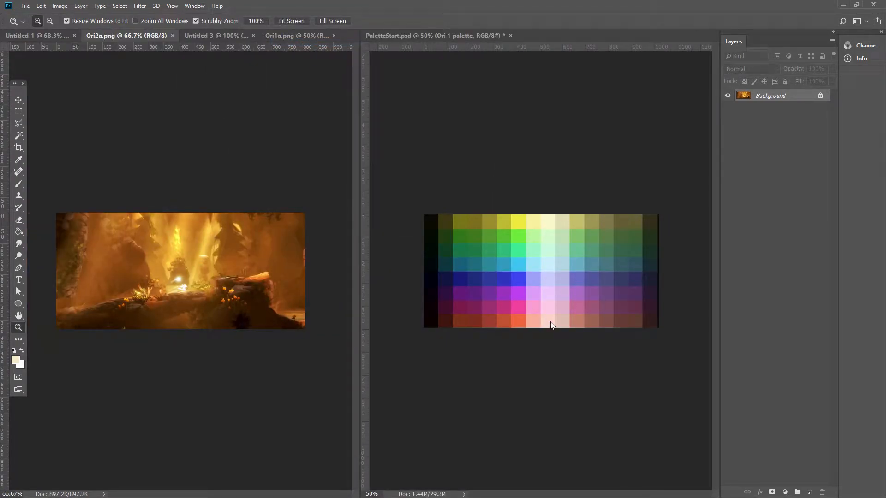
# Compare Ori1a.png with the palette, zooming the image to 100%, and return to Ori2a.png.
pyautogui.click(303, 37)
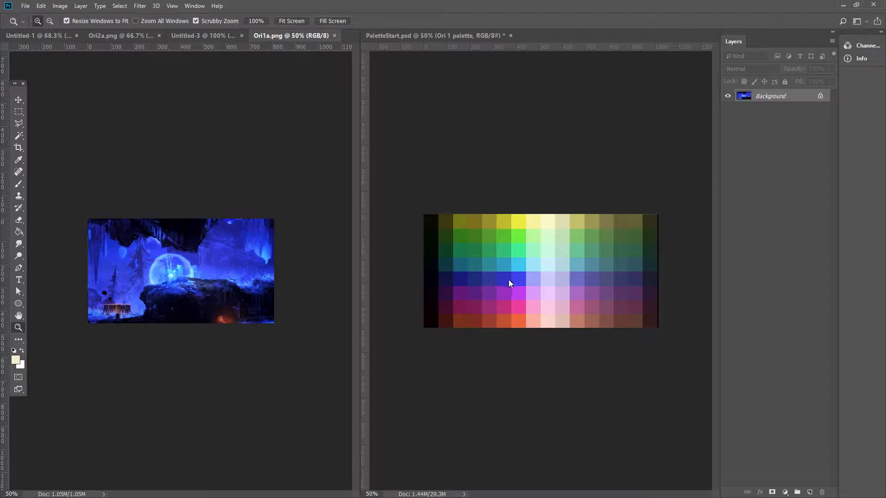
pyautogui.moveTo(187, 282); pyautogui.dragTo(203, 277)
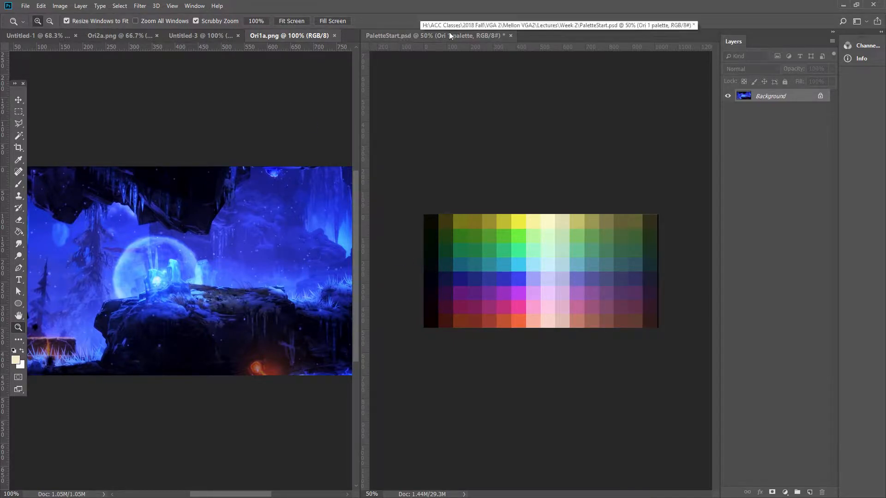
pyautogui.click(106, 35)
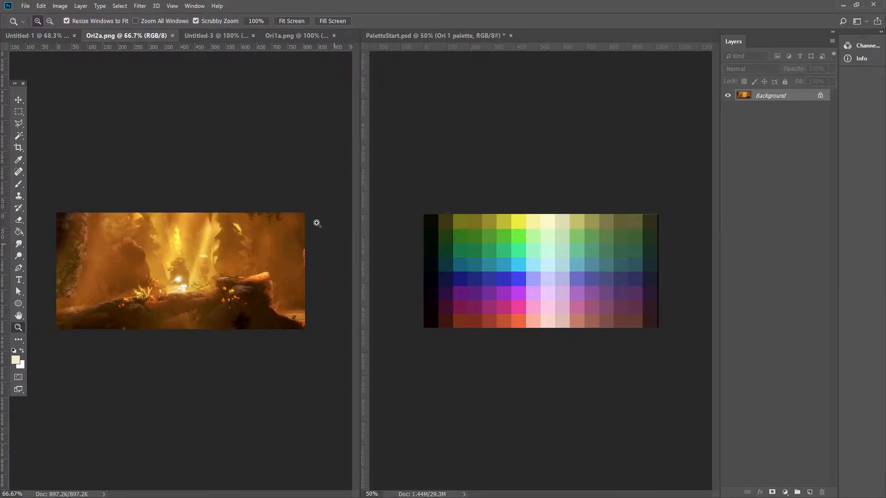
# In PaletteStart.psd, toggle the visibility of Palette 1 and Ori 1 palette to compare the three palettes with Ori2a.png.
pyautogui.click(635, 149)
pyautogui.click(727, 107)
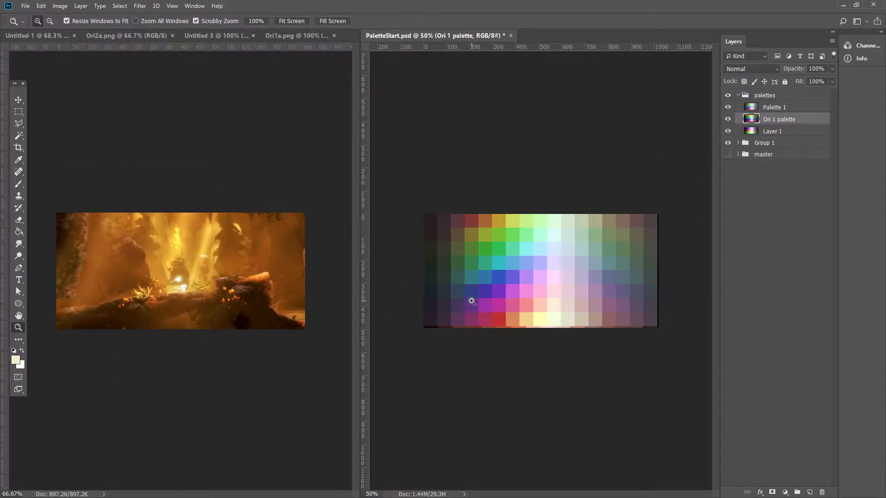
pyautogui.click(730, 107)
pyautogui.click(728, 119)
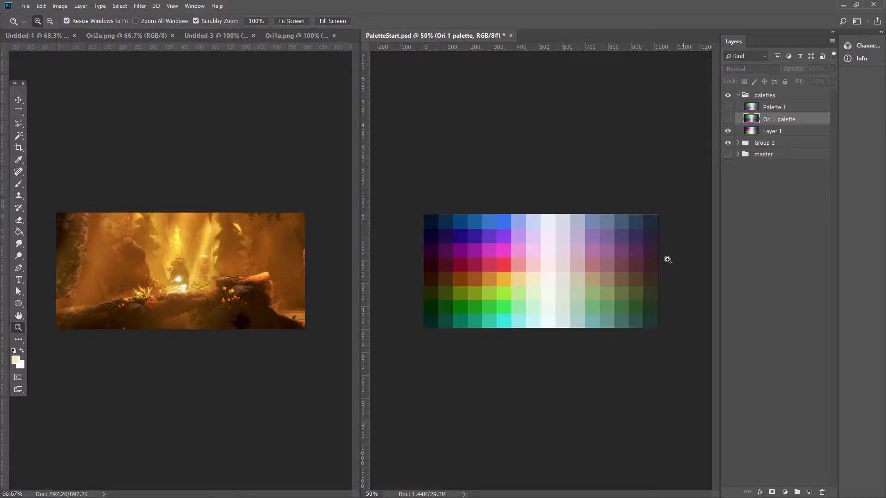
pyautogui.click(728, 119)
pyautogui.click(728, 119)
pyautogui.click(728, 120)
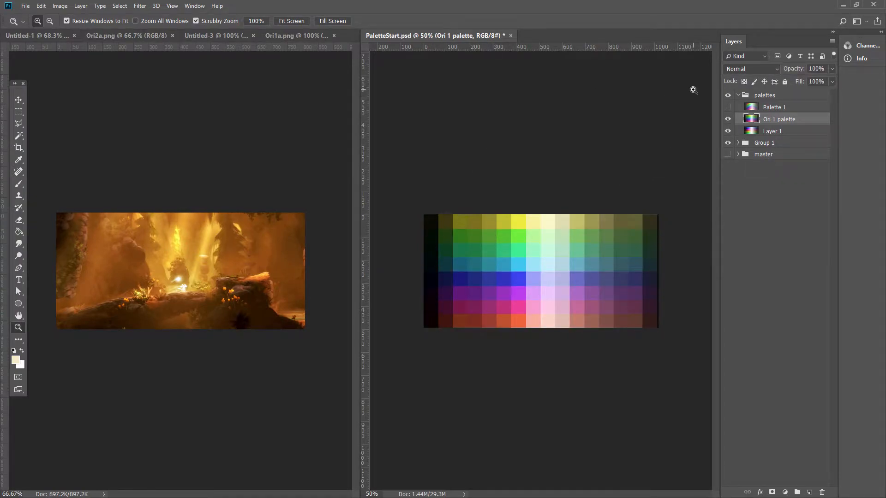
# Show and hide Palette 1 once more, and toggle Ori 1 palette repeatedly to compare it with Layer 1 below.
pyautogui.click(728, 107)
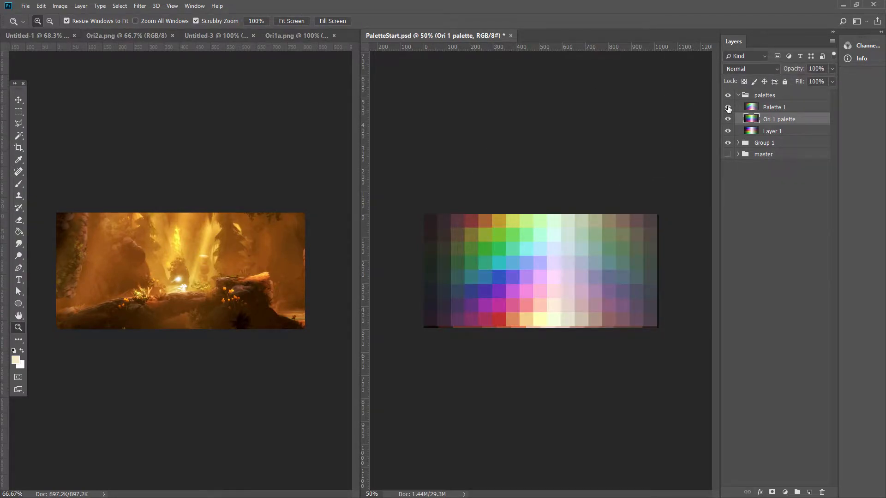
pyautogui.click(728, 108)
pyautogui.click(728, 119)
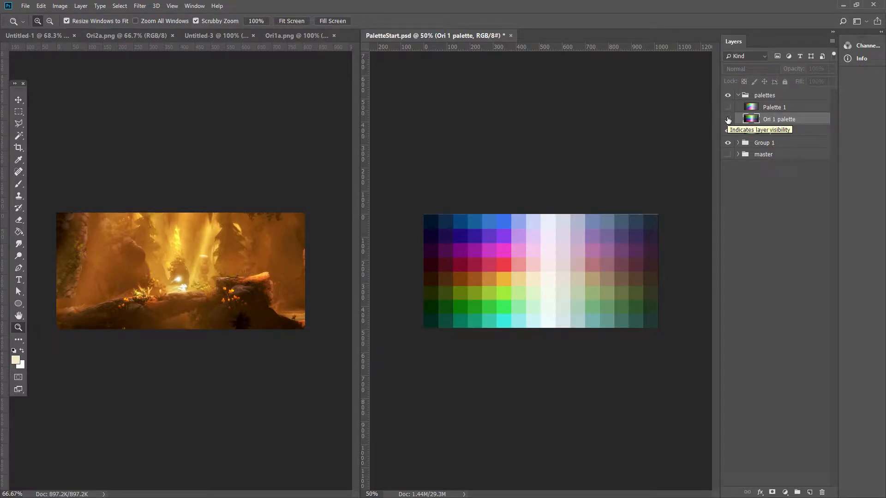
pyautogui.click(728, 120)
pyautogui.click(728, 120)
pyautogui.click(729, 119)
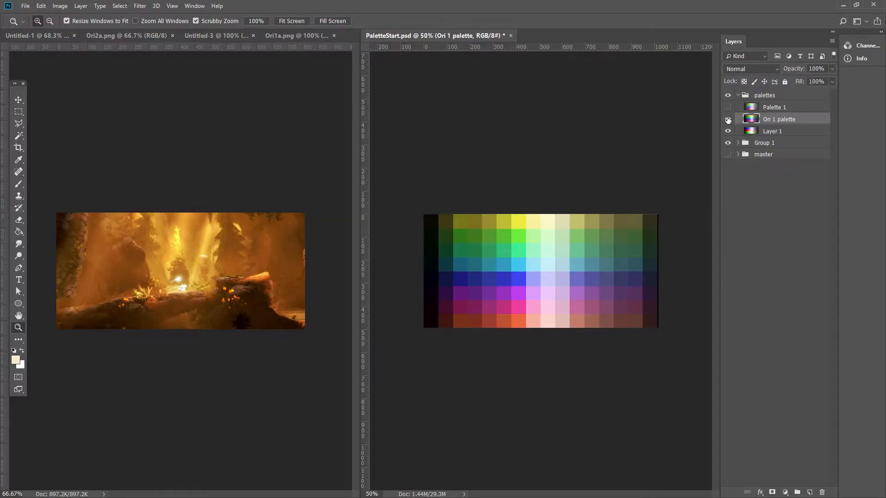
pyautogui.click(728, 120)
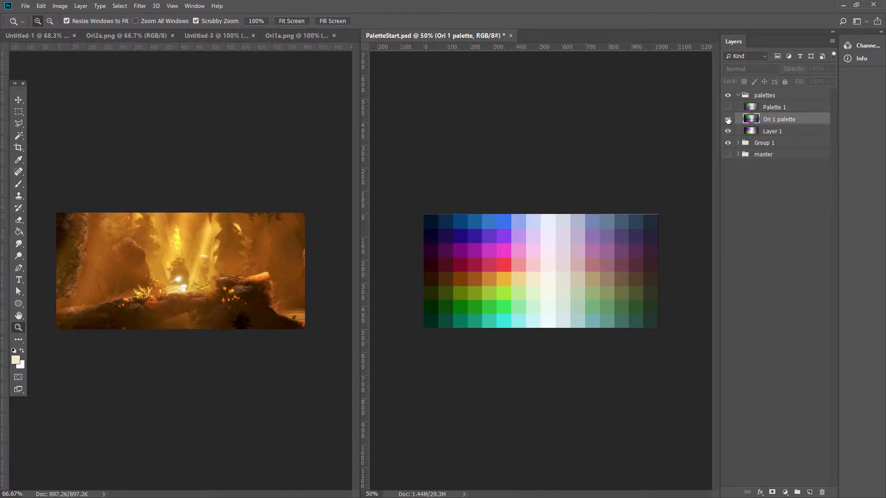
pyautogui.click(728, 119)
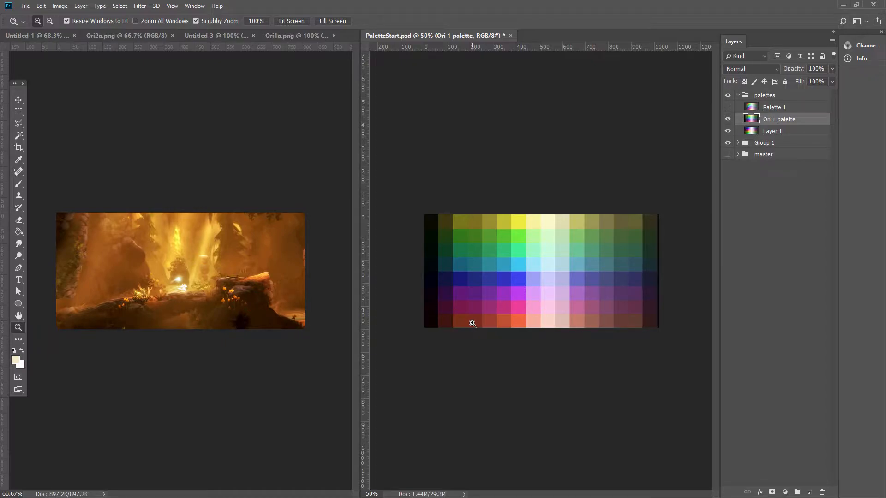
pyautogui.click(728, 121)
pyautogui.click(728, 120)
pyautogui.click(729, 120)
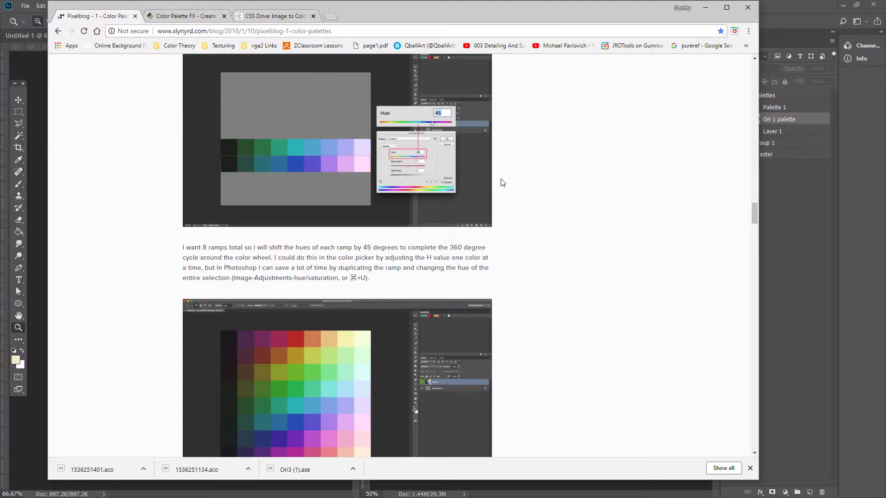
# Switch to the Pixelblog color palettes article in Chrome and review its sections on desaturating the palette and saving swatches.
pyautogui.scroll(-6, 502, 182)
pyautogui.scroll(-2, 356, 219)
pyautogui.scroll(1, 354, 332)
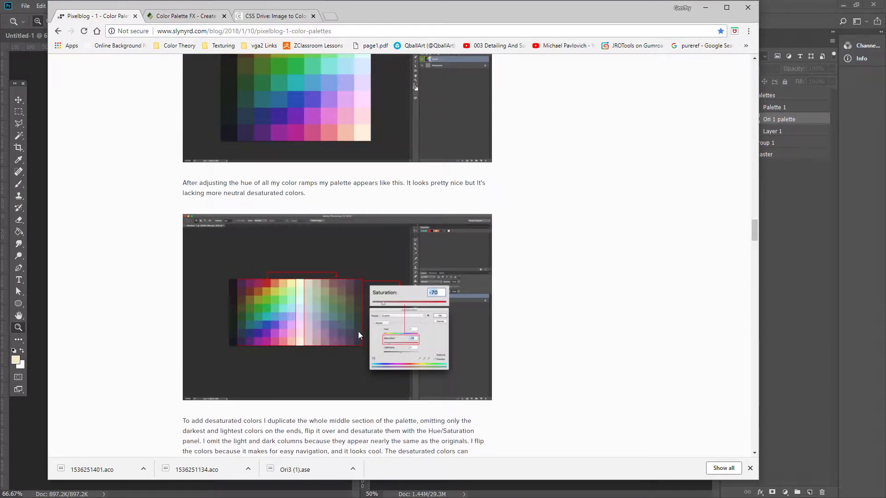
pyautogui.scroll(-10, 273, 289)
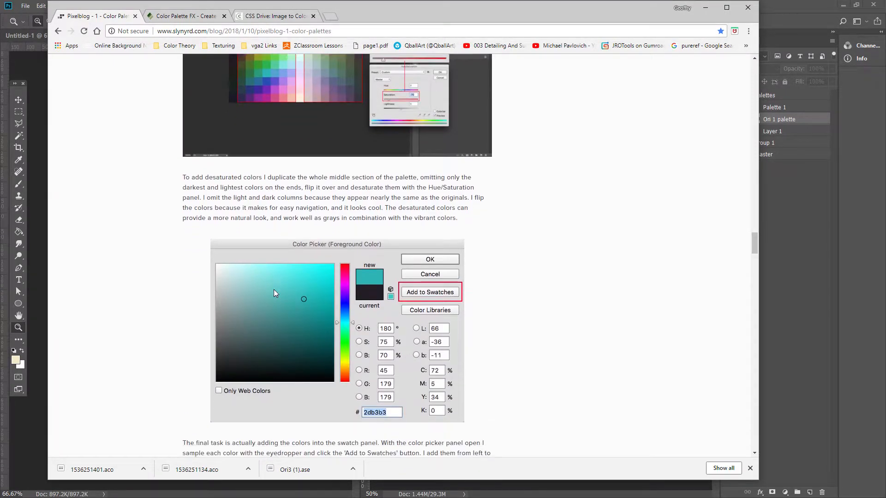
pyautogui.scroll(-3, 274, 289)
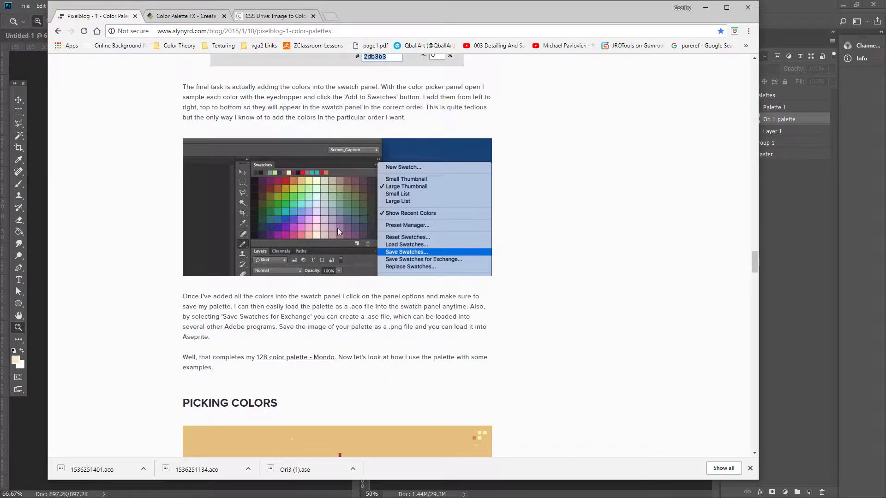
pyautogui.scroll(-3, 322, 228)
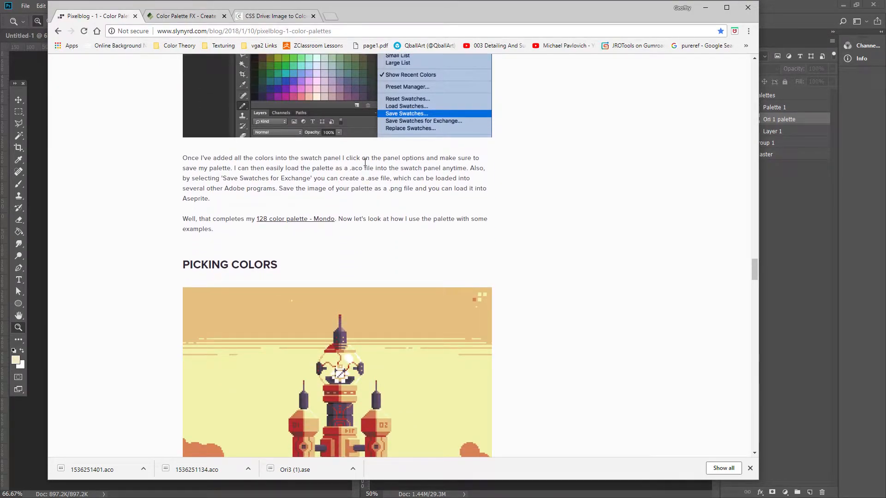
pyautogui.scroll(3, 272, 210)
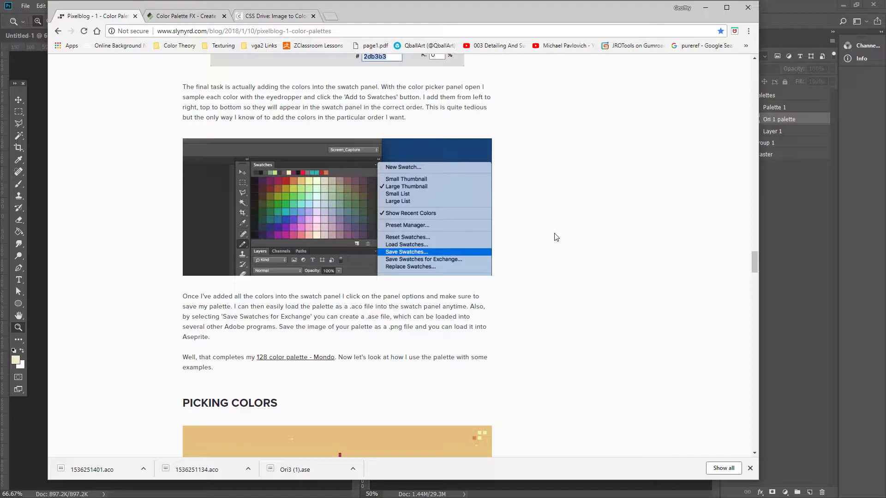
# Read through the article's Picking Colors examples, examining how each pixel artwork draws on the palette, down to the final notes.
pyautogui.scroll(-3, 555, 236)
pyautogui.scroll(-5, 555, 236)
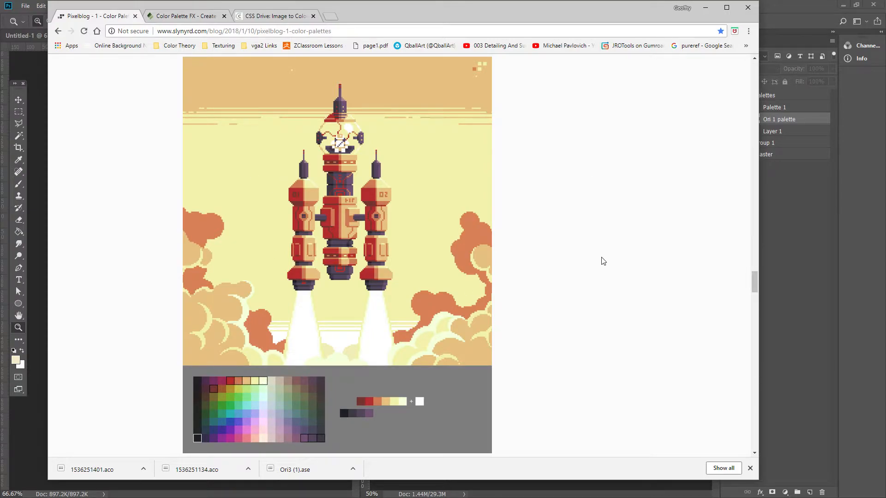
pyautogui.scroll(-7, 603, 261)
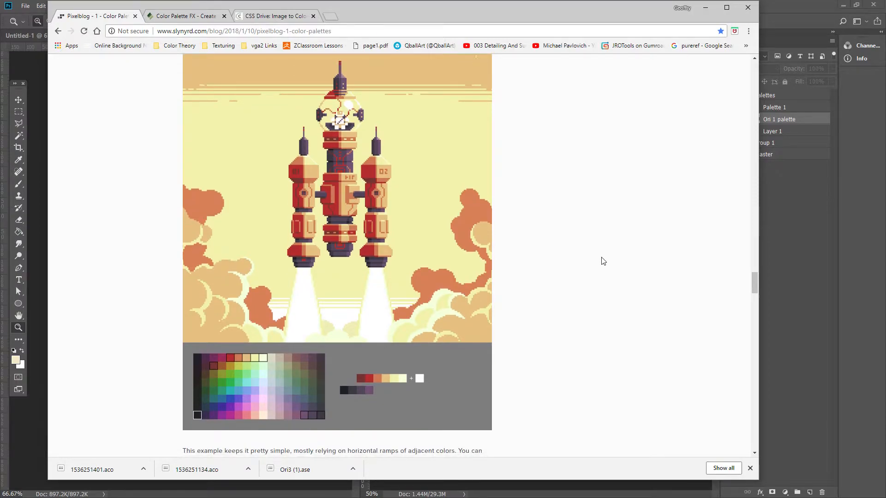
pyautogui.scroll(-3, 603, 261)
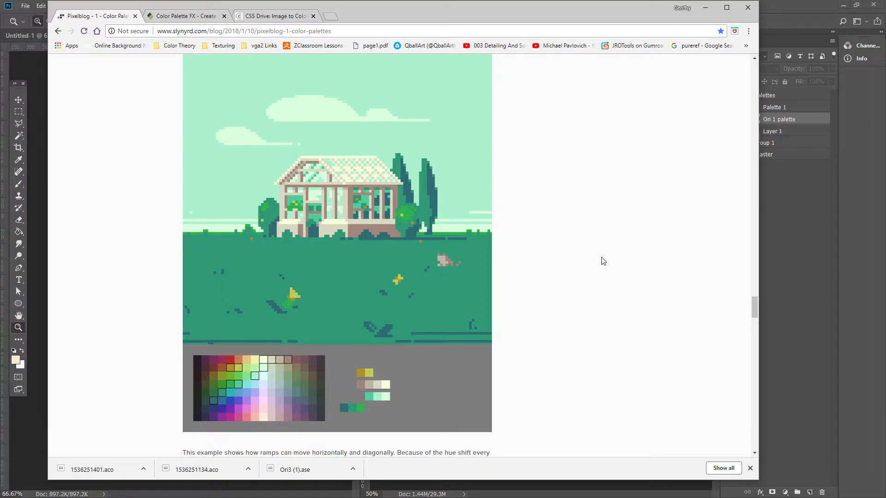
pyautogui.scroll(-1, 604, 262)
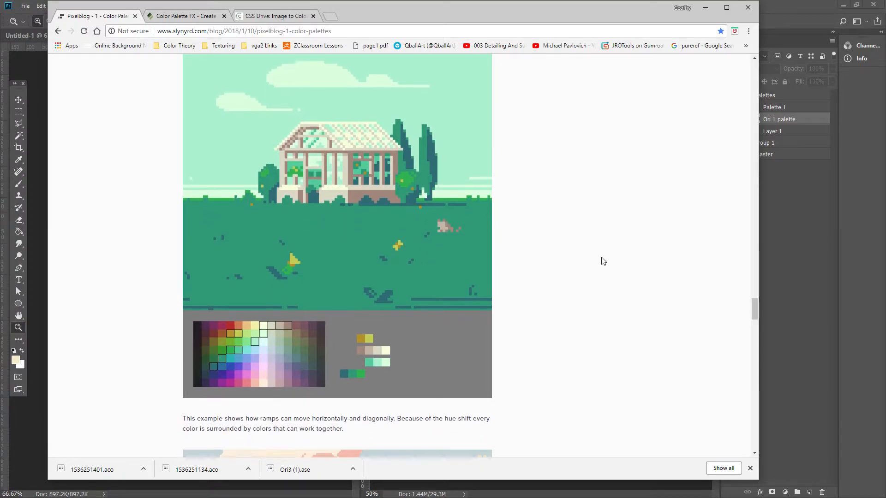
pyautogui.scroll(-10, 604, 261)
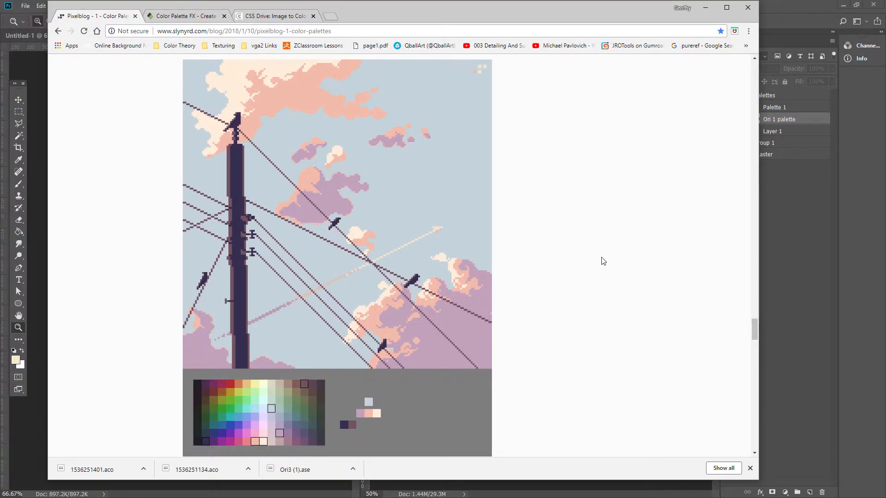
pyautogui.scroll(-10, 603, 261)
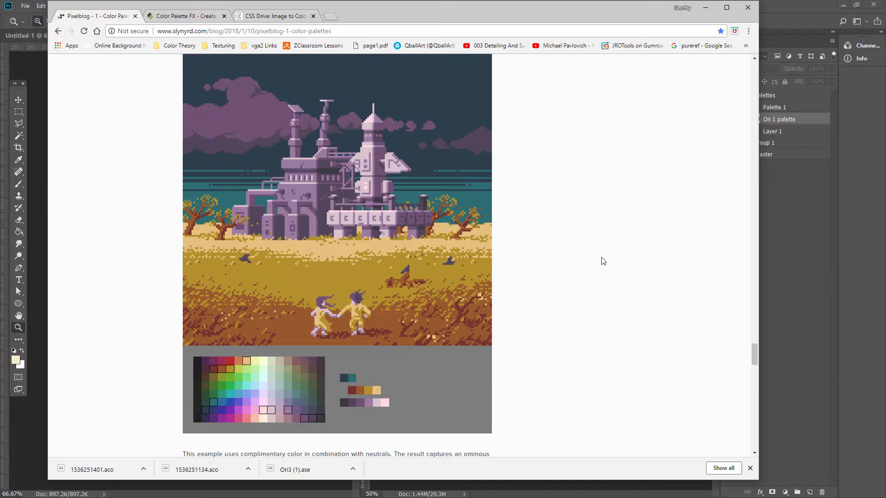
pyautogui.scroll(-9, 603, 261)
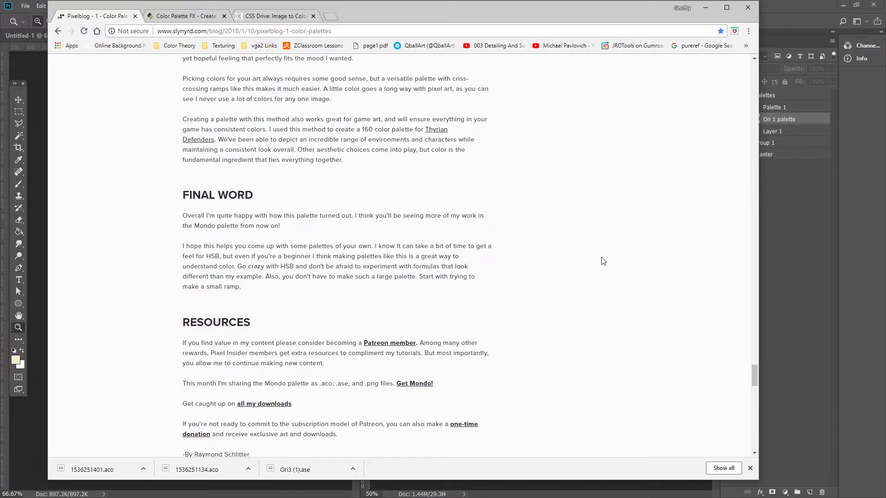
# Open the article's Thyrian Defenders link and look through the game screenshots posted on its Twitter page.
pyautogui.click(442, 133)
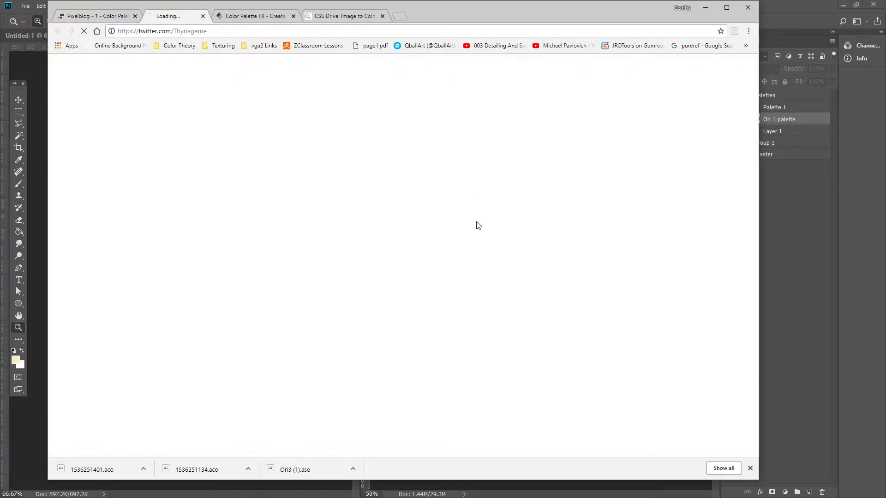
pyautogui.scroll(-7, 431, 334)
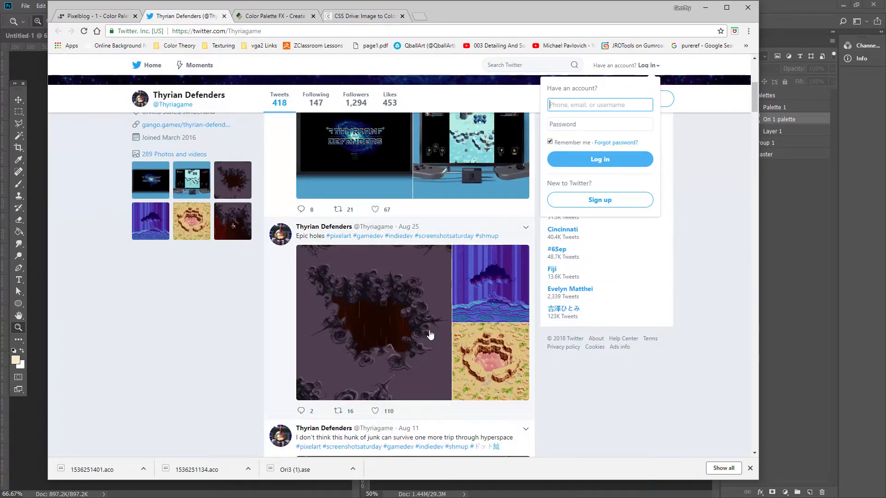
# Look further back through the Thyrian Defenders posts, down to the June team portraits, examining the colors in the gameplay clips and pixel art.
pyautogui.scroll(-8, 431, 335)
pyautogui.scroll(-6, 431, 335)
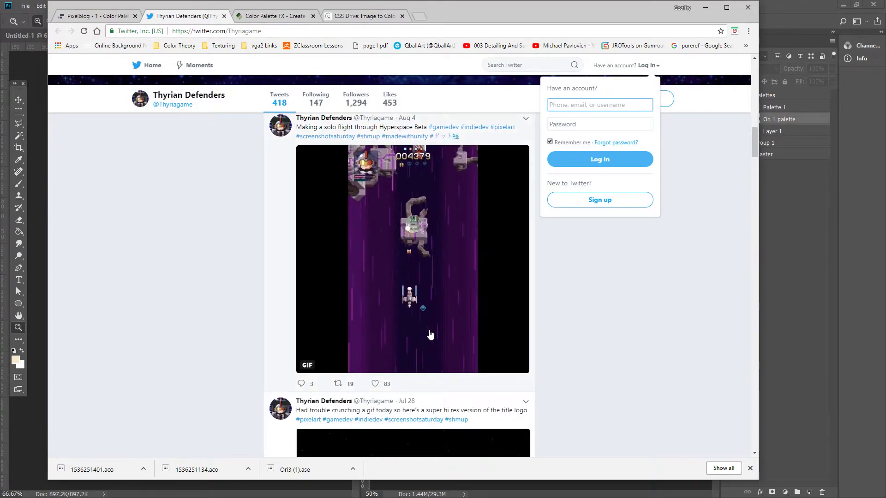
pyautogui.scroll(-6, 431, 334)
pyautogui.scroll(-4, 424, 276)
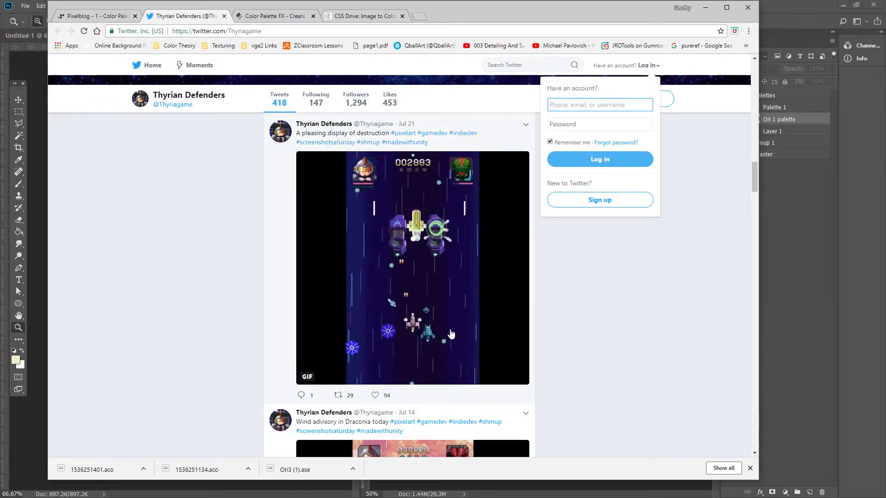
pyautogui.scroll(-5, 451, 334)
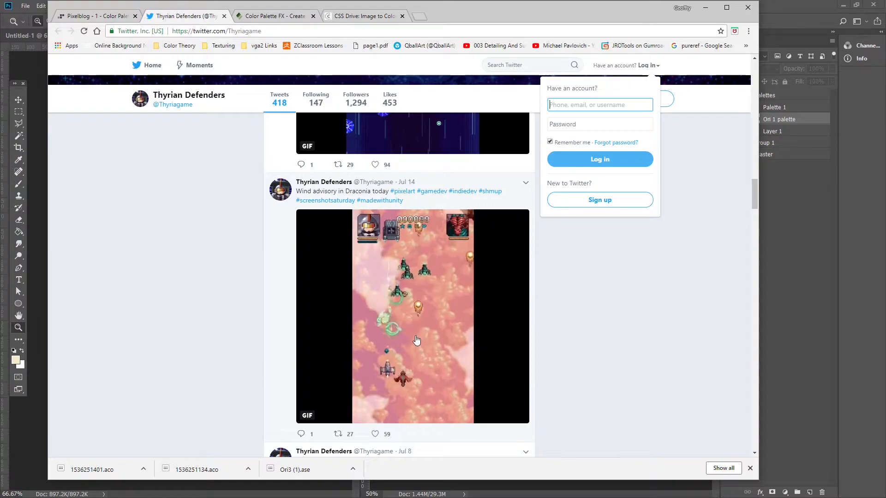
pyautogui.scroll(-9, 423, 402)
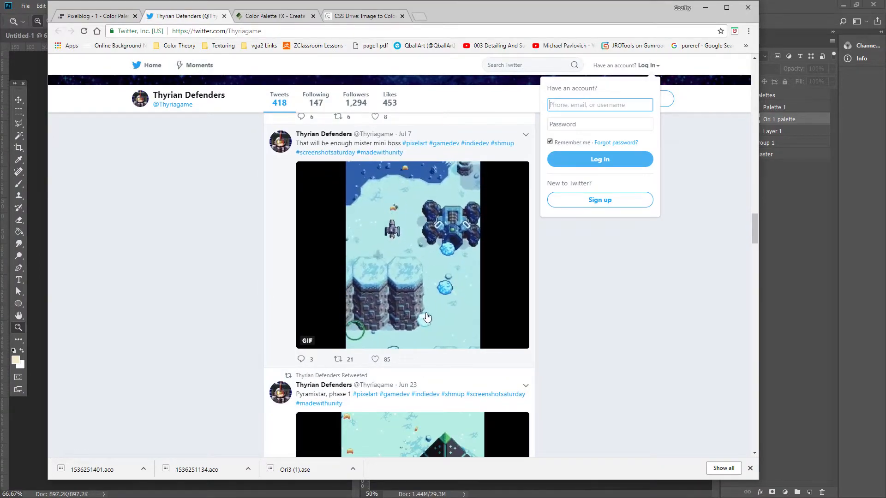
pyautogui.scroll(-6, 427, 318)
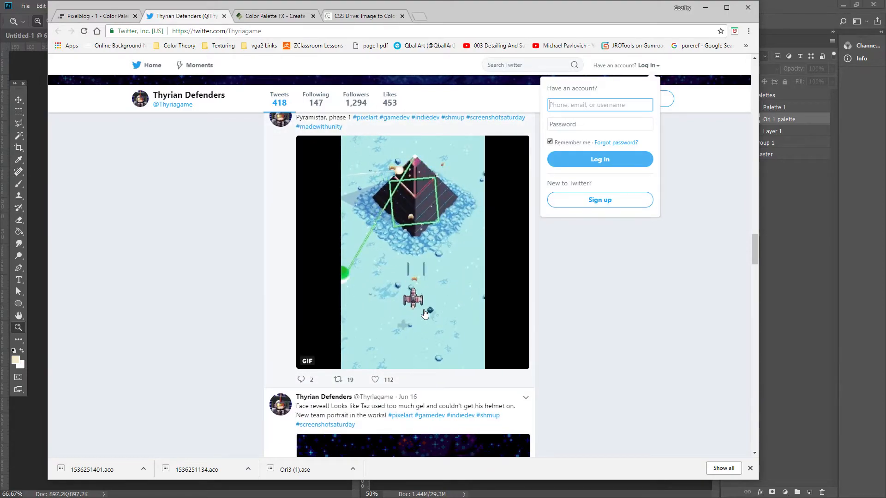
pyautogui.scroll(-5, 423, 318)
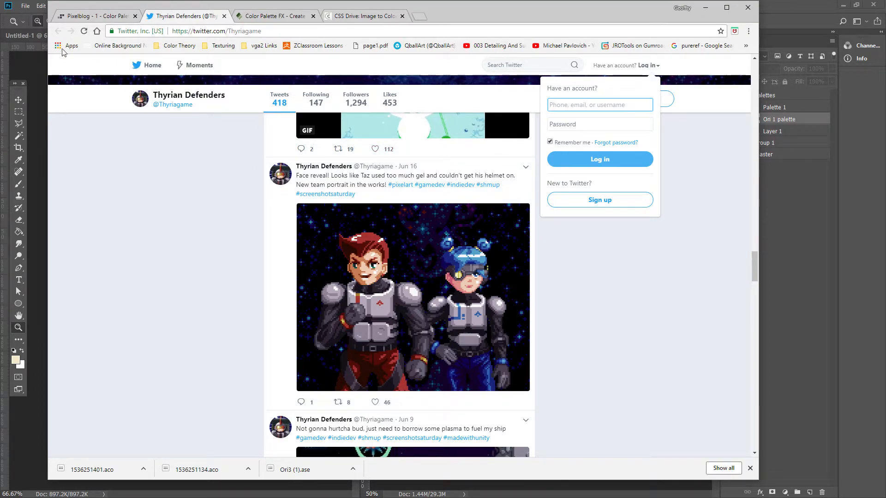
# Switch back to Photoshop and view the Ori1a.png and Ori2a.png reference screenshots beside the palette in PaletteStart.psd.
pyautogui.click(23, 59)
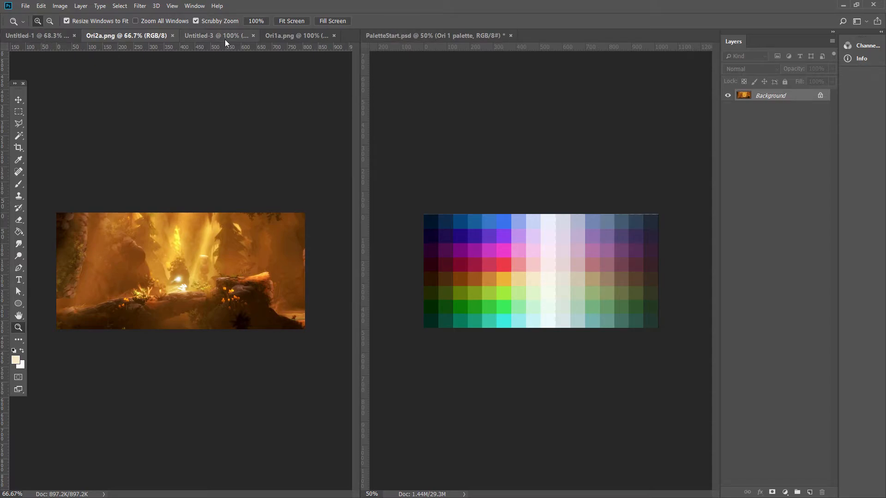
pyautogui.click(272, 35)
pyautogui.click(101, 37)
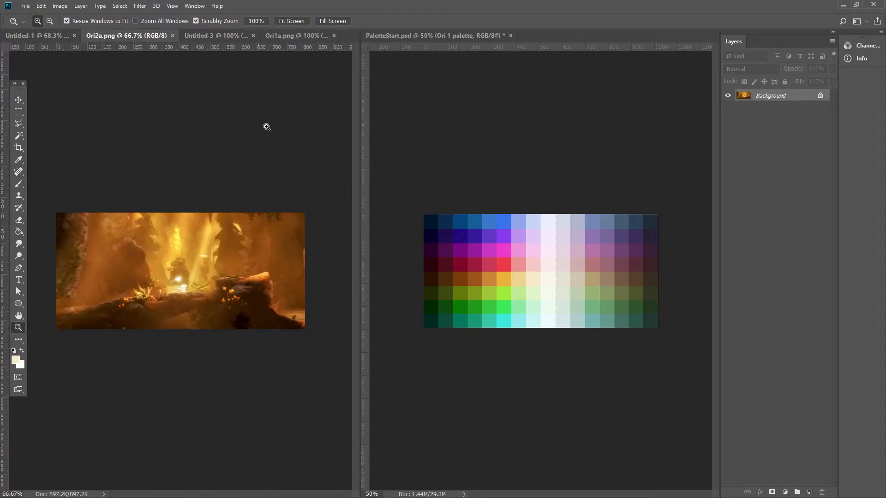